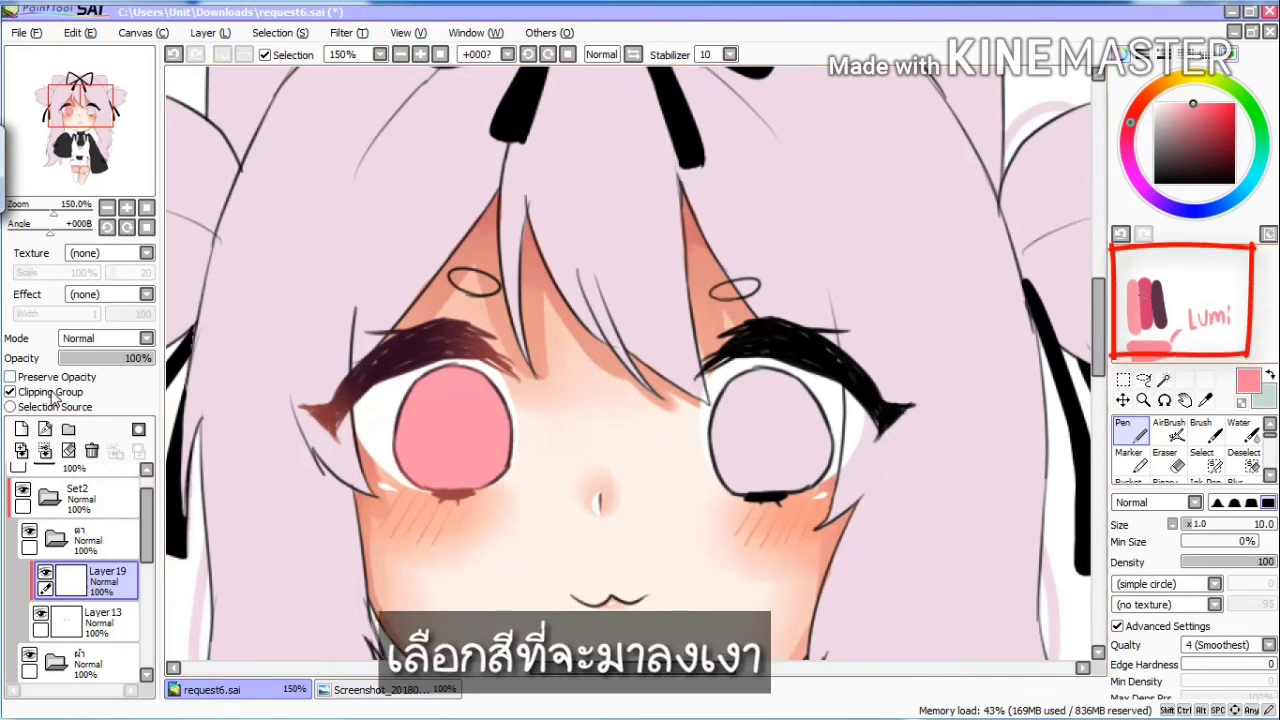
Step: Paint dark pink shading over the upper half of the pink iris with the Brush at size 20
left_click(1205, 430)
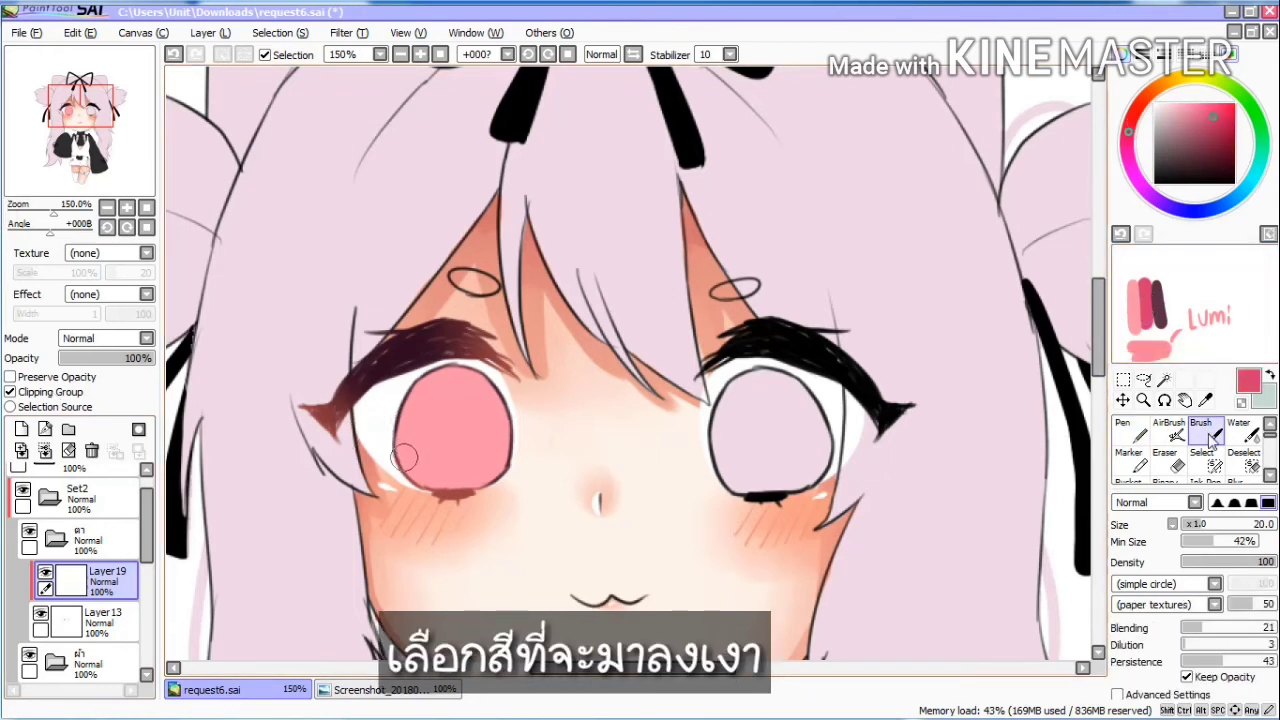
mouse_move(404, 457)
left_mouse_down()
mouse_move(402, 440)
mouse_move(459, 406)
left_mouse_up()
key("ctrl+z")
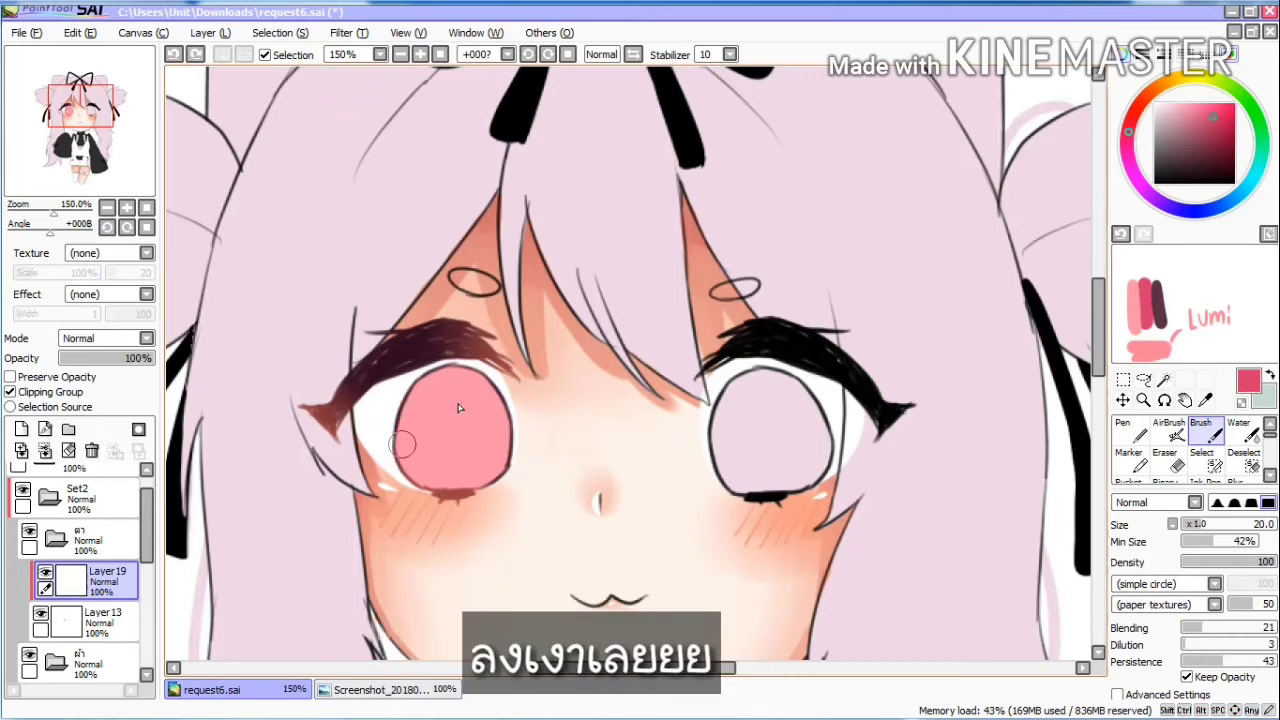
mouse_move(402, 444)
left_mouse_down()
mouse_move(520, 440)
mouse_move(487, 382)
mouse_move(488, 406)
mouse_move(491, 387)
mouse_move(422, 390)
mouse_move(443, 400)
mouse_move(405, 412)
mouse_move(420, 385)
mouse_move(460, 367)
left_mouse_up()
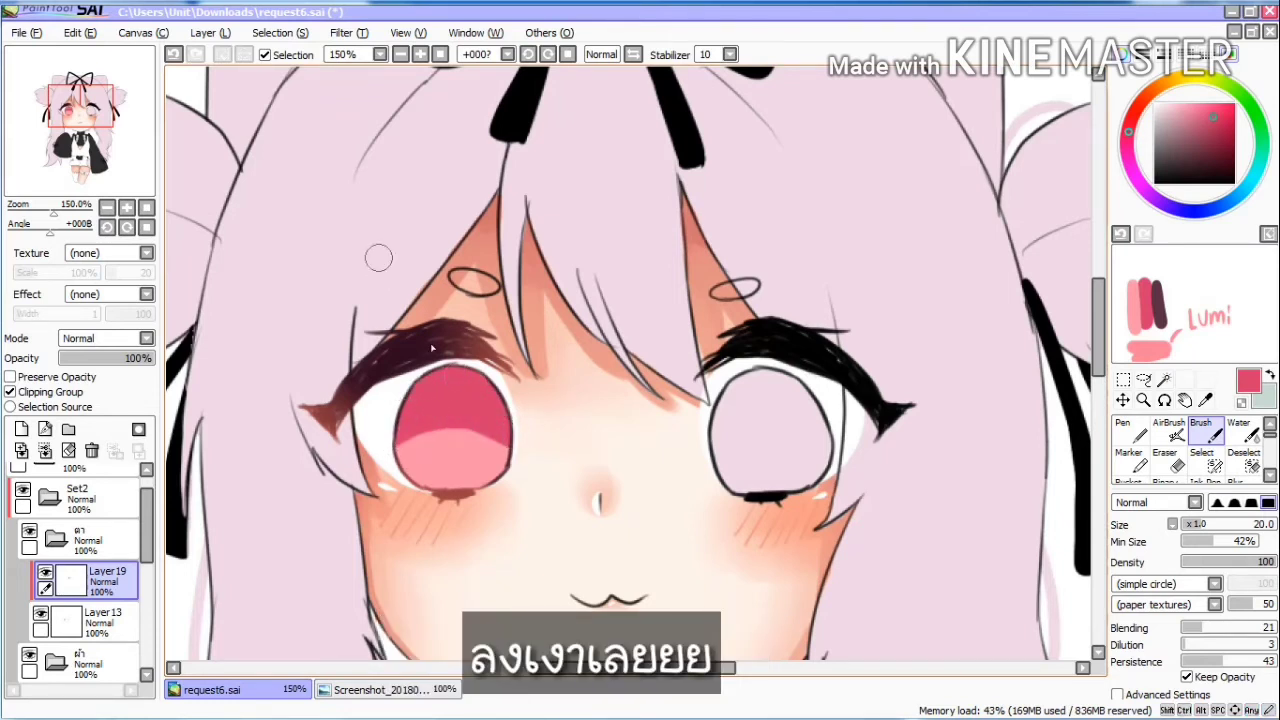
Step: Reduce the brush size to 10 and extend the dark pink shading down the iris's inner side
key("bracketleft")
key("bracketleft")
key("bracketleft")
scroll(439, 464, "up", 2)
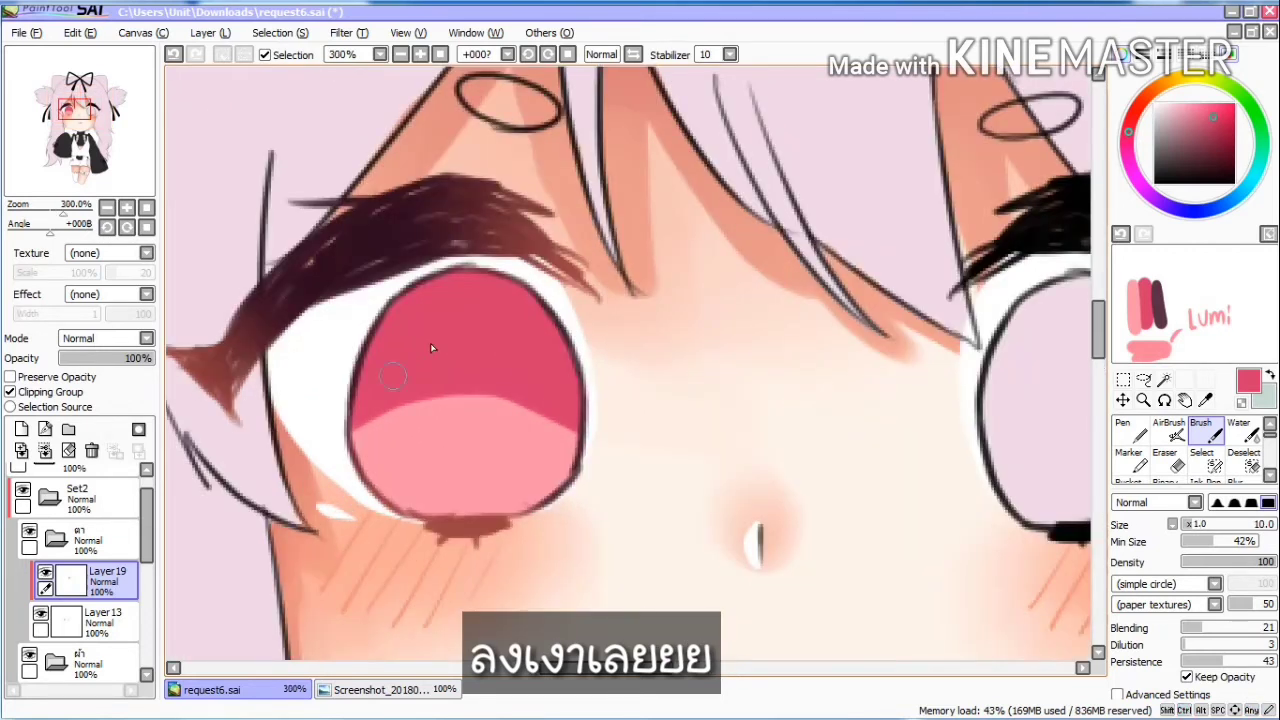
mouse_move(558, 435)
left_mouse_down()
mouse_move(538, 409)
mouse_move(542, 446)
mouse_move(523, 448)
mouse_move(542, 453)
mouse_move(506, 454)
mouse_move(534, 441)
mouse_move(511, 457)
mouse_move(548, 451)
mouse_move(483, 462)
left_mouse_up()
key("ctrl+z")
key("ctrl+z")
key("ctrl+z")
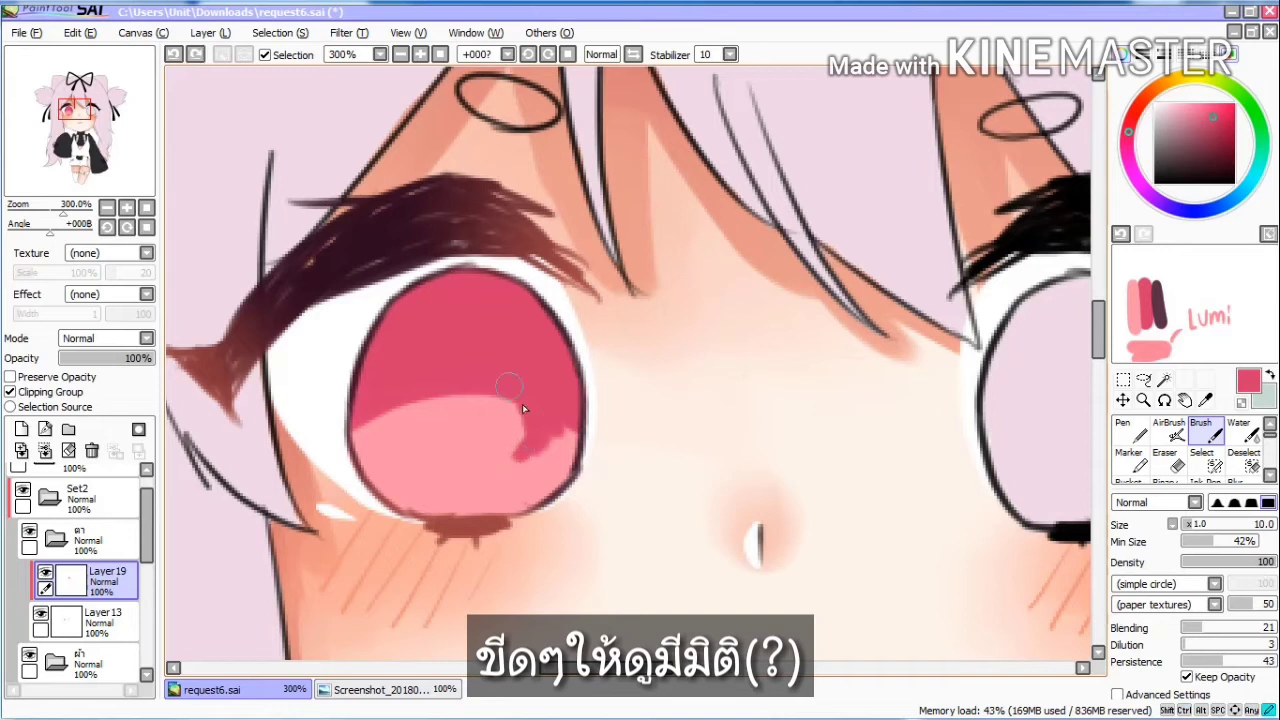
left_click_drag(522, 404, 522, 420)
left_click_drag(523, 414, 519, 436)
left_click_drag(520, 430, 495, 456)
key("ctrl+z")
key("ctrl+z")
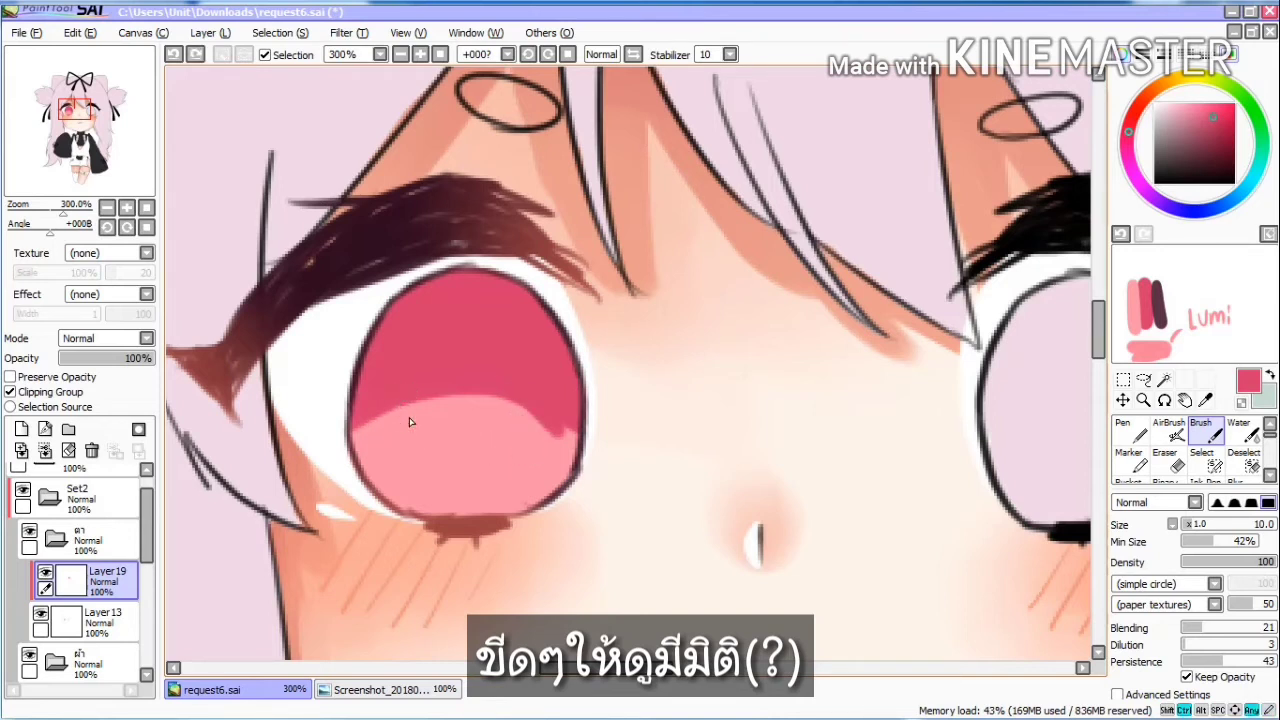
Step: Paint curved, jagged dark pink shading hooking inward on both sides of the iris's light area
mouse_move(541, 406)
left_mouse_down()
mouse_move(531, 440)
mouse_move(508, 450)
left_mouse_up()
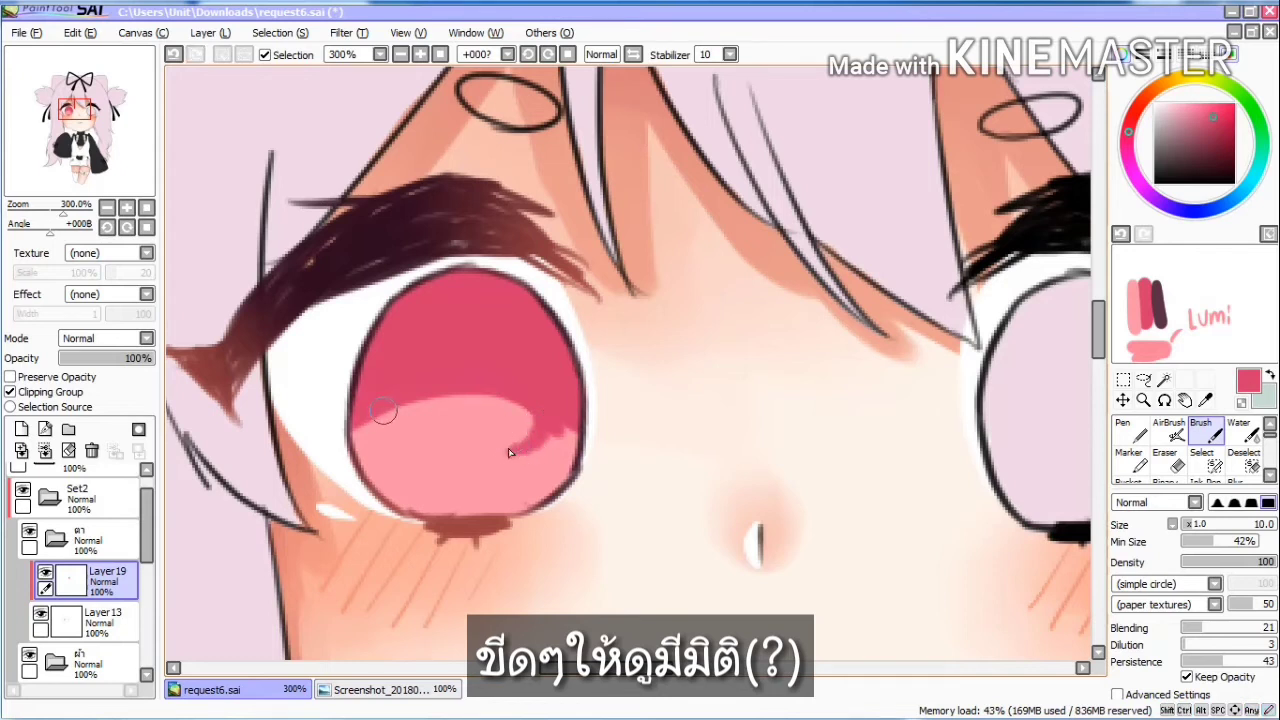
mouse_move(378, 437)
left_mouse_down()
mouse_move(459, 454)
mouse_move(513, 431)
left_mouse_up()
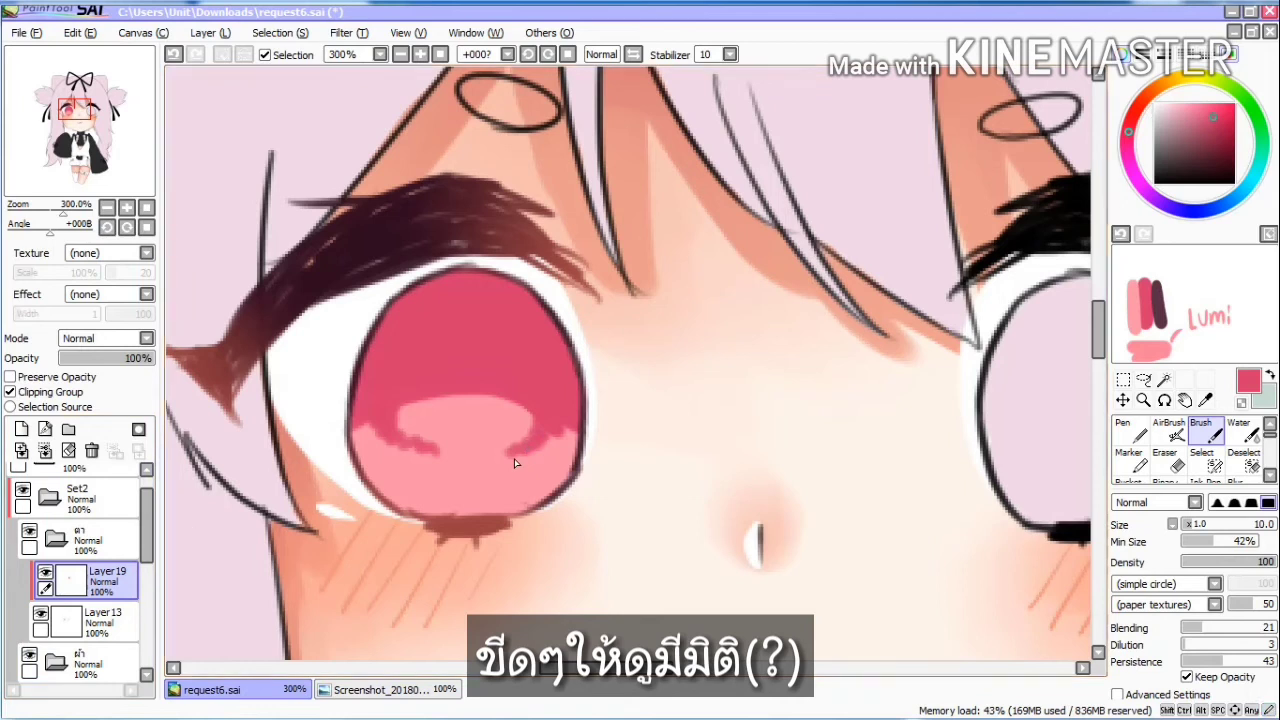
Step: Turn on Preserve Opacity for the iris shading layer, pick the dark maroon swatch and enlarge the brush to 35
left_click(74, 379)
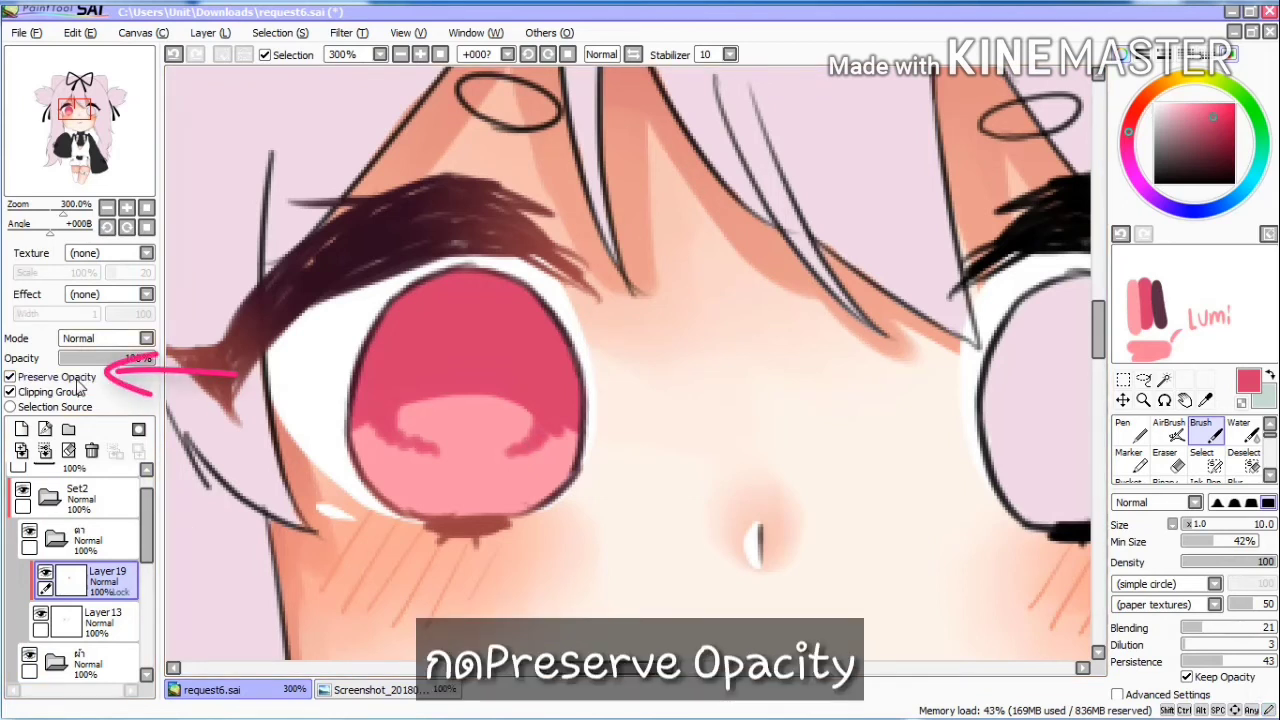
right_click(1162, 312)
key("bracketright")
key("bracketright")
key("bracketright")
key("bracketright")
key("bracketright")
key("bracketright")
key("bracketright")
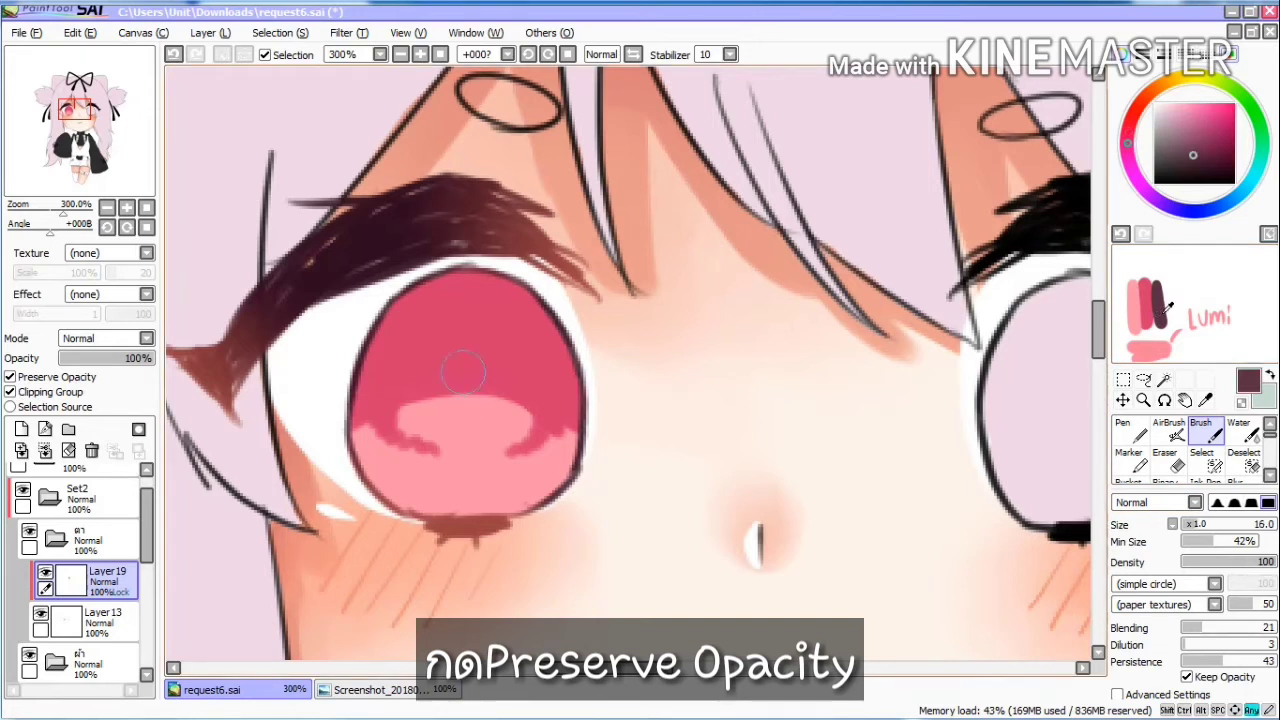
mouse_move(427, 314)
left_mouse_down()
mouse_move(512, 321)
mouse_move(517, 309)
left_mouse_up()
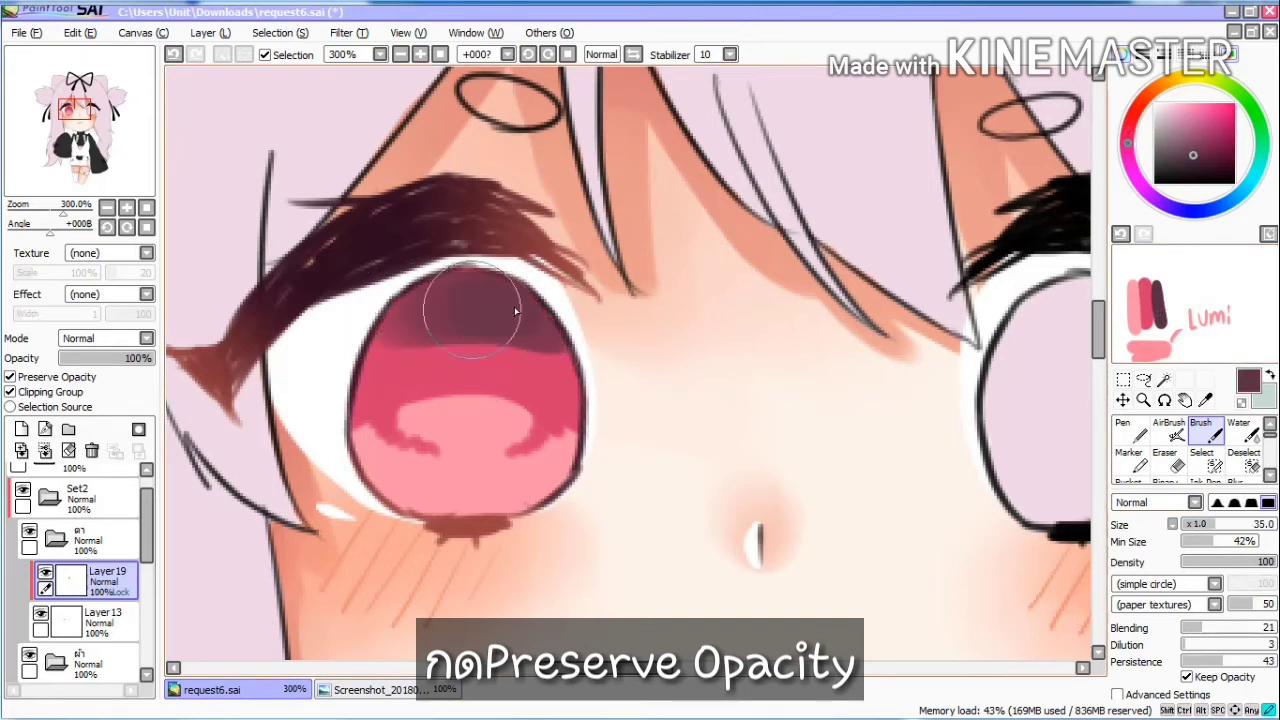
left_click_drag(346, 339, 560, 332)
left_click_drag(366, 358, 600, 371)
scroll(581, 372, "down", 2)
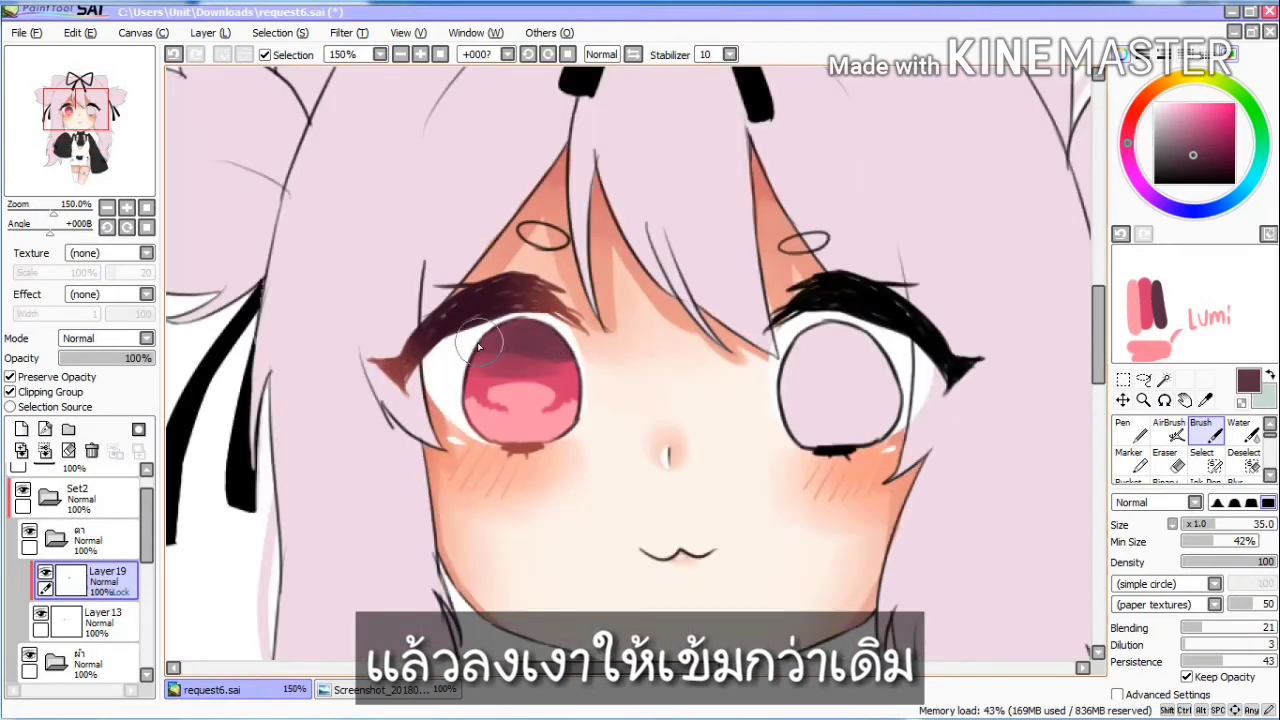
key("ctrl+z")
key("ctrl+z")
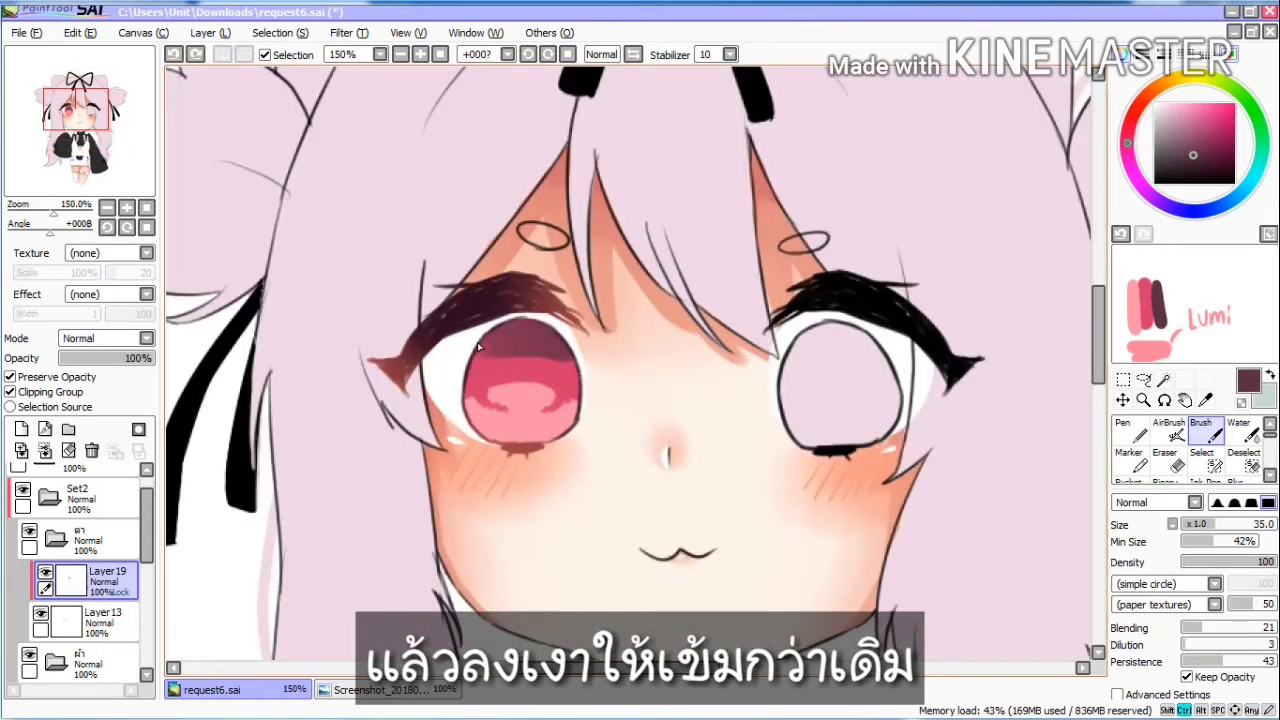
key("ctrl+z")
left_click(572, 360, "alt")
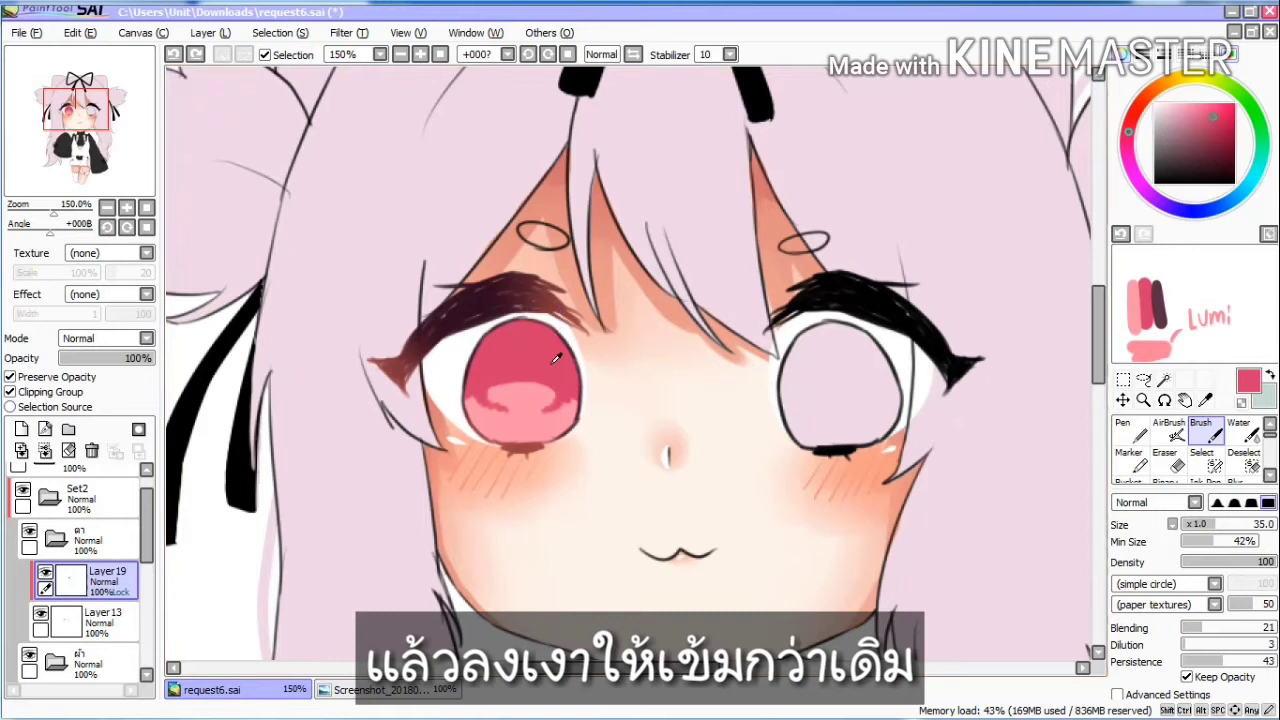
left_click(1130, 158)
left_click(1209, 127)
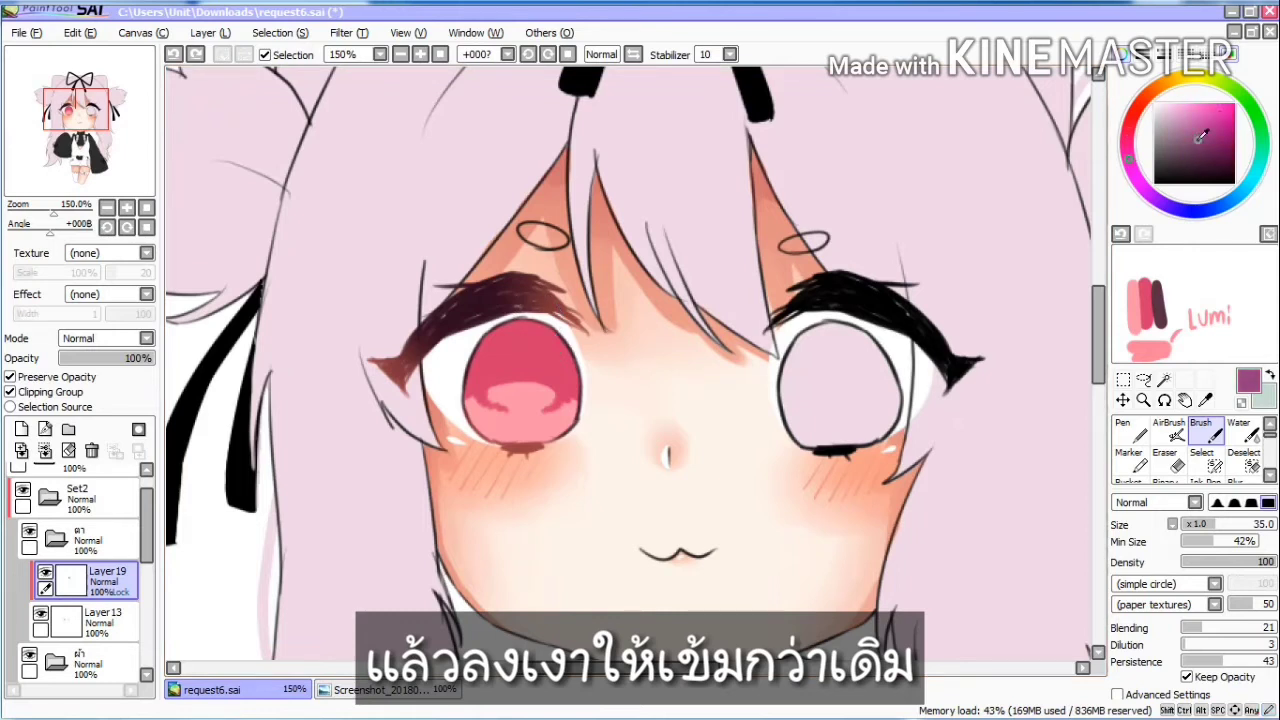
left_click_drag(482, 342, 578, 342)
key("ctrl+z")
left_click_drag(482, 325, 578, 322)
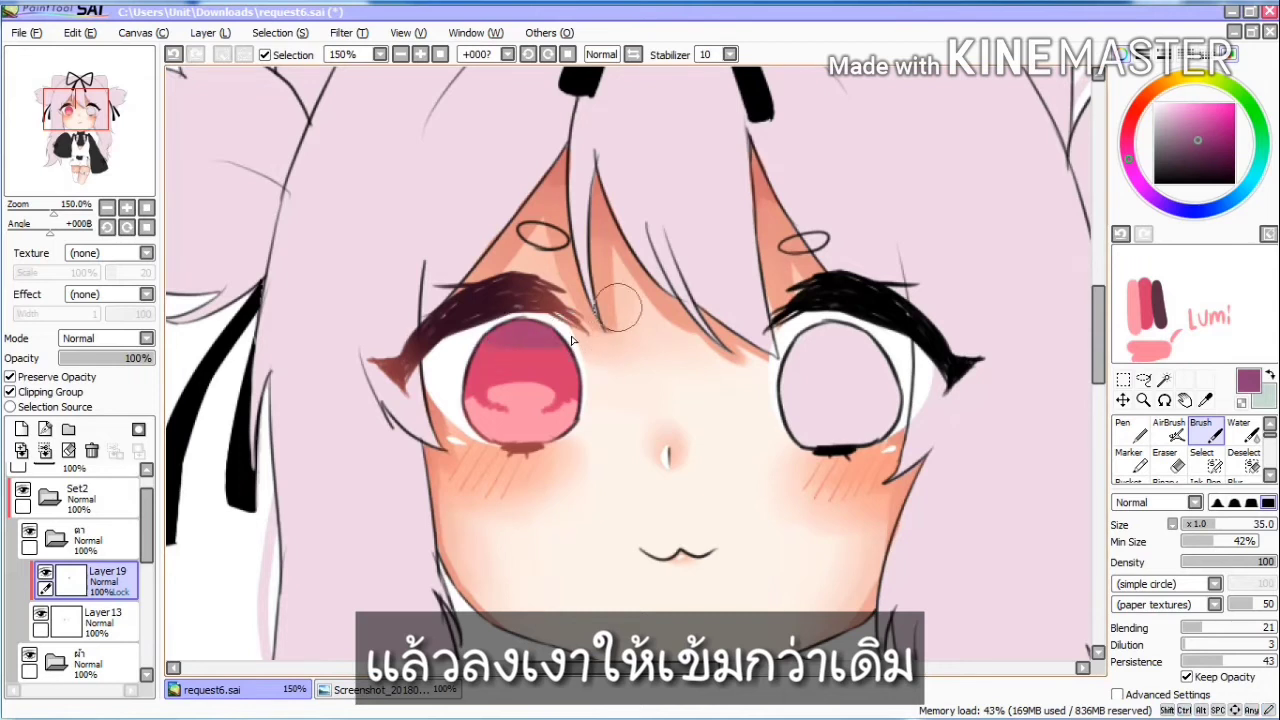
key("ctrl+z")
Step: Pick the dark maroon swatch and paint deeper shading across the top of the iris
left_click(1160, 298, "alt")
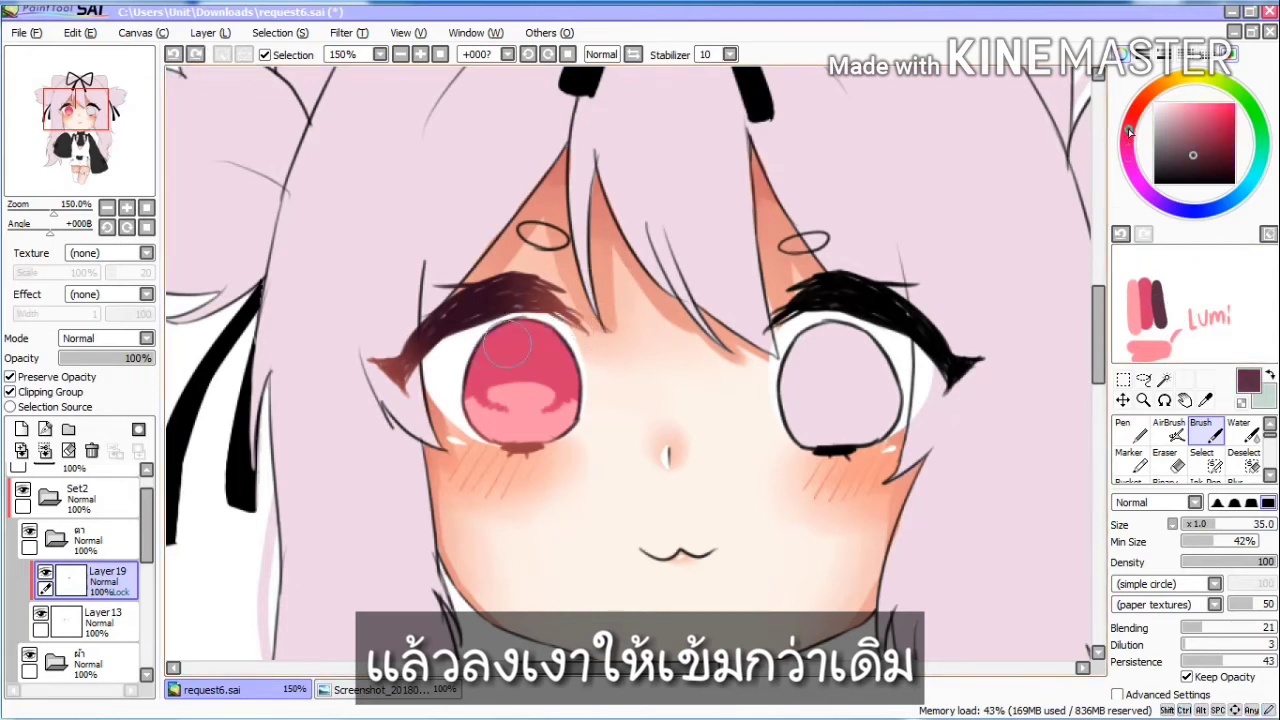
mouse_move(499, 338)
left_mouse_down()
mouse_move(541, 323)
mouse_move(553, 346)
mouse_move(493, 344)
mouse_move(564, 362)
left_mouse_up()
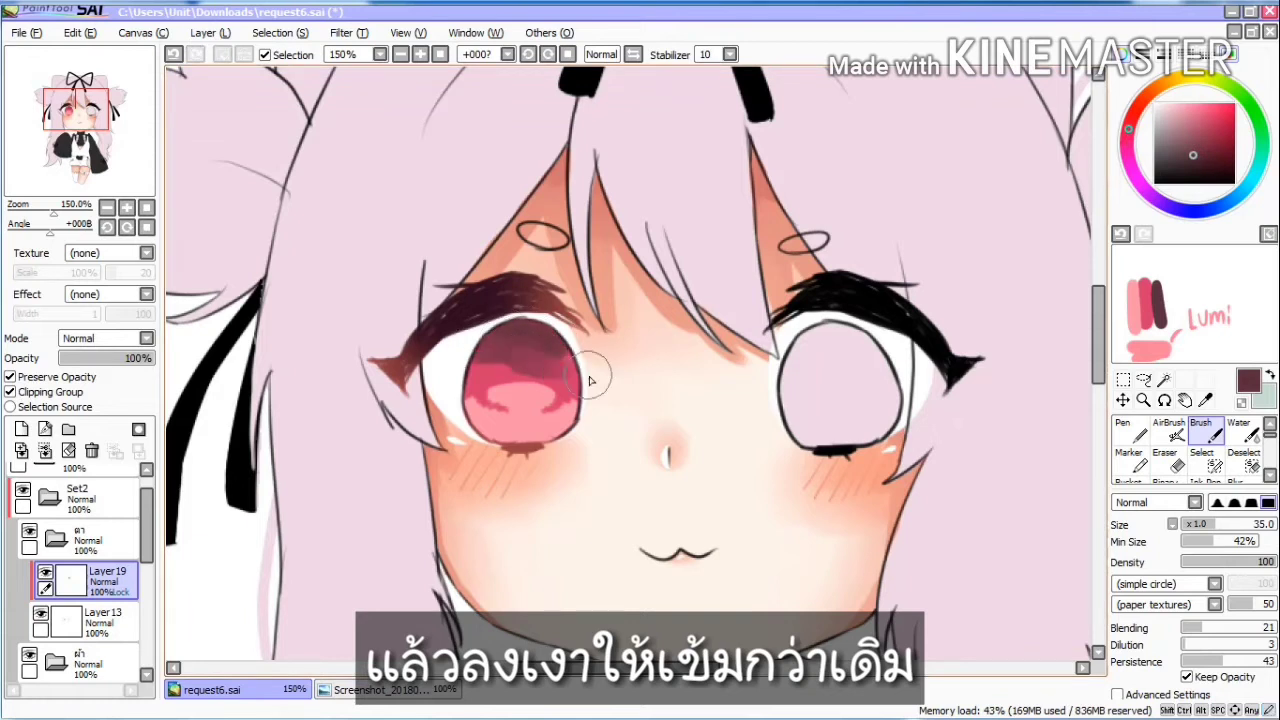
mouse_move(480, 362)
left_mouse_down()
mouse_move(517, 345)
mouse_move(560, 353)
left_mouse_up()
Step: Blend the maroon shading into the dark pink area of the iris with the Water tool at size 35
key("c")
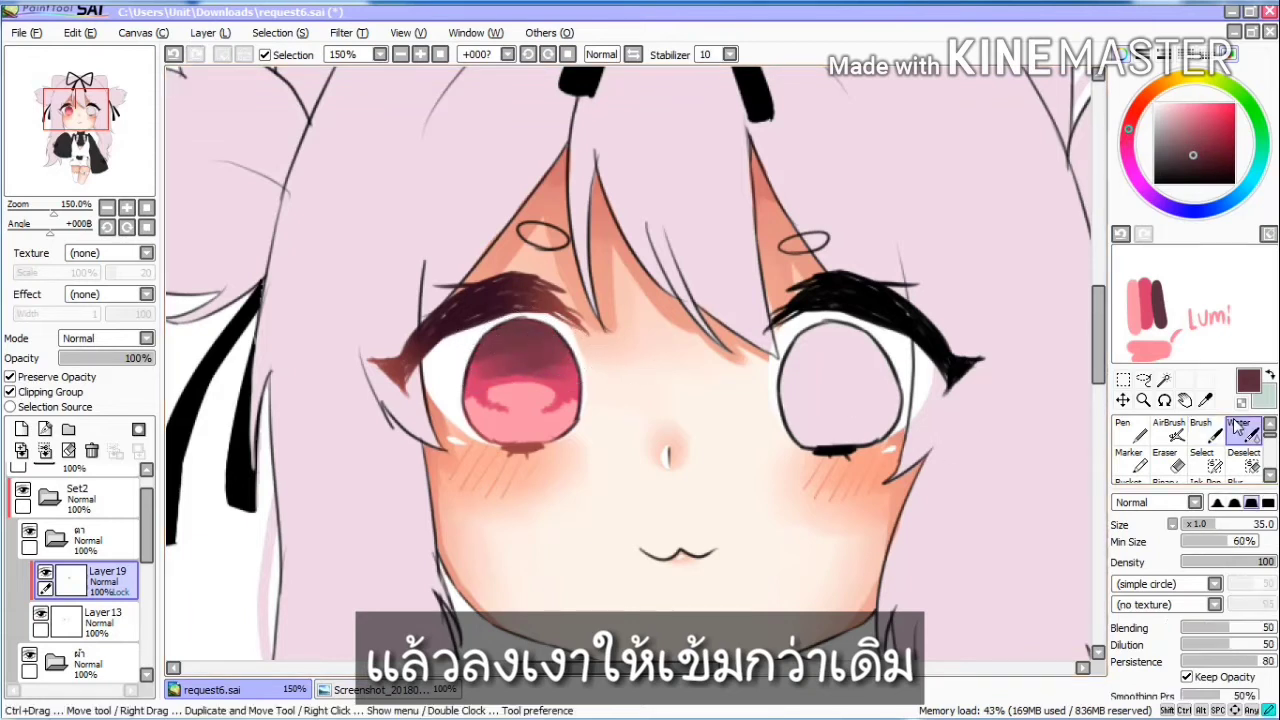
left_click_drag(468, 390, 580, 385)
mouse_move(472, 372)
left_mouse_down()
mouse_move(574, 384)
mouse_move(473, 408)
mouse_move(468, 353)
mouse_move(575, 365)
left_mouse_up()
left_click_drag(462, 378, 600, 360)
left_click_drag(495, 335, 588, 368)
left_click_drag(480, 355, 551, 338)
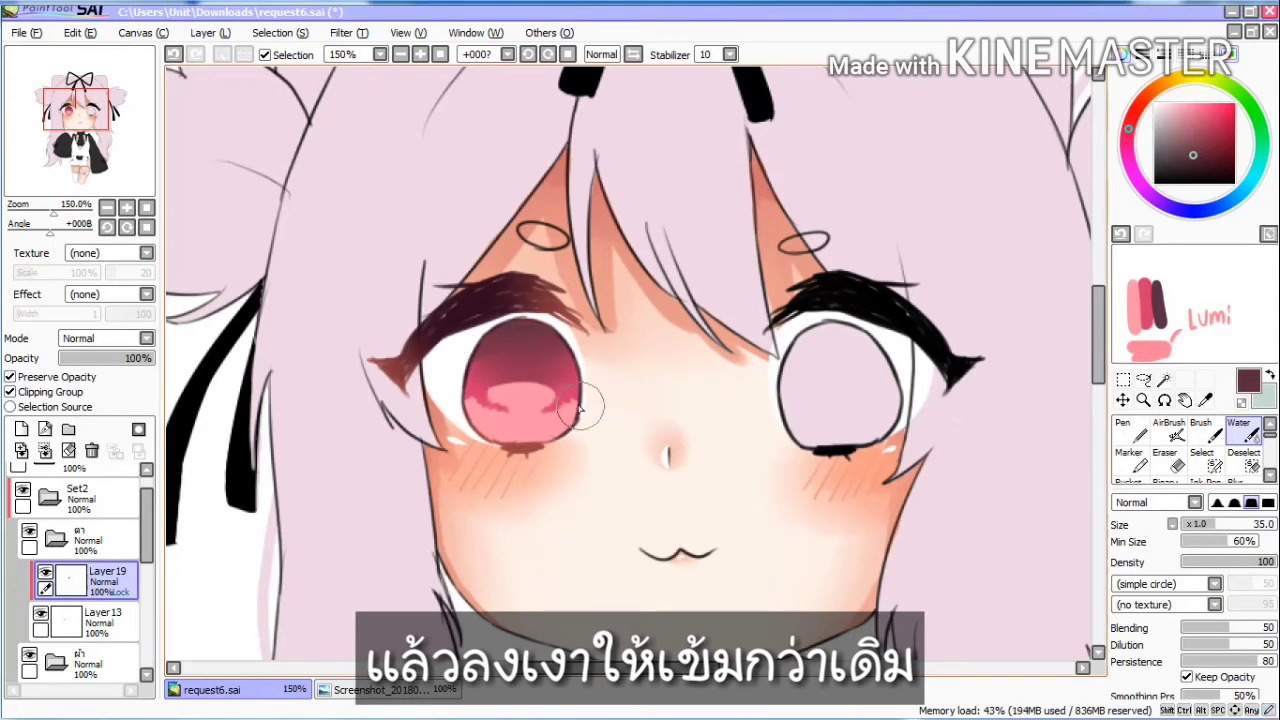
Step: Darken the top of the iris with more maroon Brush strokes and soften the transition with the Water tool
left_click(1203, 432)
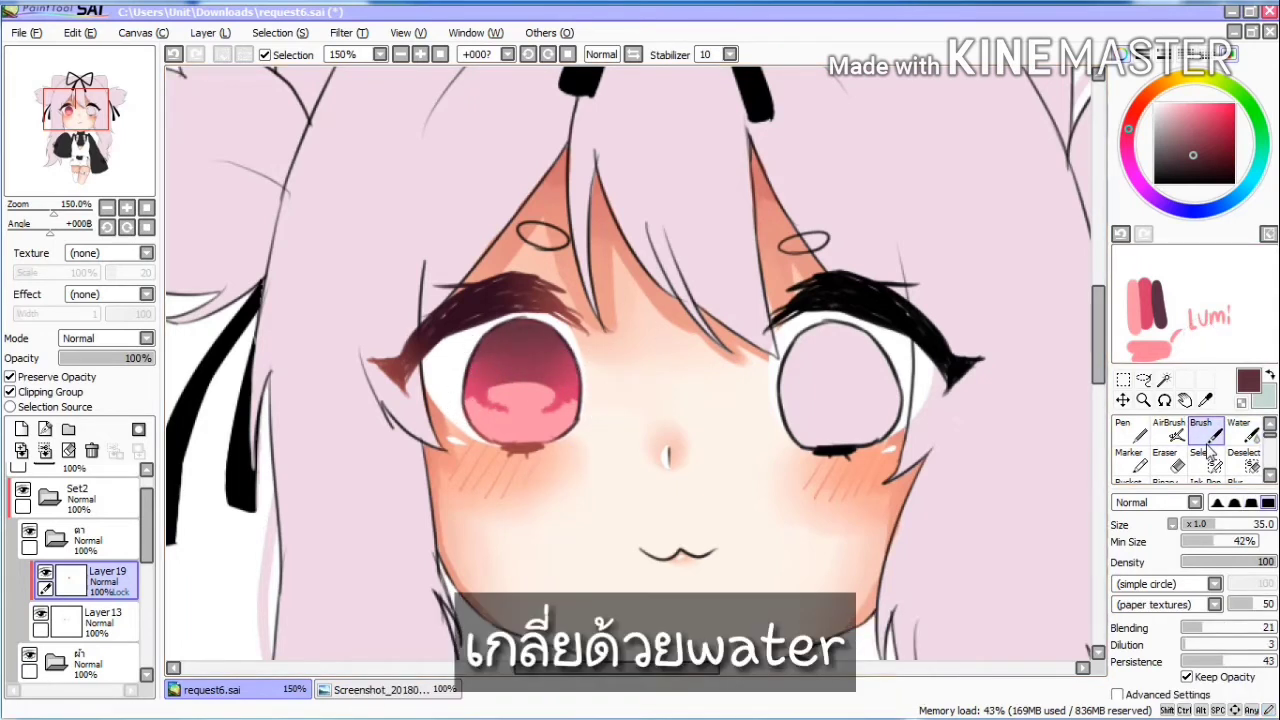
left_click_drag(487, 345, 520, 330)
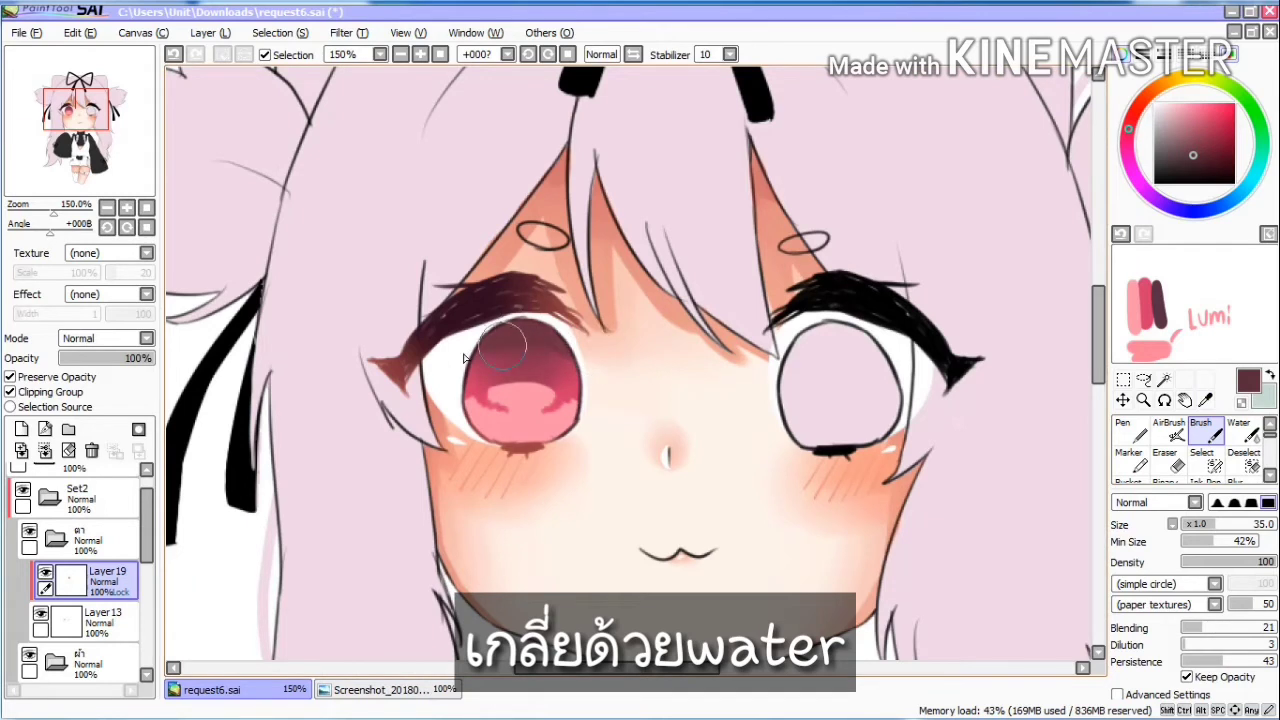
left_click(1256, 440)
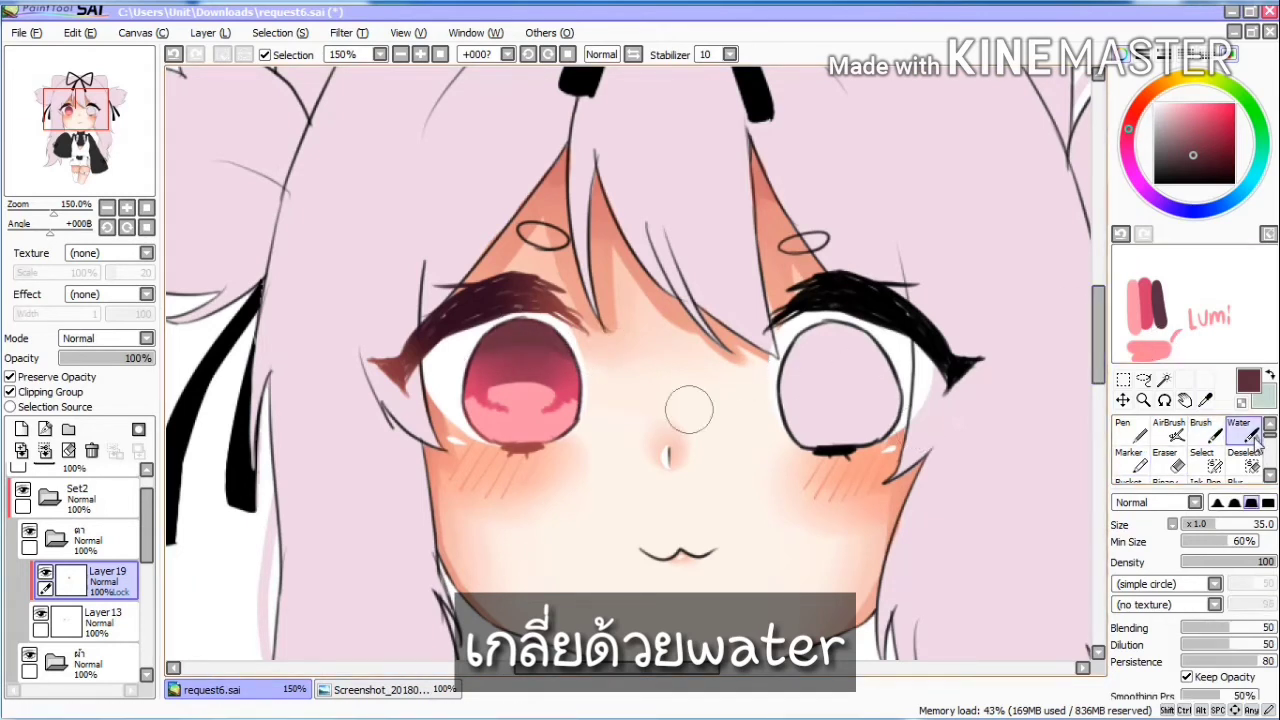
left_click_drag(563, 402, 541, 372)
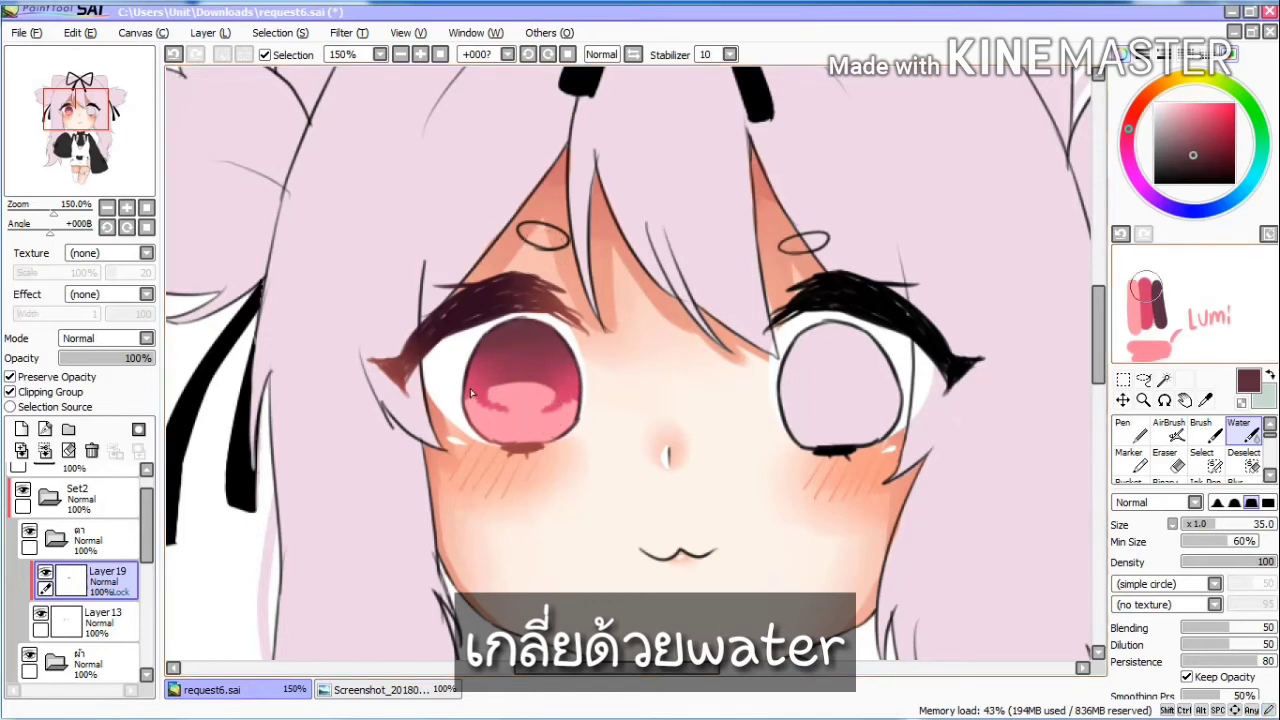
Step: Switch back to the Brush and apply the Fringe effect to the iris shading layer
left_click(1212, 438)
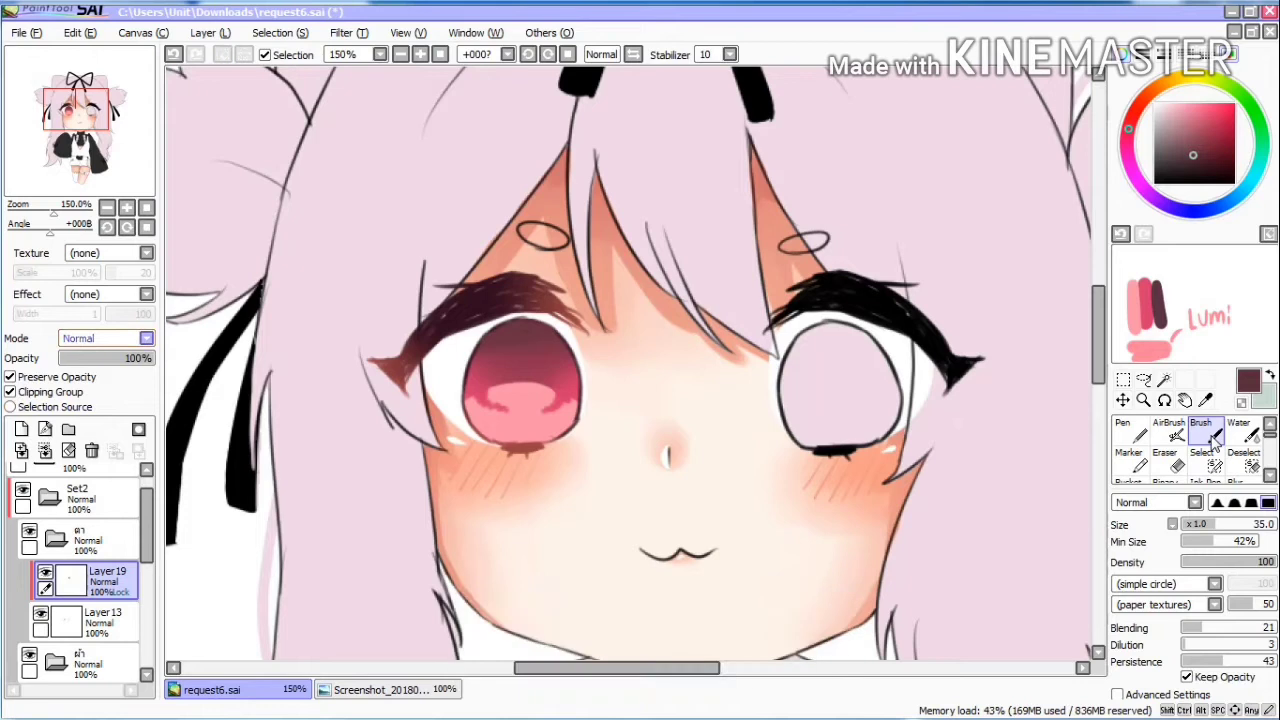
left_click(116, 294)
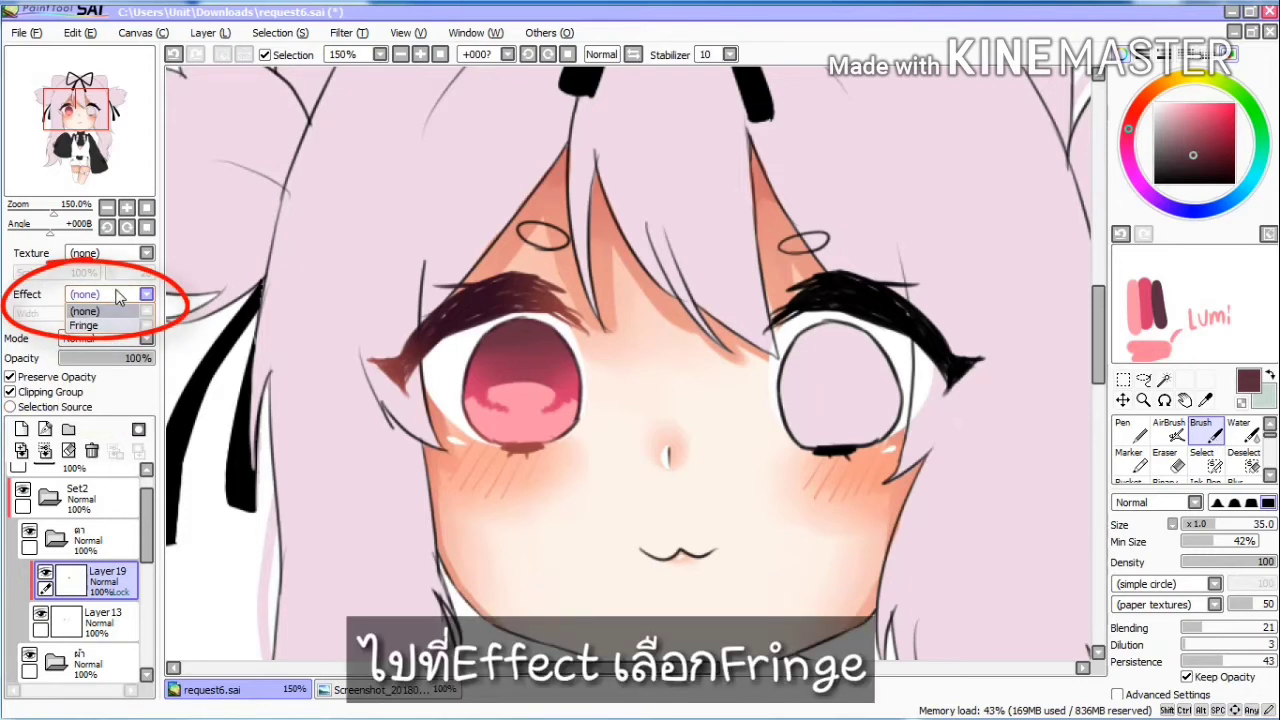
left_click(108, 325)
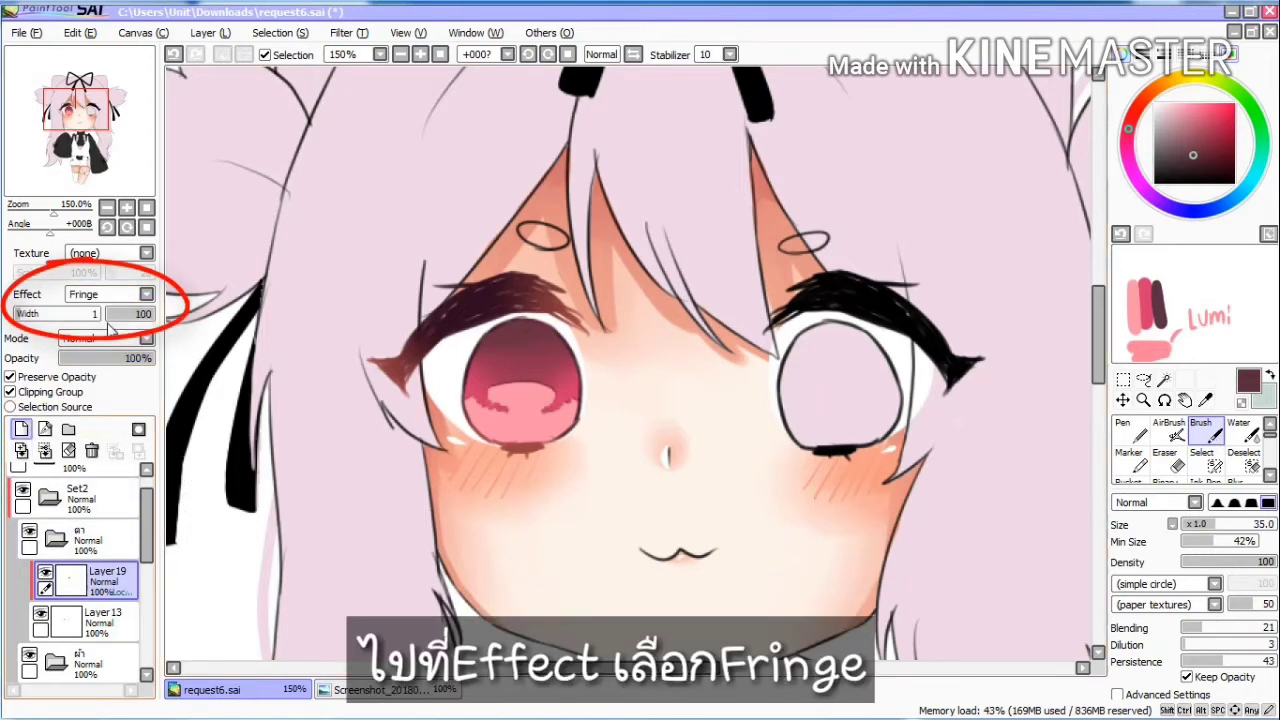
Step: Add a new layer above the iris shading, clipped to the layer below, with the Fringe effect
left_click(21, 428)
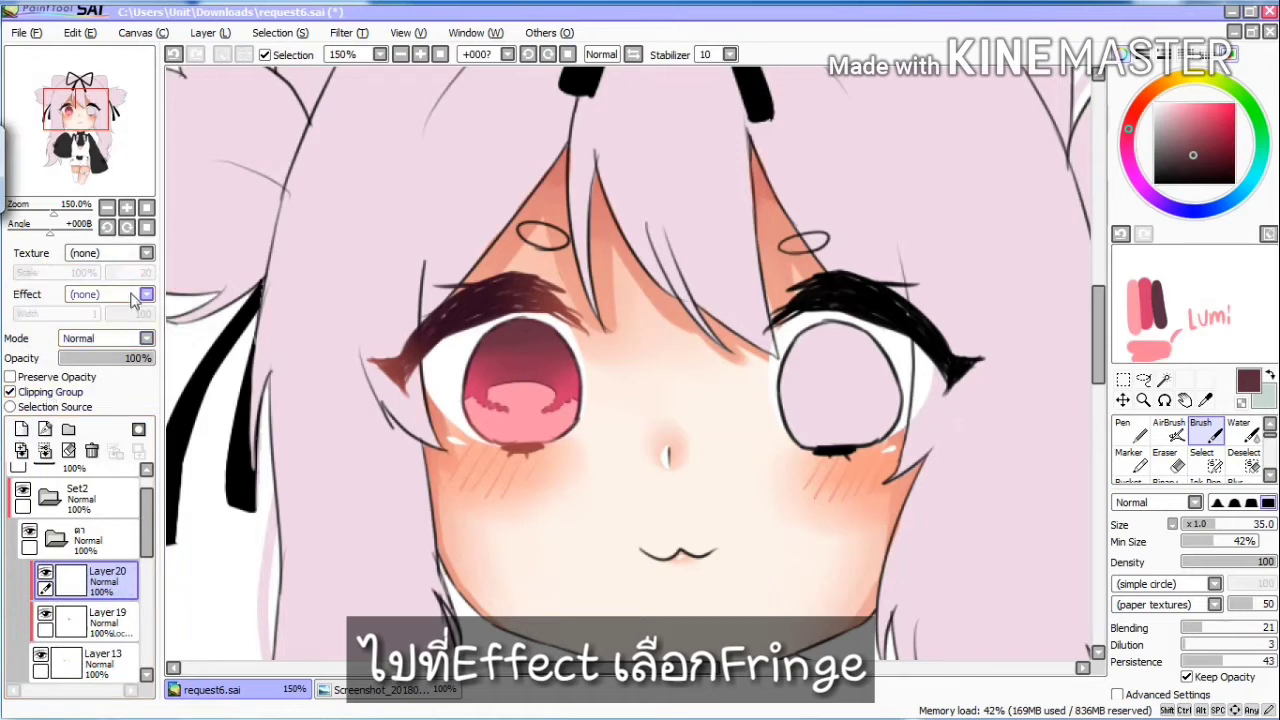
left_click(133, 296)
left_click(114, 328)
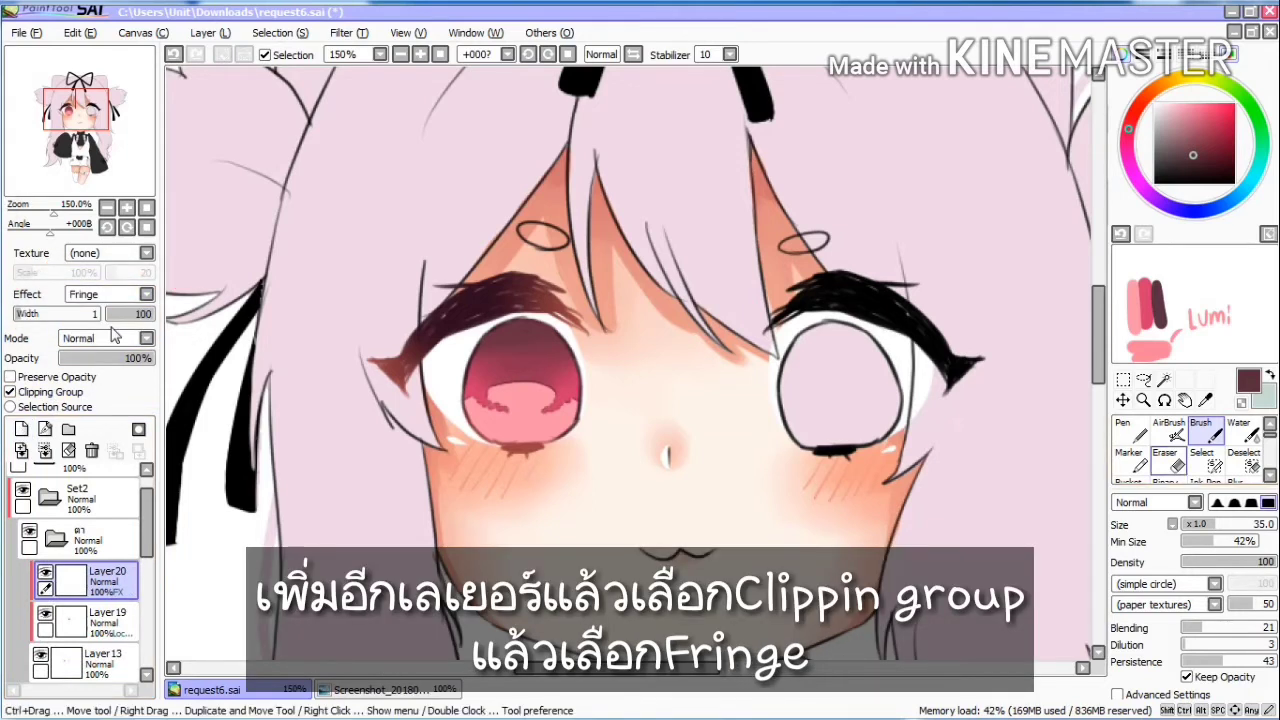
Step: Pick the dark pink swatch and paint a small round pupil at the iris center with the Brush at size 14
right_click(1132, 312)
right_click(1147, 312)
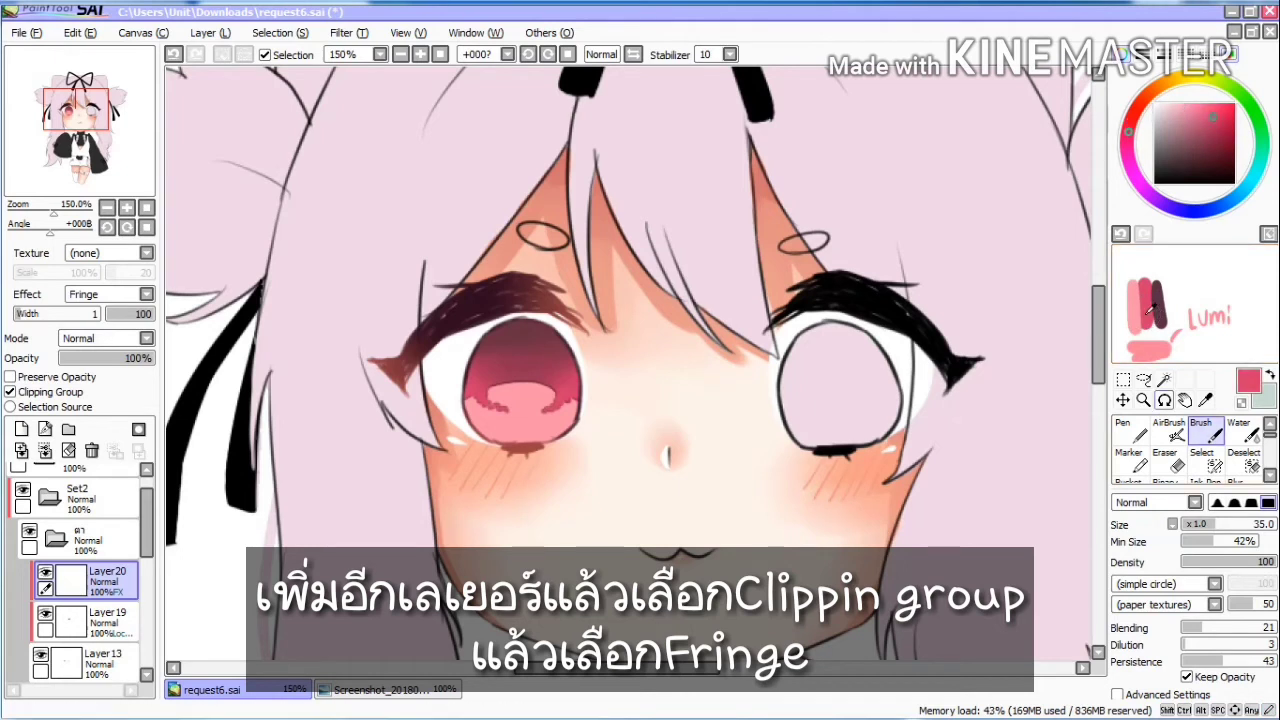
scroll(503, 378, "up", 2)
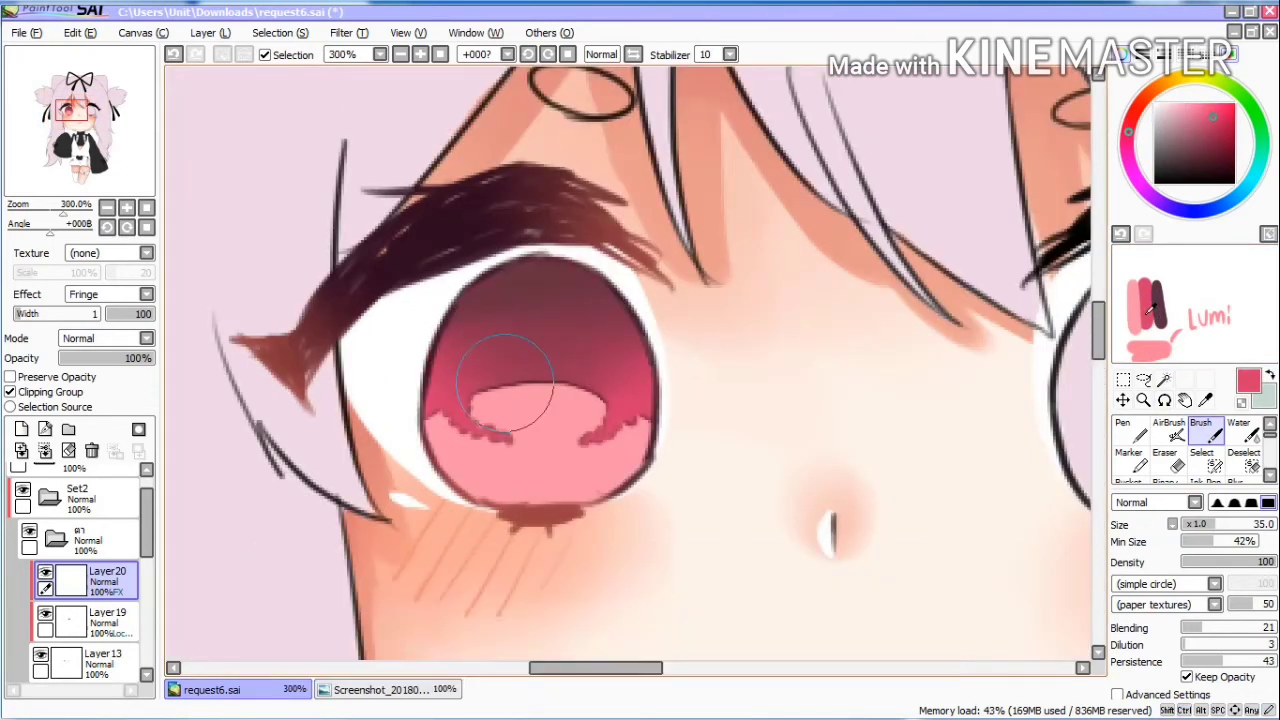
key("[")
key("[")
key("[")
left_click(545, 377)
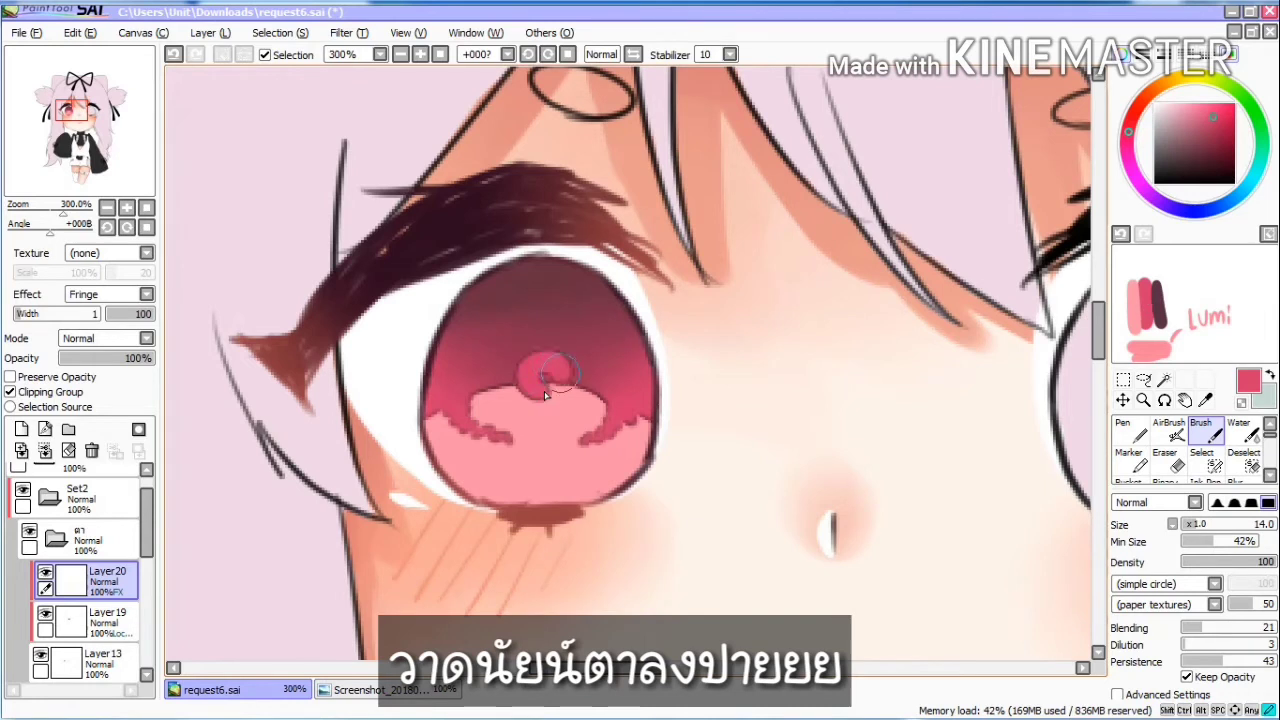
key("[")
key("[")
scroll(568, 448, "down", 4)
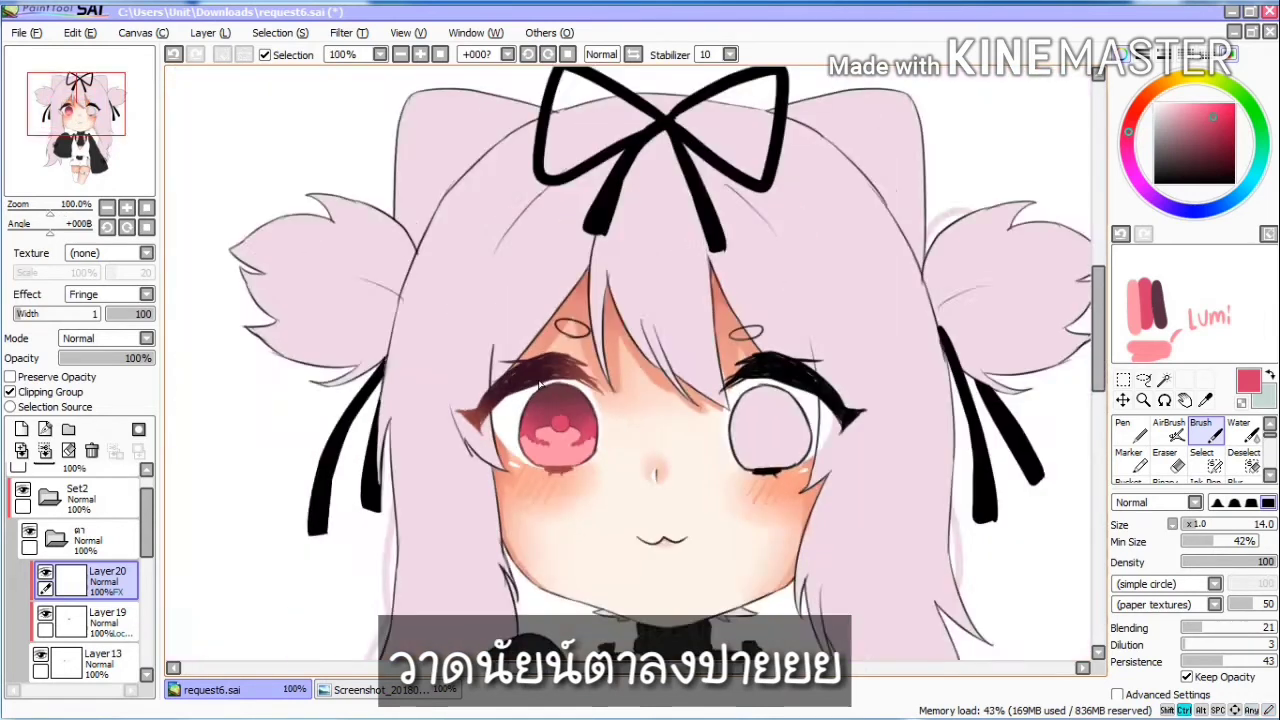
scroll(568, 448, "up", 4)
key("ctrl+z")
key("ctrl+z")
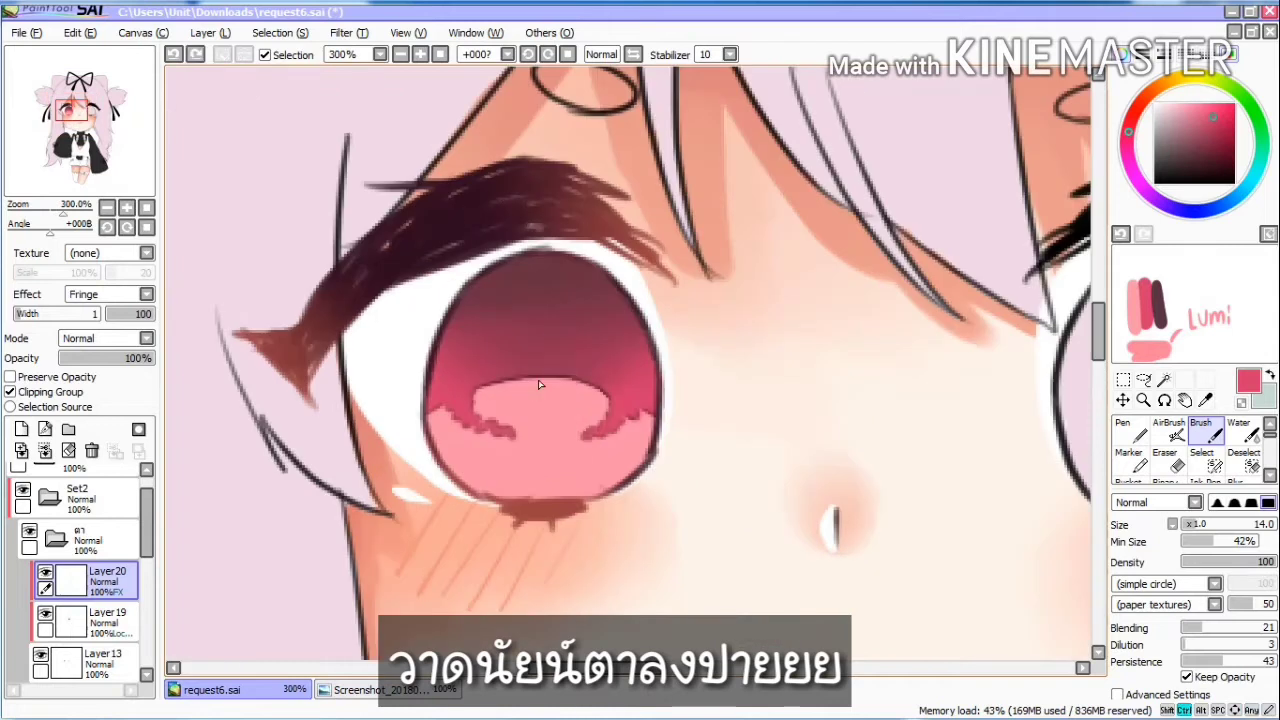
mouse_move(541, 388)
left_mouse_down()
mouse_move(533, 350)
mouse_move(538, 372)
left_mouse_up()
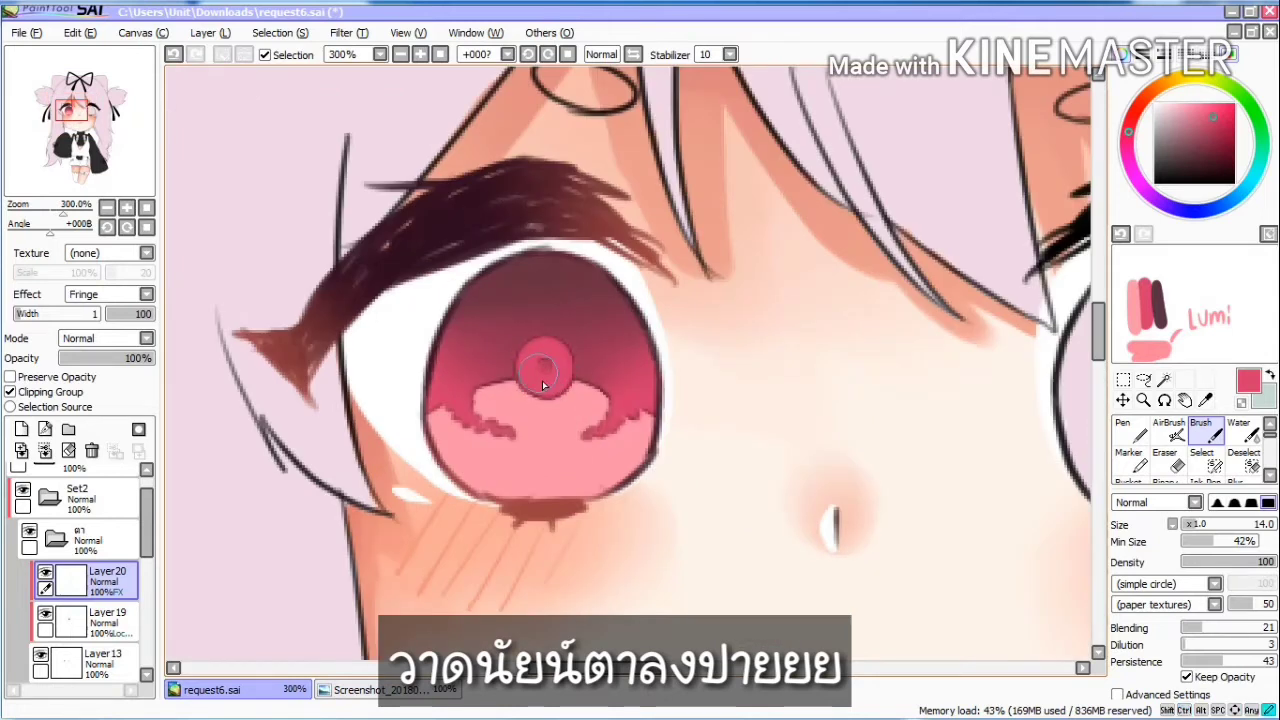
Step: Select the area around the pupil, nudge the pupil slightly toward the lower right to fit the iris, and deselect
scroll(543, 370, "down", 3)
scroll(543, 370, "up", 2)
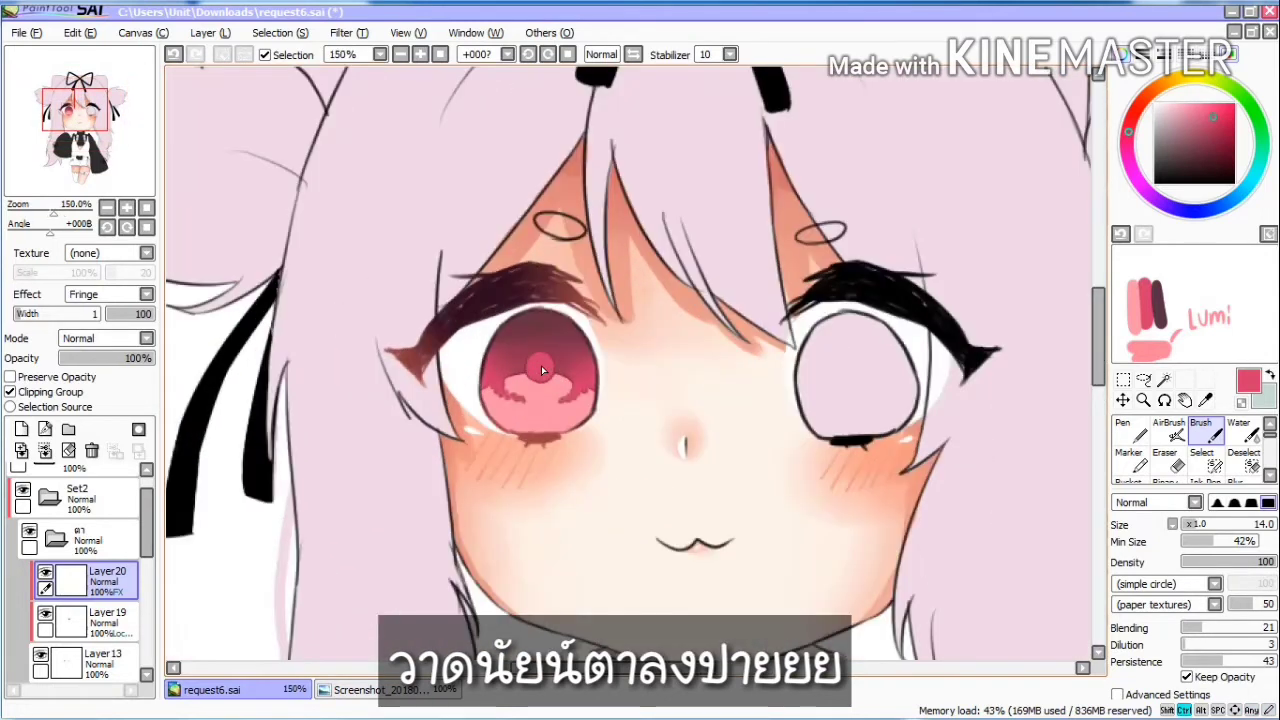
key("m")
left_click_drag(465, 308, 610, 397)
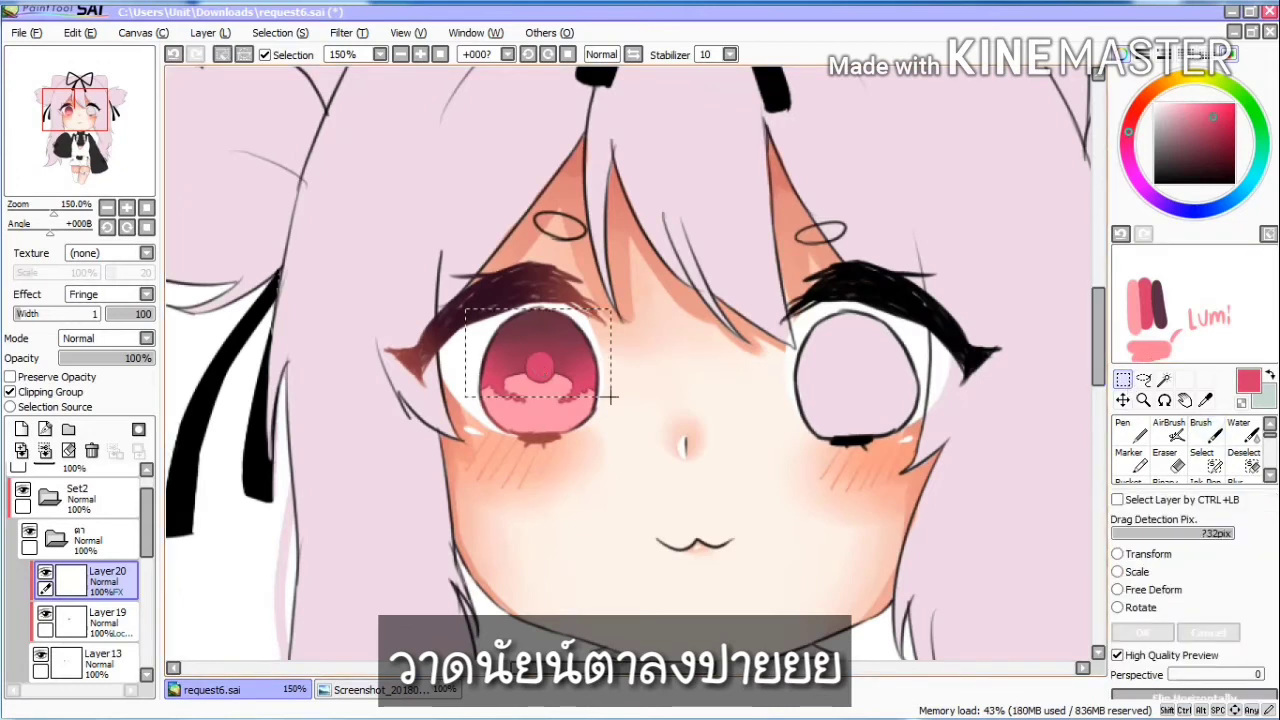
left_click_drag(544, 368, 545, 369)
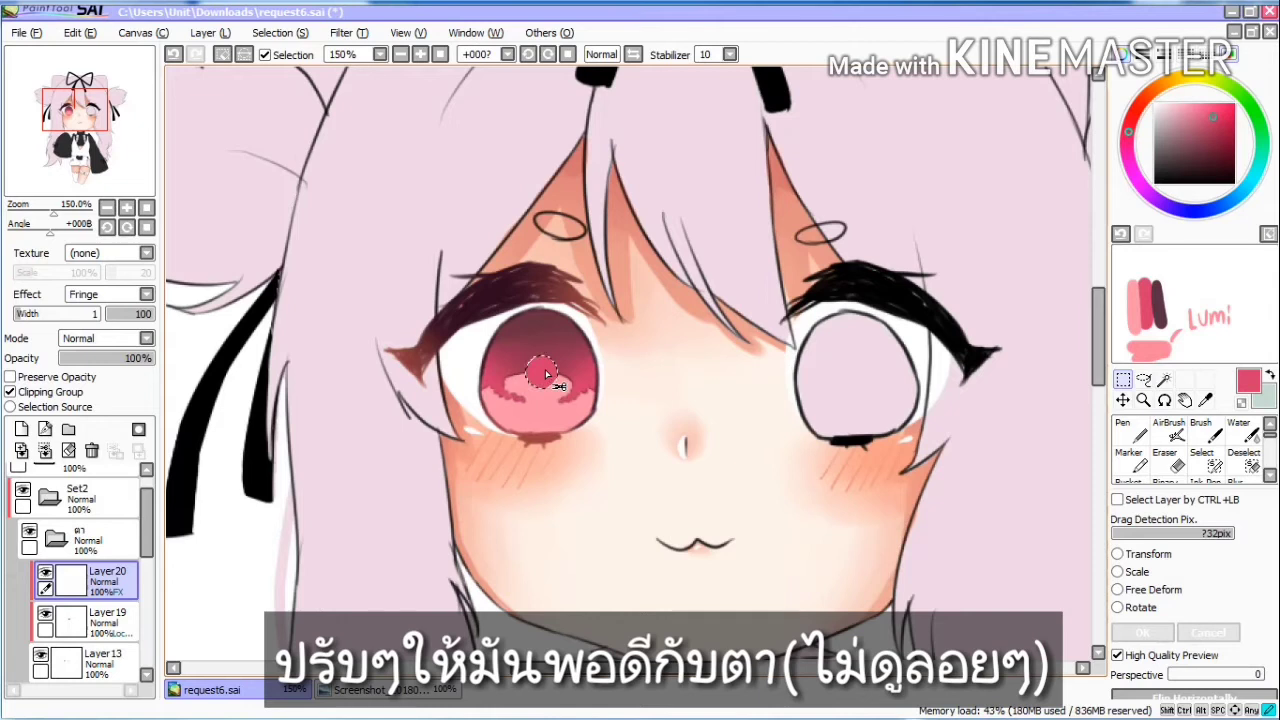
left_click_drag(545, 369, 548, 374)
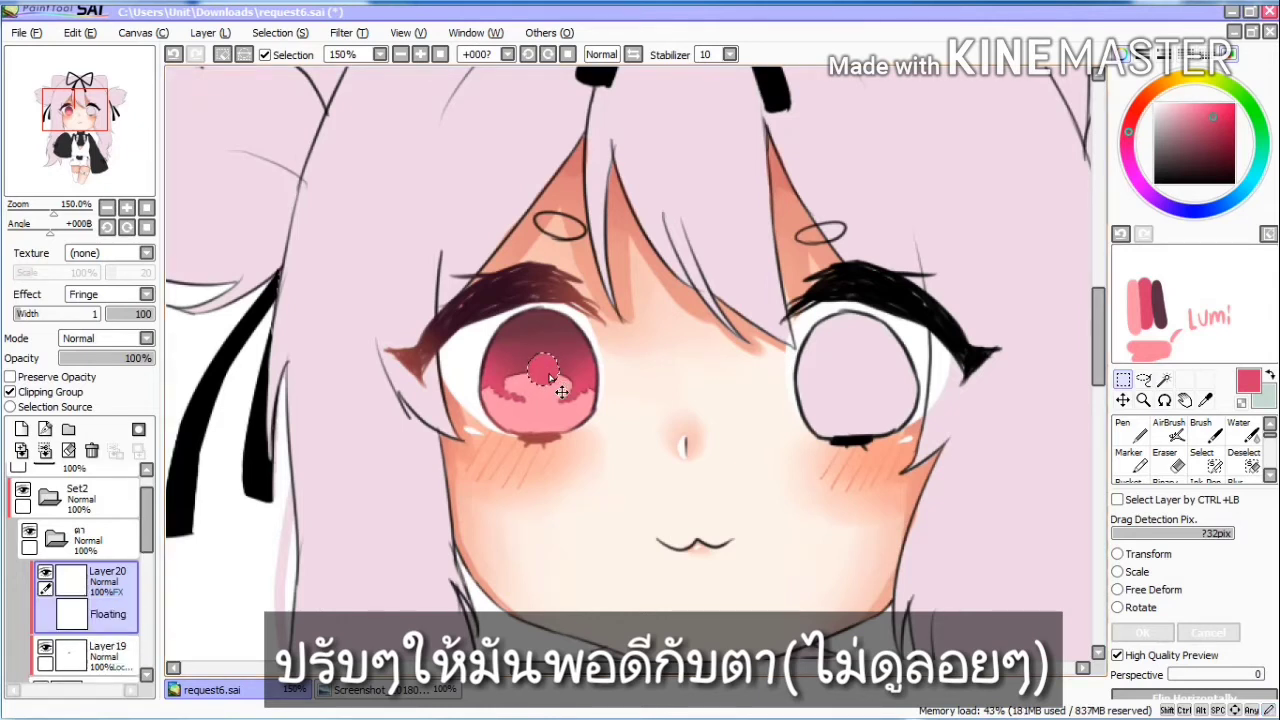
left_click(224, 54)
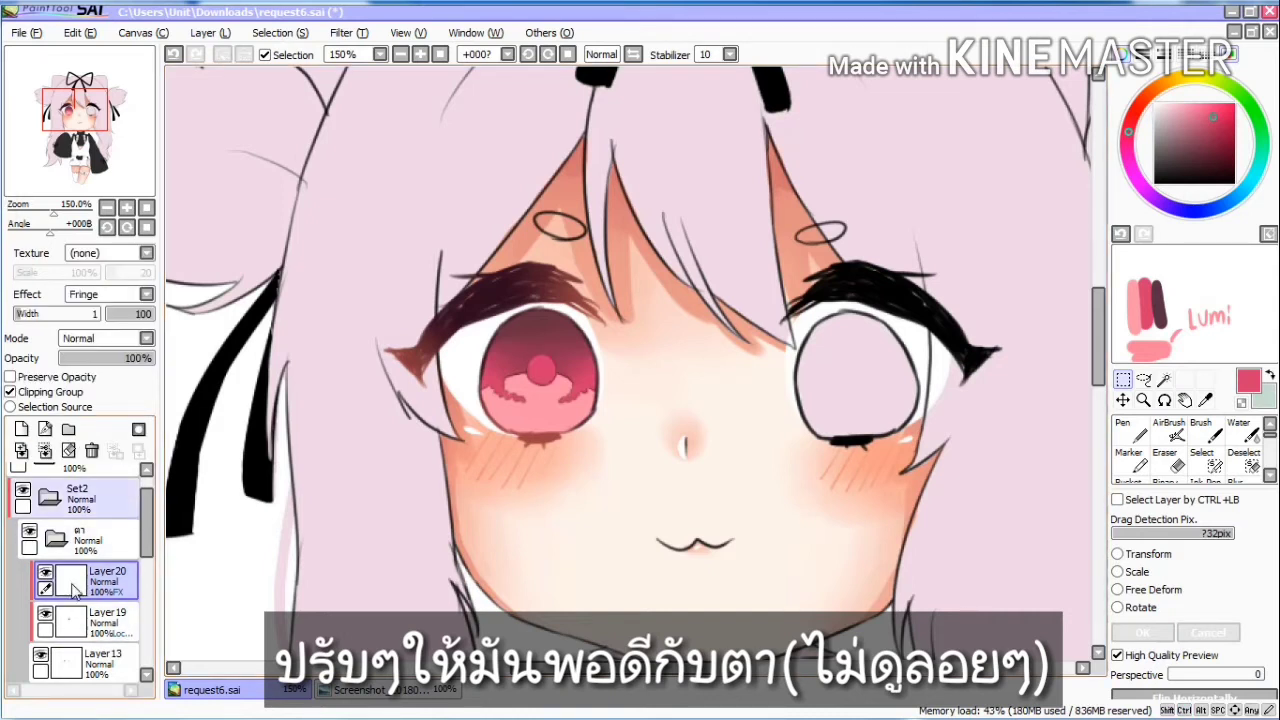
Step: Add a new layer above the pupil layer, clip it to the layer below, and set its opacity to 72%
left_click(21, 429)
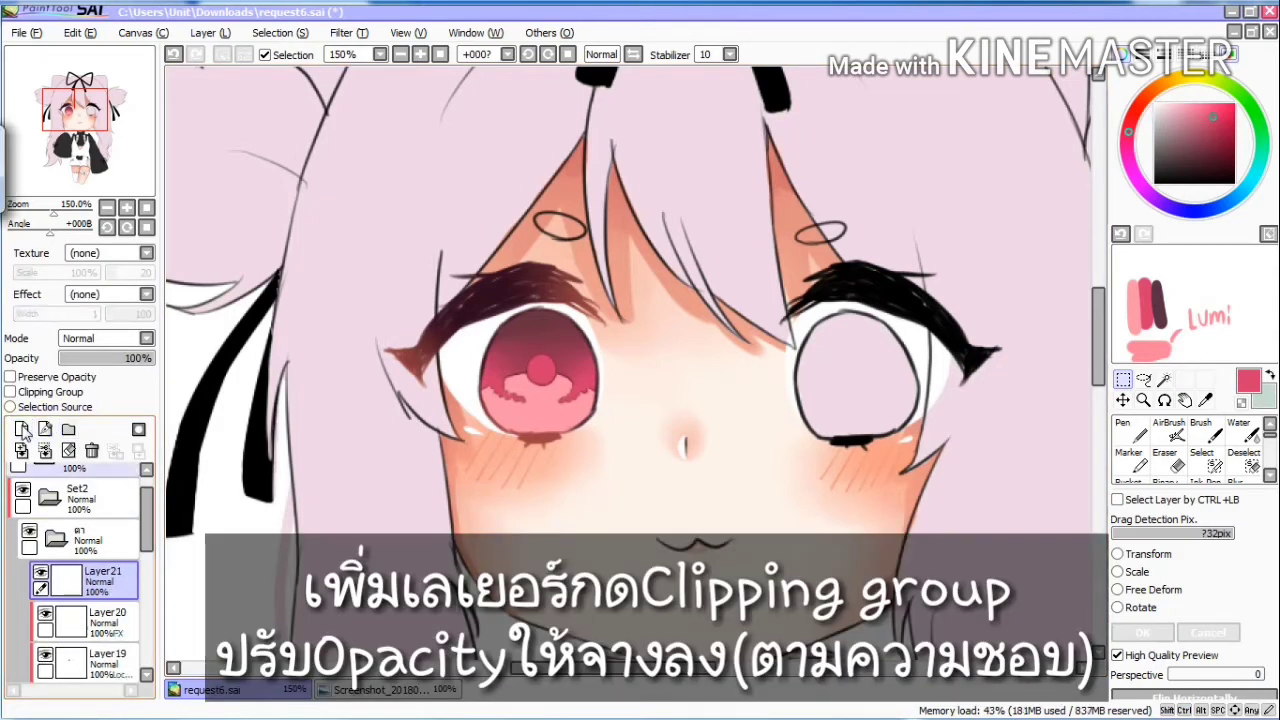
left_click(68, 391)
left_click_drag(144, 361, 131, 367)
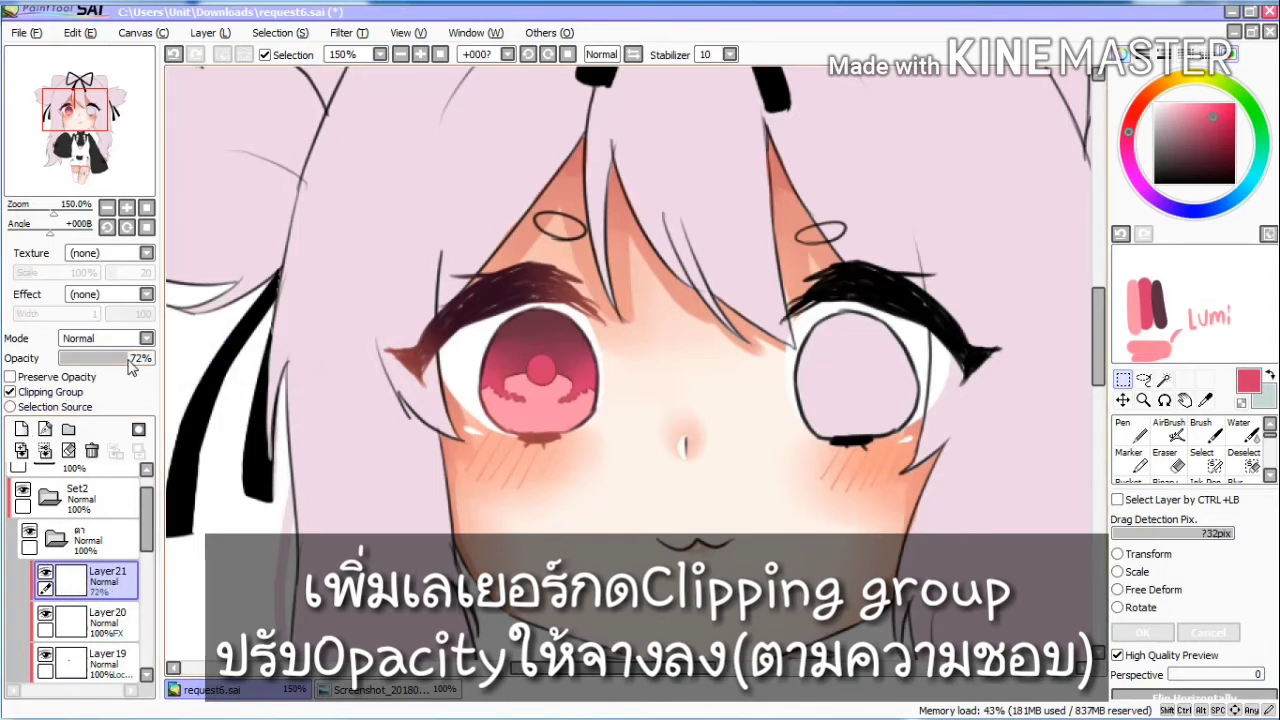
Step: Draw a small light pink heart in the upper part of the iris using the Pen at size 10
left_click(1120, 427)
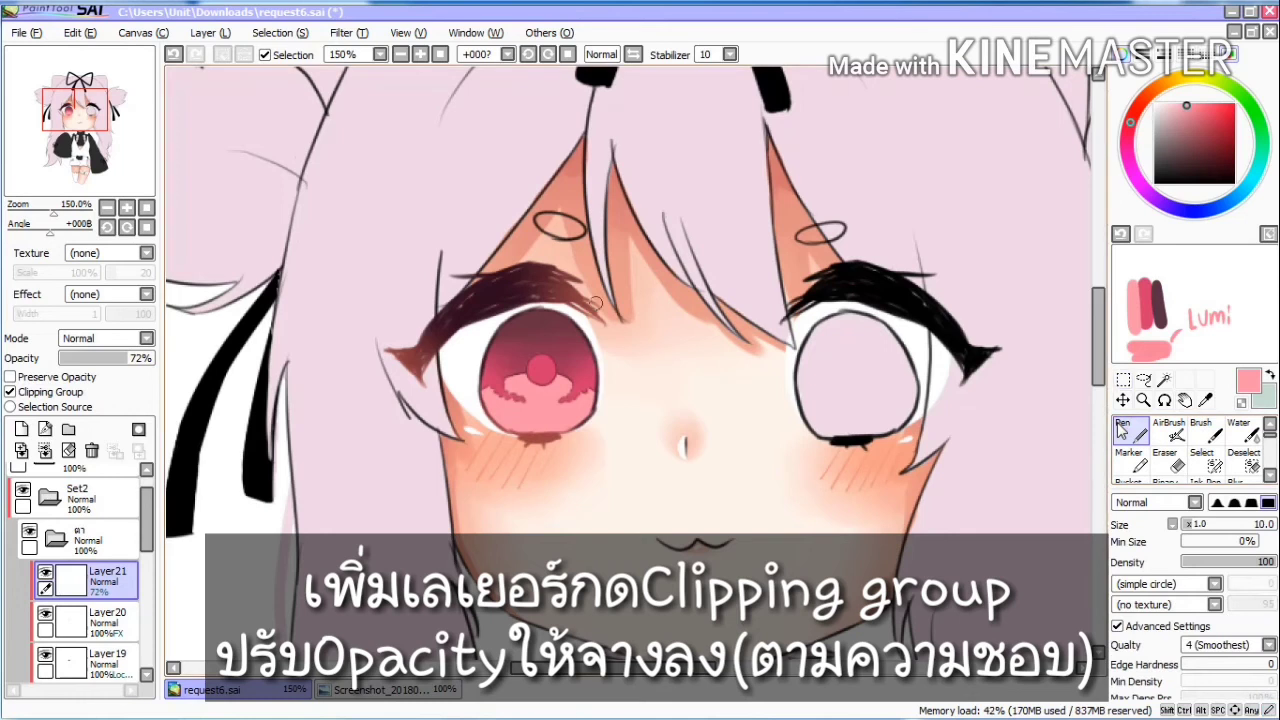
scroll(518, 303, "up", 2)
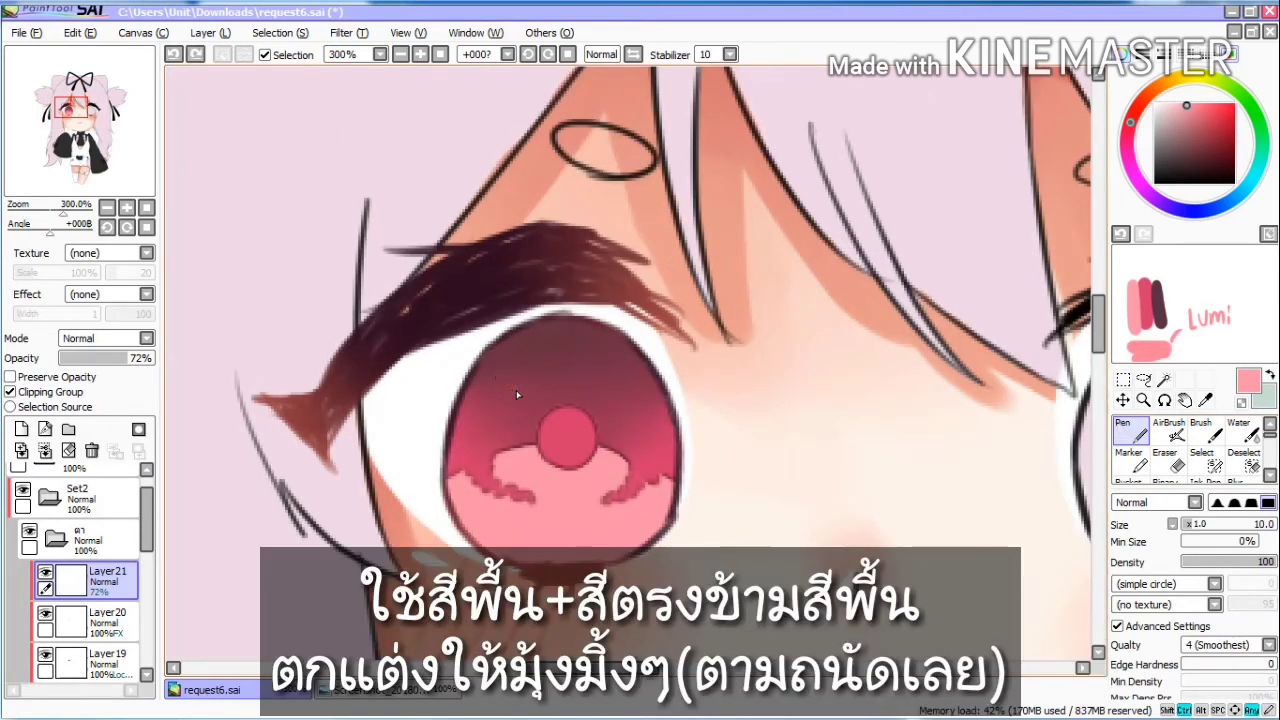
left_click_drag(514, 386, 527, 352)
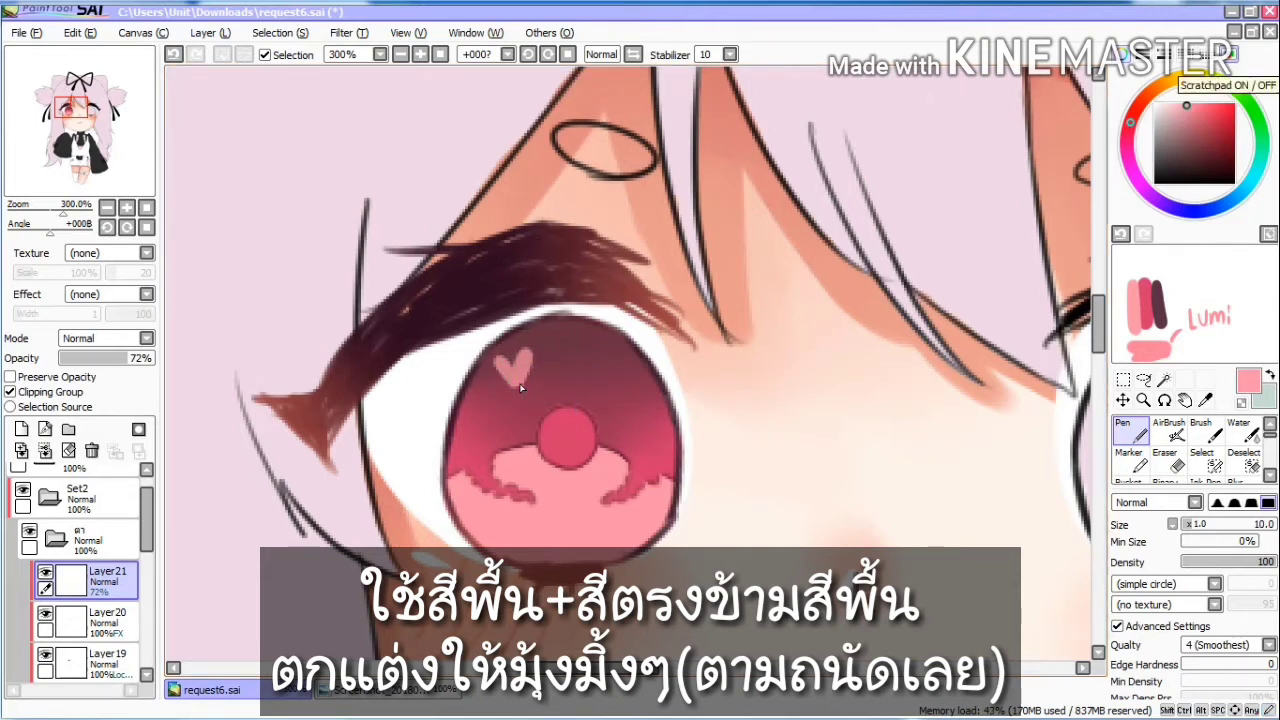
Step: Undo the scratchpad changes back to the full multicolored palette
left_click(1121, 234)
left_click(1121, 234)
left_click(1121, 234)
left_click(1121, 234)
left_click(1121, 234)
left_click(1121, 234)
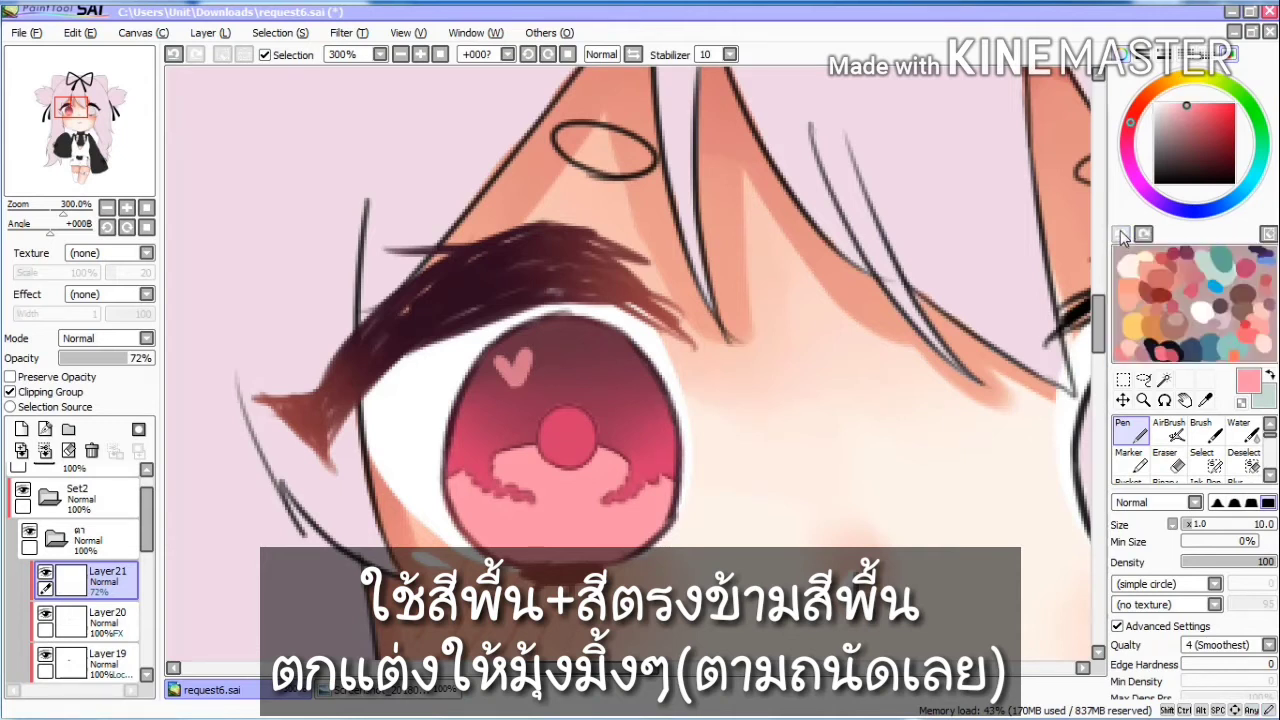
Step: Pick a pale gray-green from the scratchpad and draw a small four-pointed sparkle beside the heart
left_click(1212, 258, "alt")
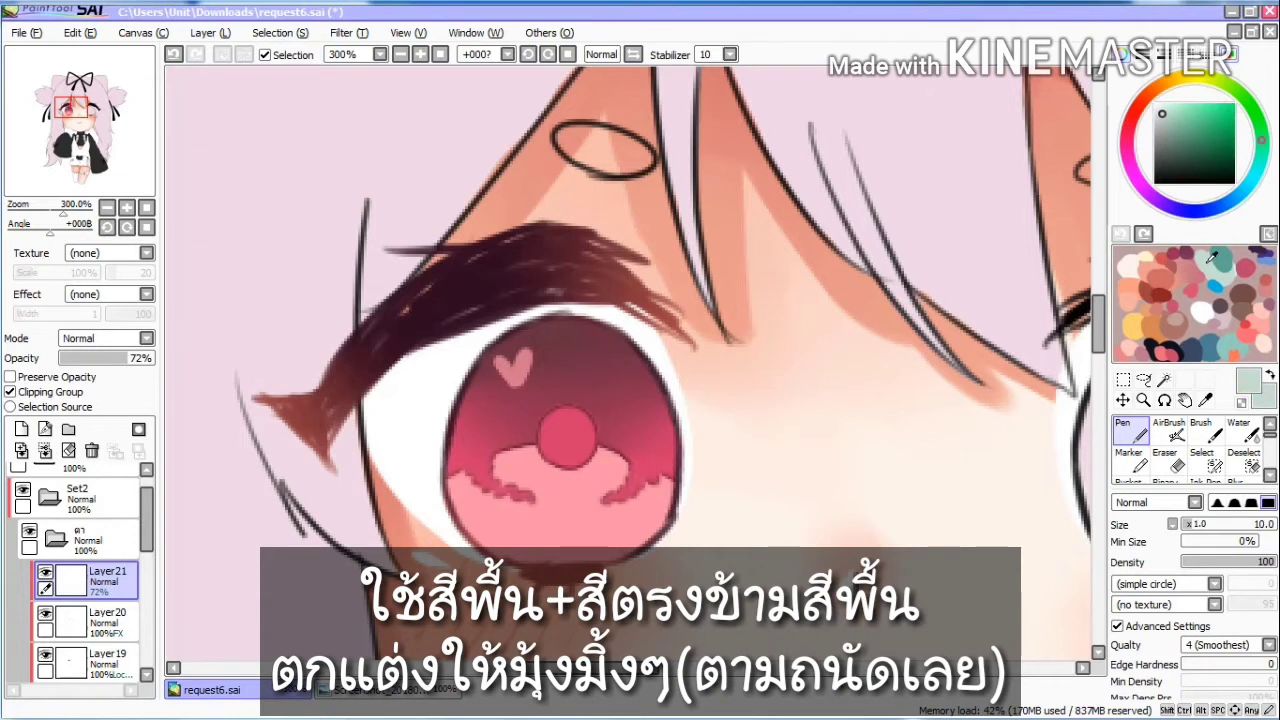
mouse_move(551, 347)
left_mouse_down()
mouse_move(574, 358)
mouse_move(553, 340)
mouse_move(555, 356)
left_mouse_up()
key("ctrl+z")
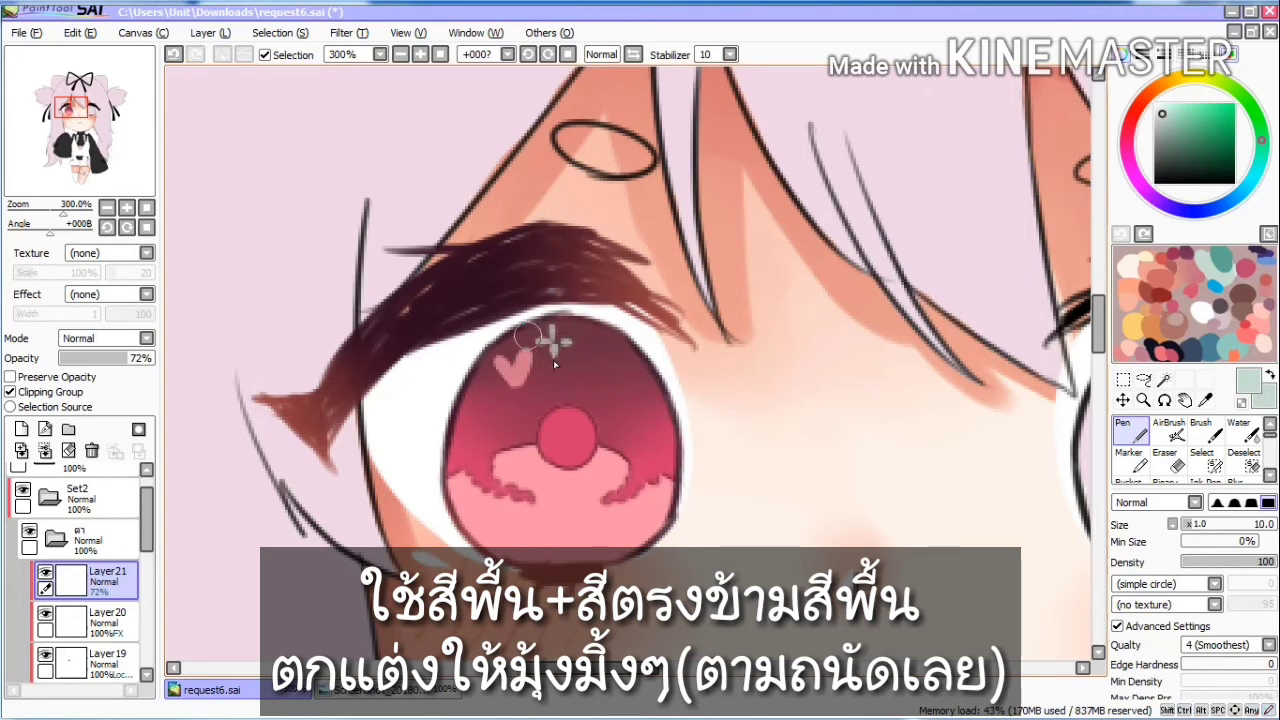
Step: Lower the opacity of the heart and sparkle layer to 63%
left_click(521, 365, "alt")
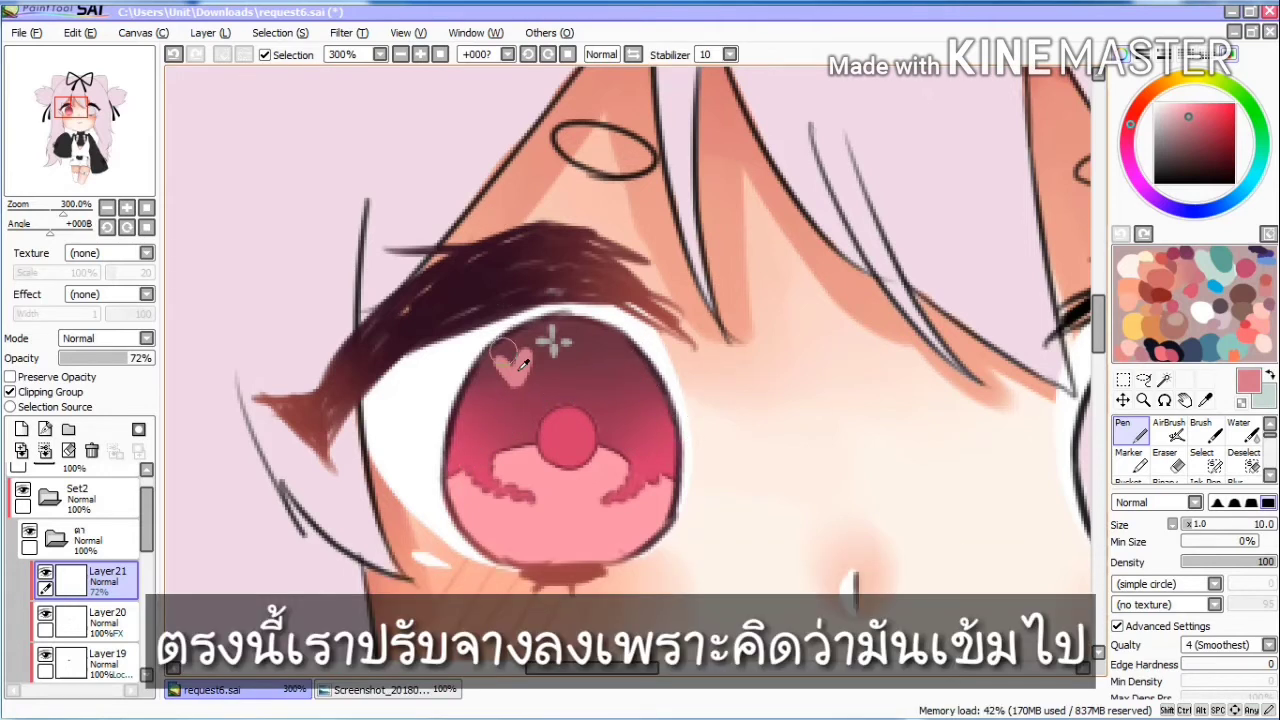
left_click(113, 359)
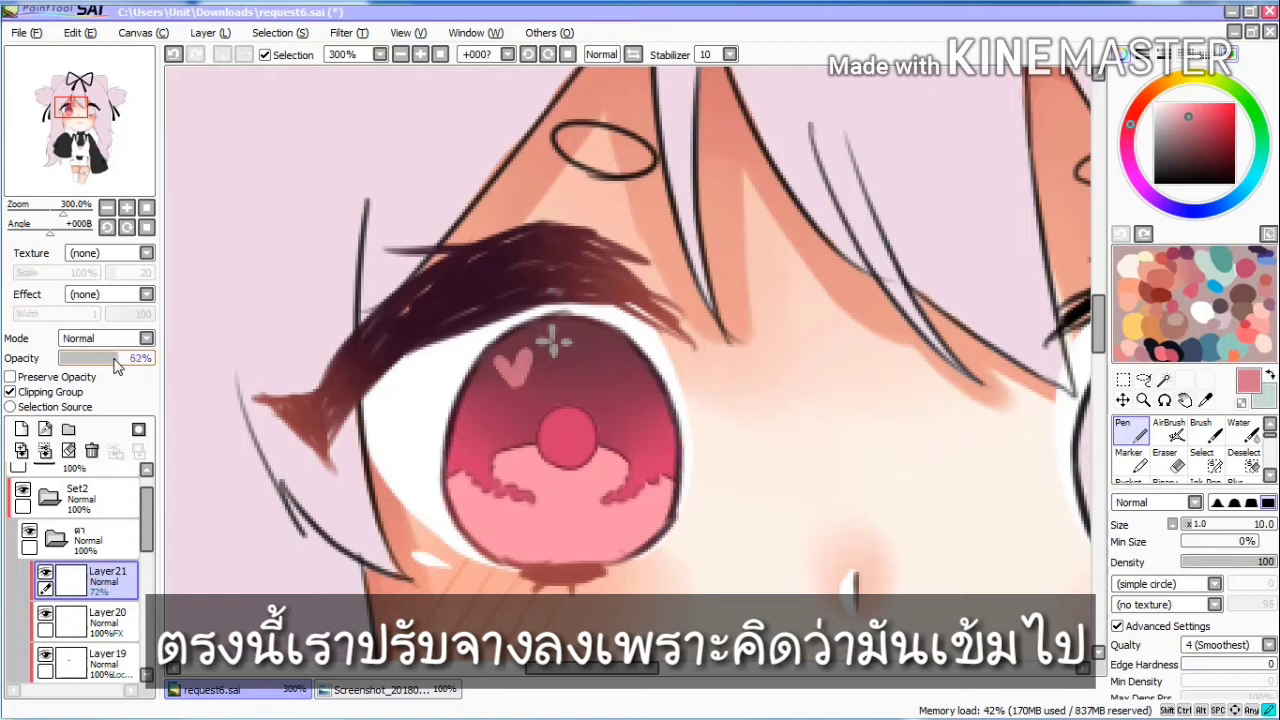
left_click_drag(114, 366, 121, 368)
Step: Add another layer on top, clip it to the layer below, and set its blending mode to Luminosity
left_click(21, 428)
left_click(48, 393)
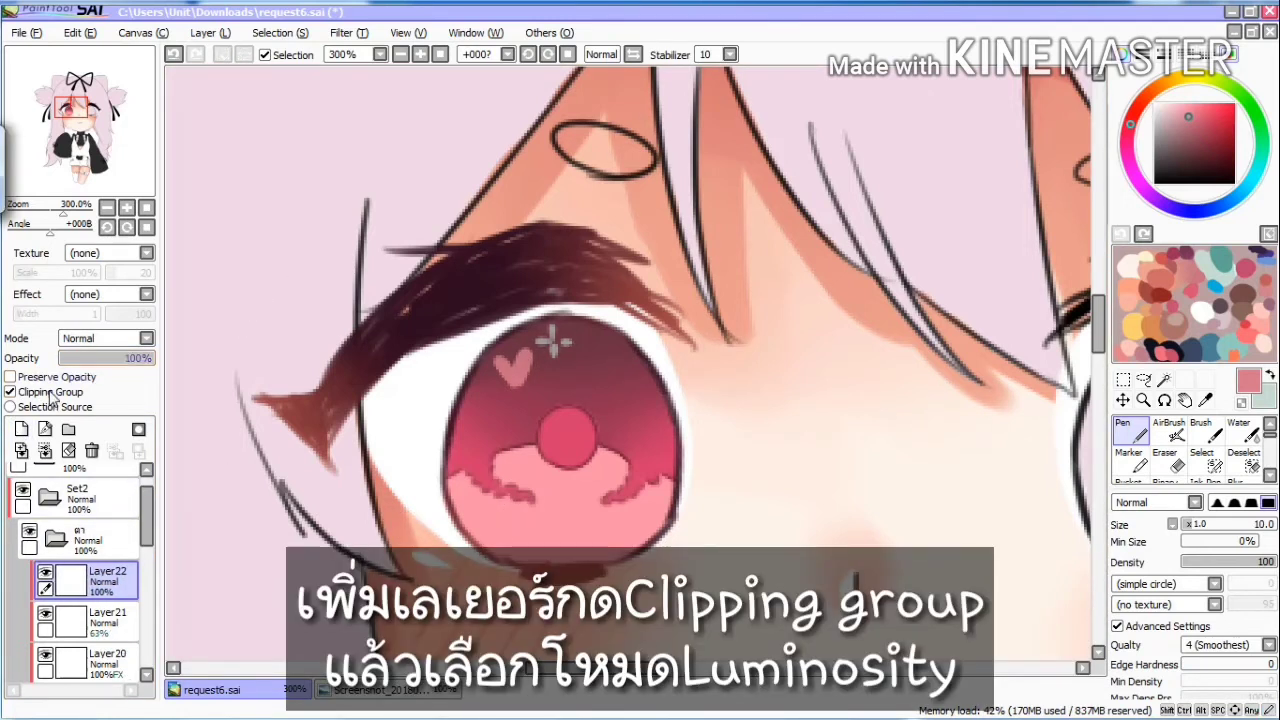
left_click(105, 338)
left_click(100, 397)
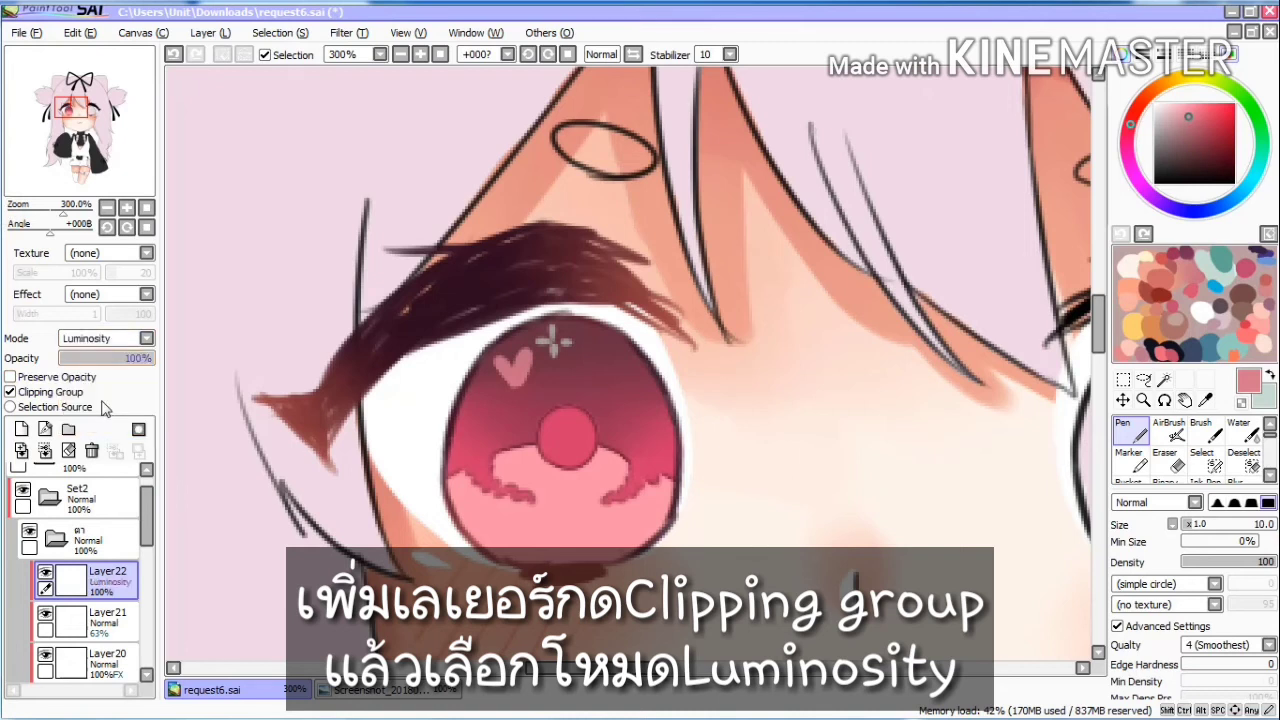
Step: Sample the light pink of the lower iris, adjust it slightly, and paint a round highlight at the iris's bottom edge
left_click(600, 522, "alt")
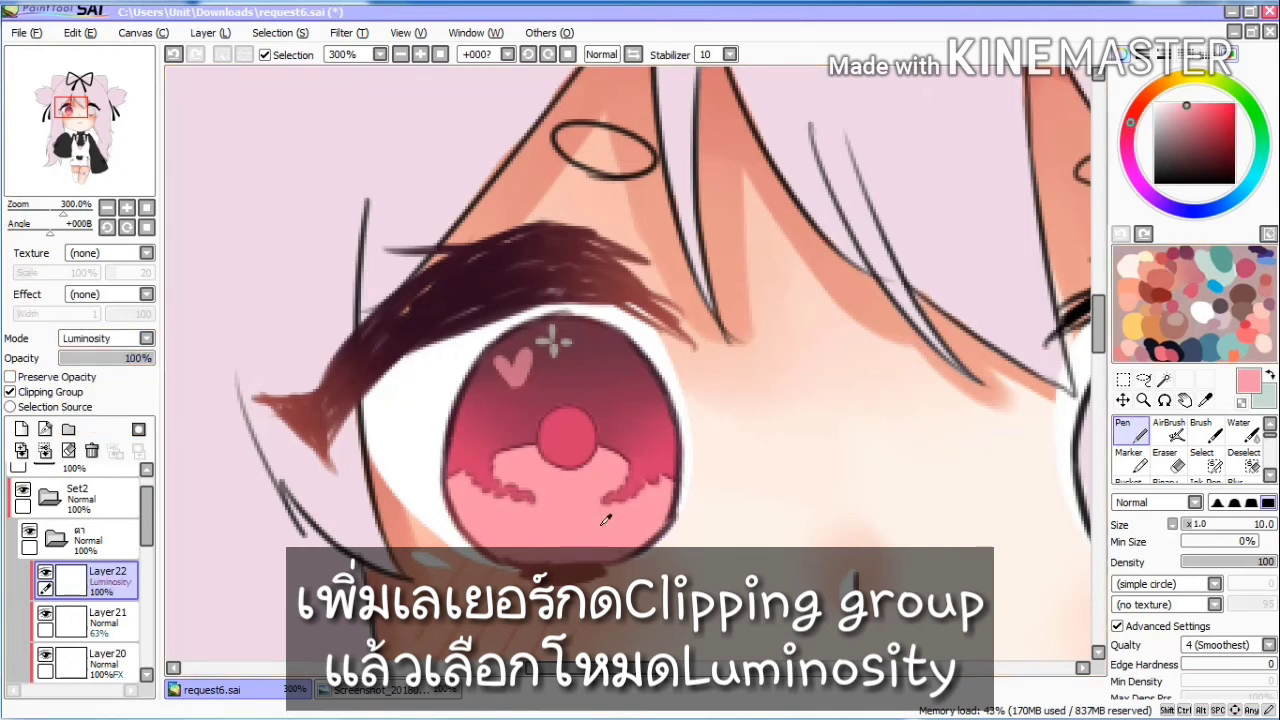
left_click(1198, 101)
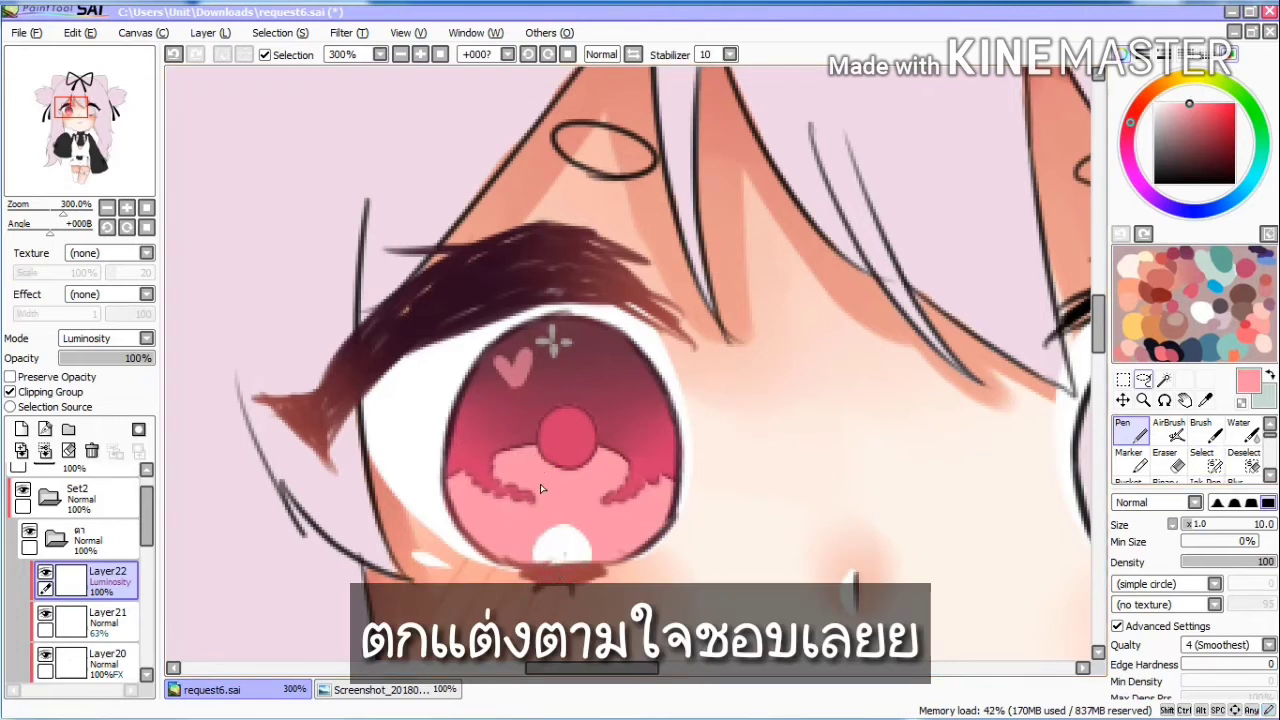
mouse_move(633, 409)
left_mouse_down()
mouse_move(655, 400)
mouse_move(655, 422)
mouse_move(640, 418)
left_mouse_up()
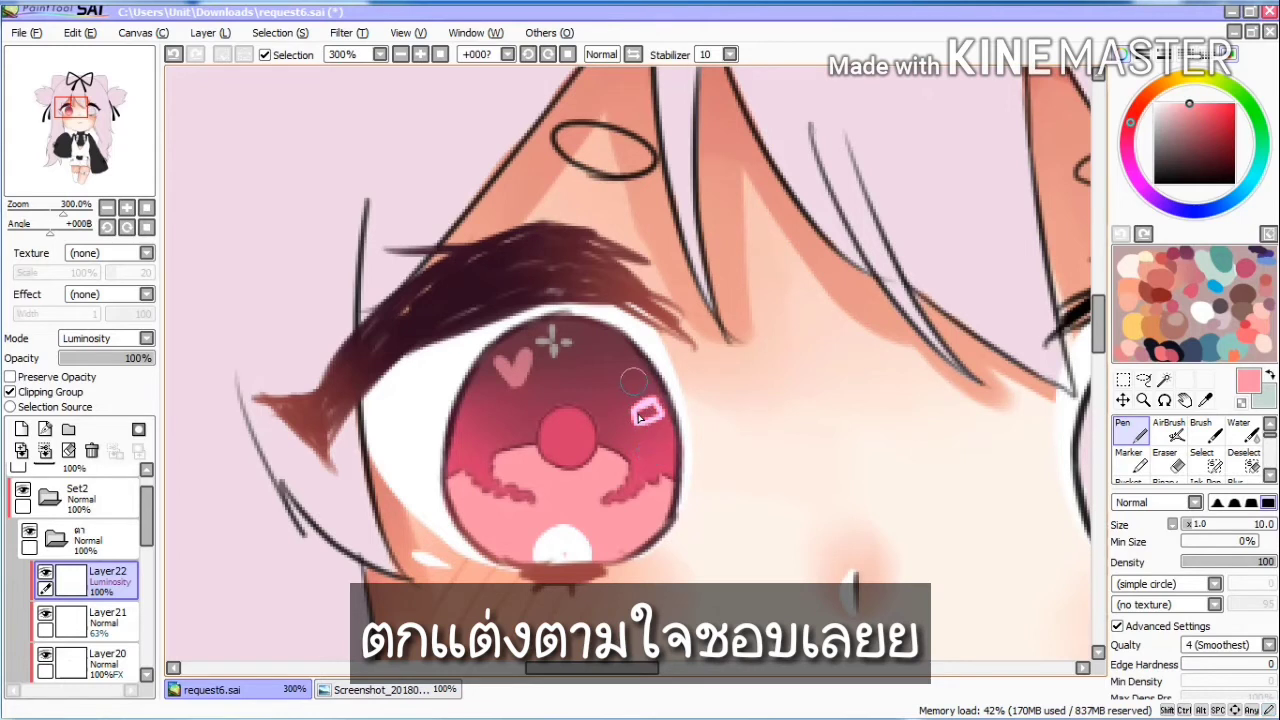
key("ctrl+z")
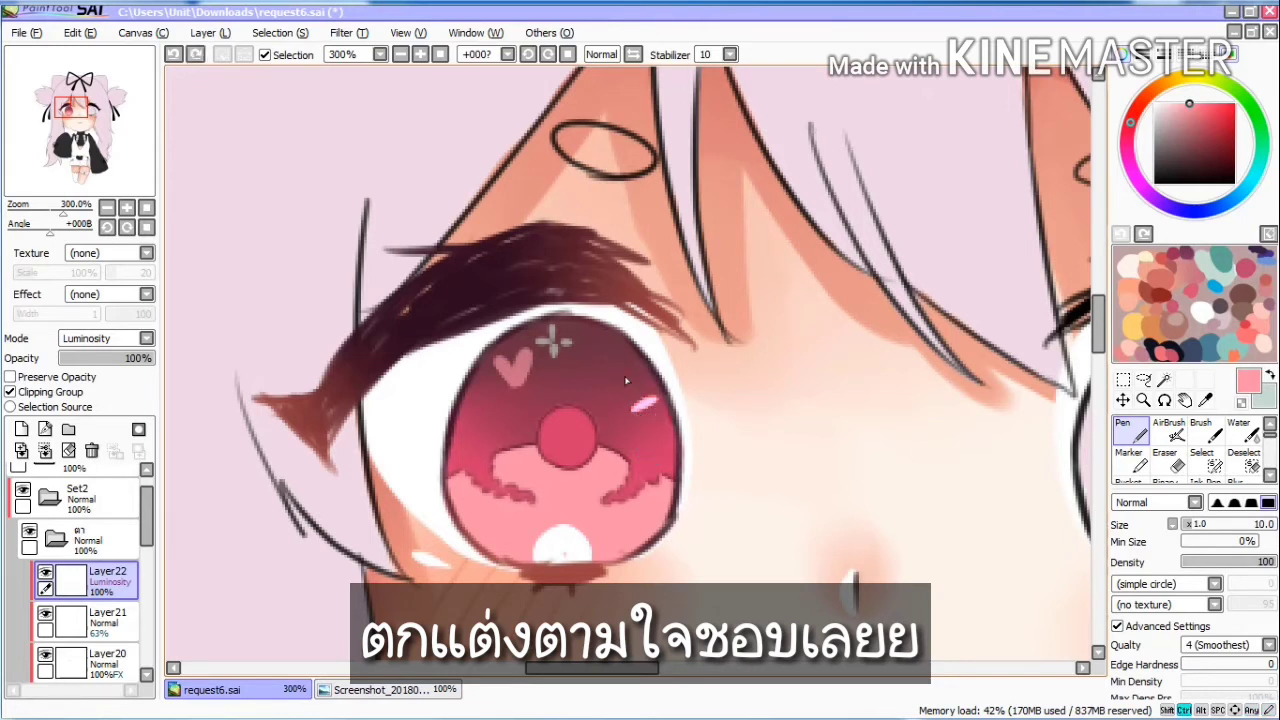
key("ctrl+z")
Step: Draw small outlined four-sided highlights on both sides of the iris and a round highlight inside the pupil
mouse_move(668, 426)
left_mouse_down()
mouse_move(640, 414)
mouse_move(628, 383)
left_mouse_up()
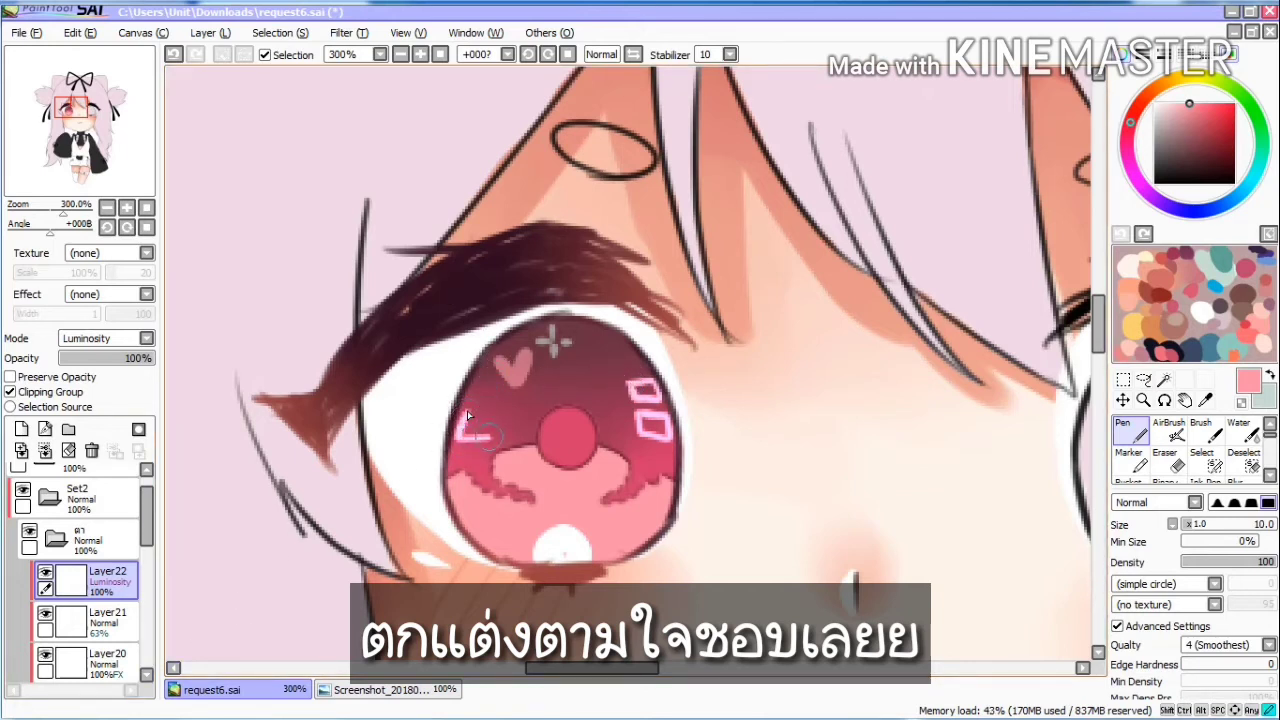
mouse_move(467, 410)
left_mouse_down()
mouse_move(482, 409)
mouse_move(492, 432)
left_mouse_up()
mouse_move(565, 425)
left_mouse_down()
mouse_move(552, 436)
mouse_move(572, 428)
mouse_move(566, 444)
left_mouse_up()
key("ctrl+z")
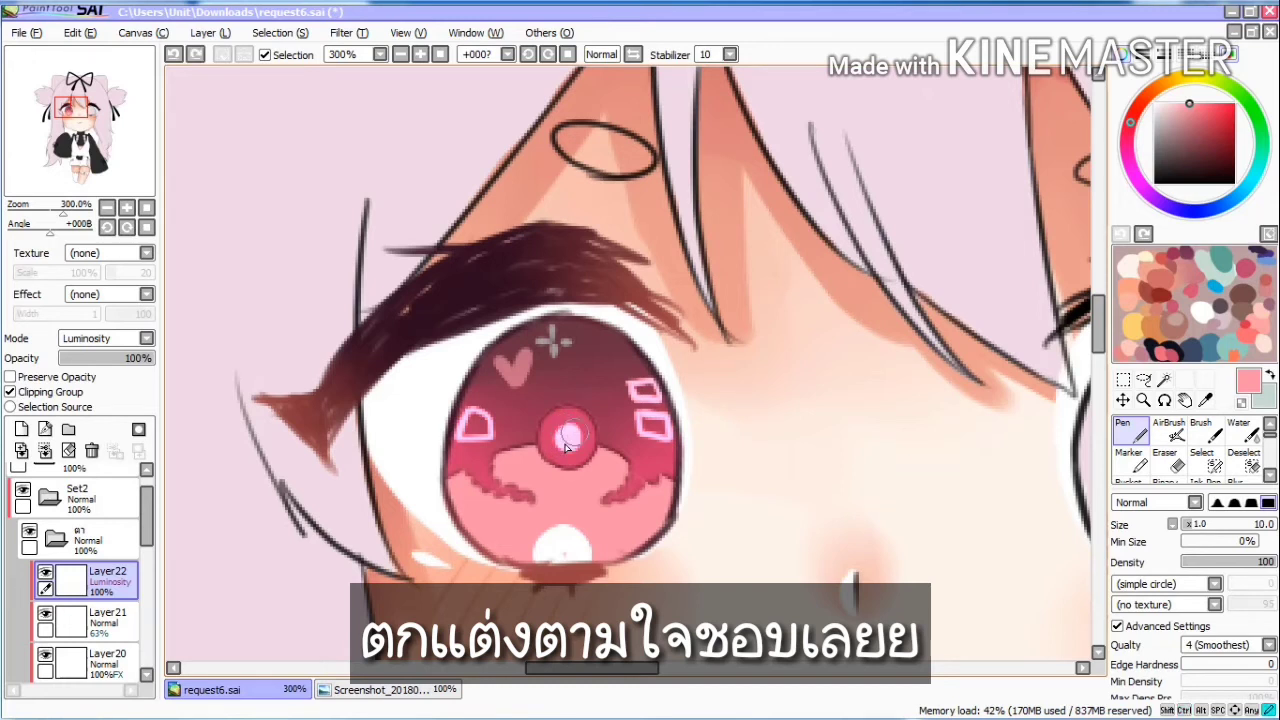
key("ctrl+z")
Step: Blend the round highlight at the bottom of the iris into a soft glow with the Water tool at size 20
left_click(1240, 432)
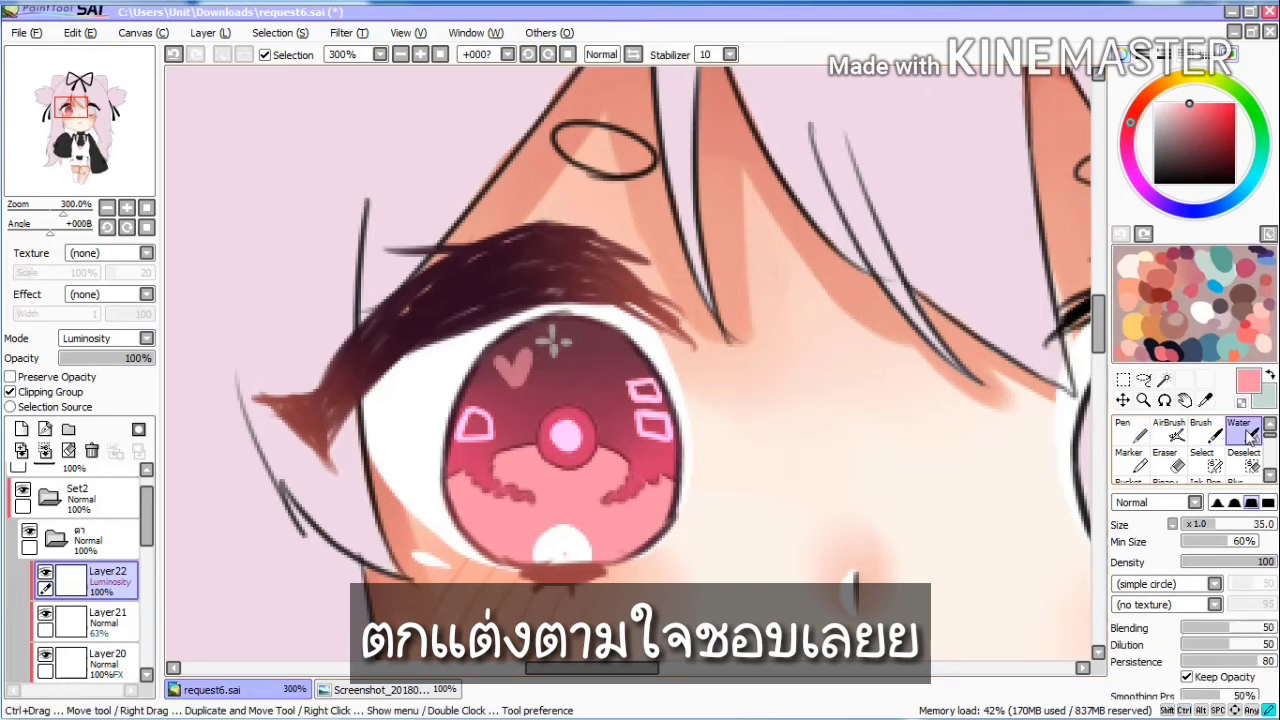
key("bracketleft")
mouse_move(538, 530)
left_mouse_down()
mouse_move(574, 521)
mouse_move(524, 563)
mouse_move(602, 556)
left_mouse_up()
mouse_move(538, 545)
left_mouse_down()
mouse_move(594, 566)
mouse_move(530, 561)
mouse_move(584, 546)
mouse_move(552, 529)
mouse_move(558, 514)
mouse_move(580, 545)
mouse_move(520, 551)
mouse_move(590, 506)
mouse_move(585, 554)
mouse_move(561, 527)
left_mouse_up()
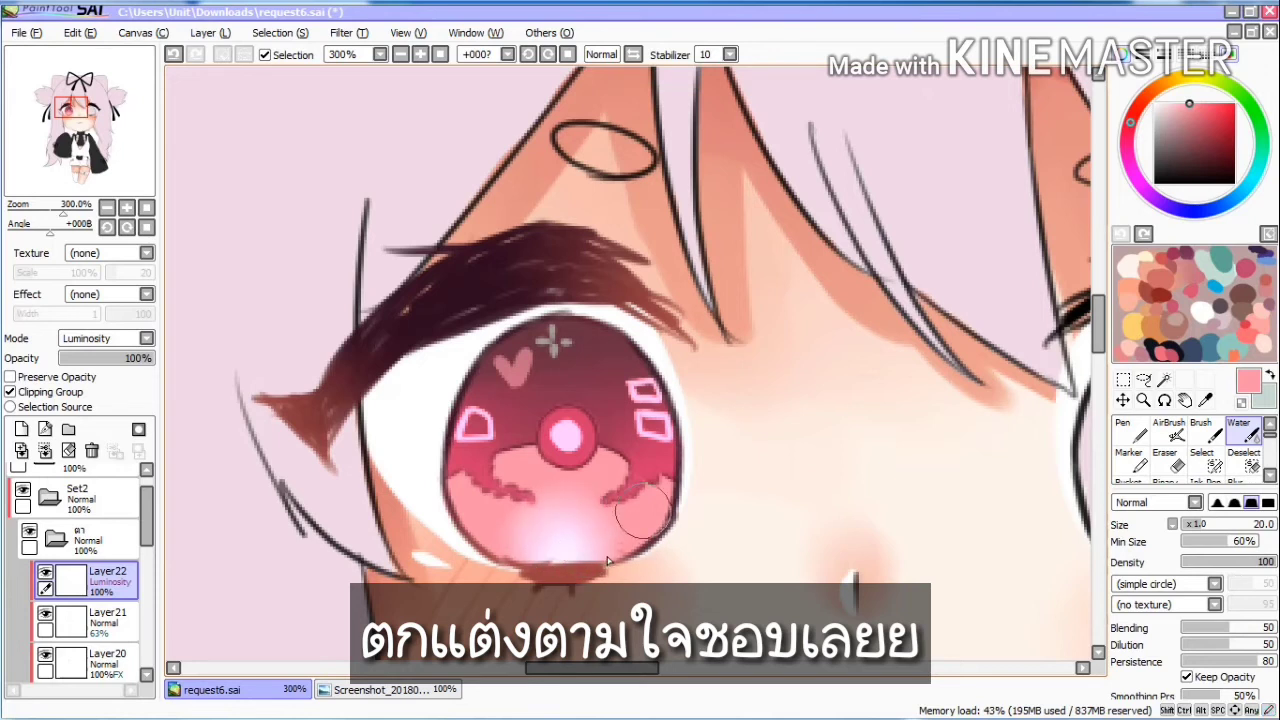
left_click(1211, 436)
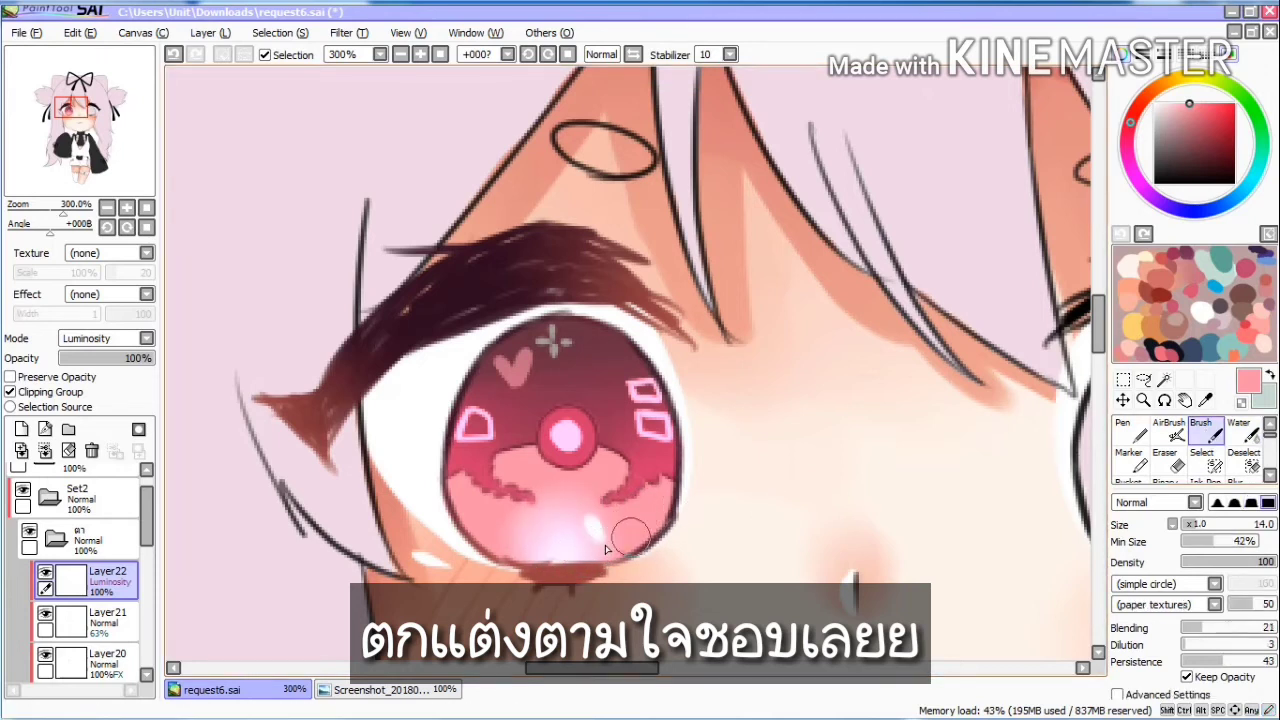
left_click(1130, 437)
mouse_move(610, 516)
left_mouse_down()
mouse_move(630, 542)
mouse_move(624, 504)
mouse_move(644, 538)
mouse_move(631, 501)
mouse_move(642, 498)
mouse_move(645, 511)
mouse_move(613, 530)
left_mouse_up()
key("ctrl+z")
key("ctrl+z")
key("ctrl+z")
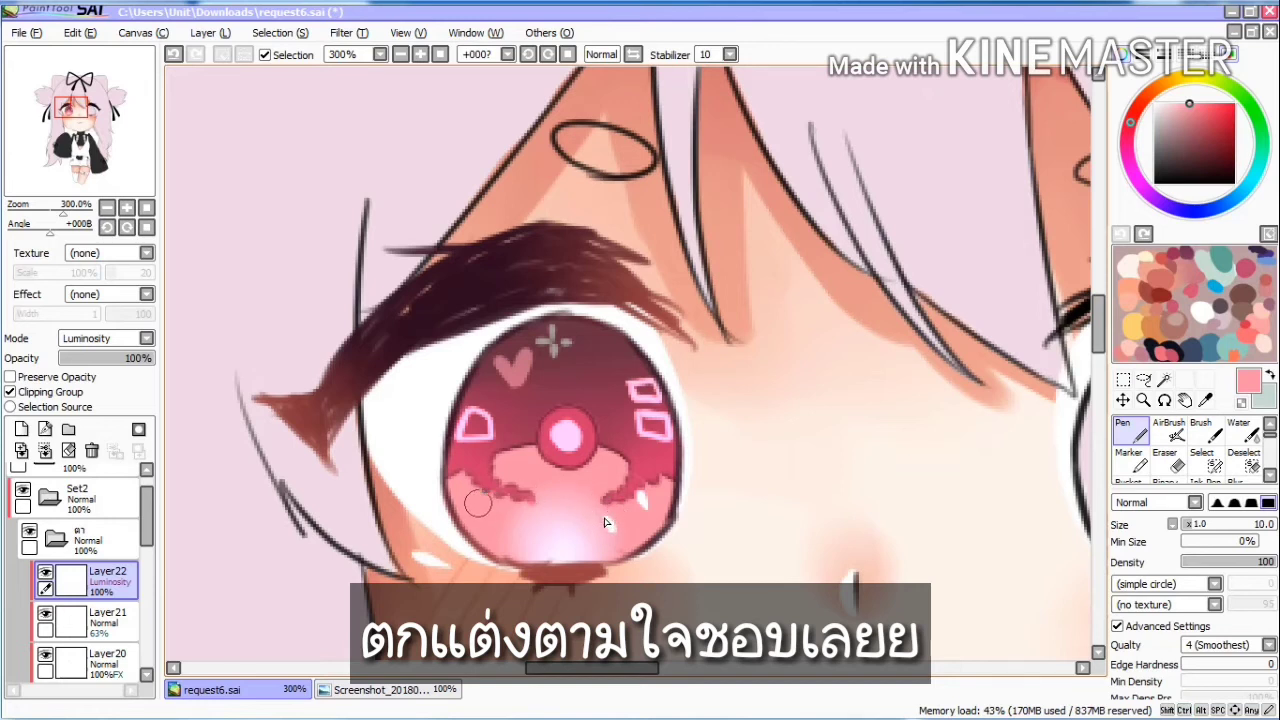
left_click_drag(479, 506, 485, 496)
Step: Choose a more saturated pink, preserve the layer's opacity while painting over the bottom glow with the Pen at size 20, and unlock it
left_click(1205, 99)
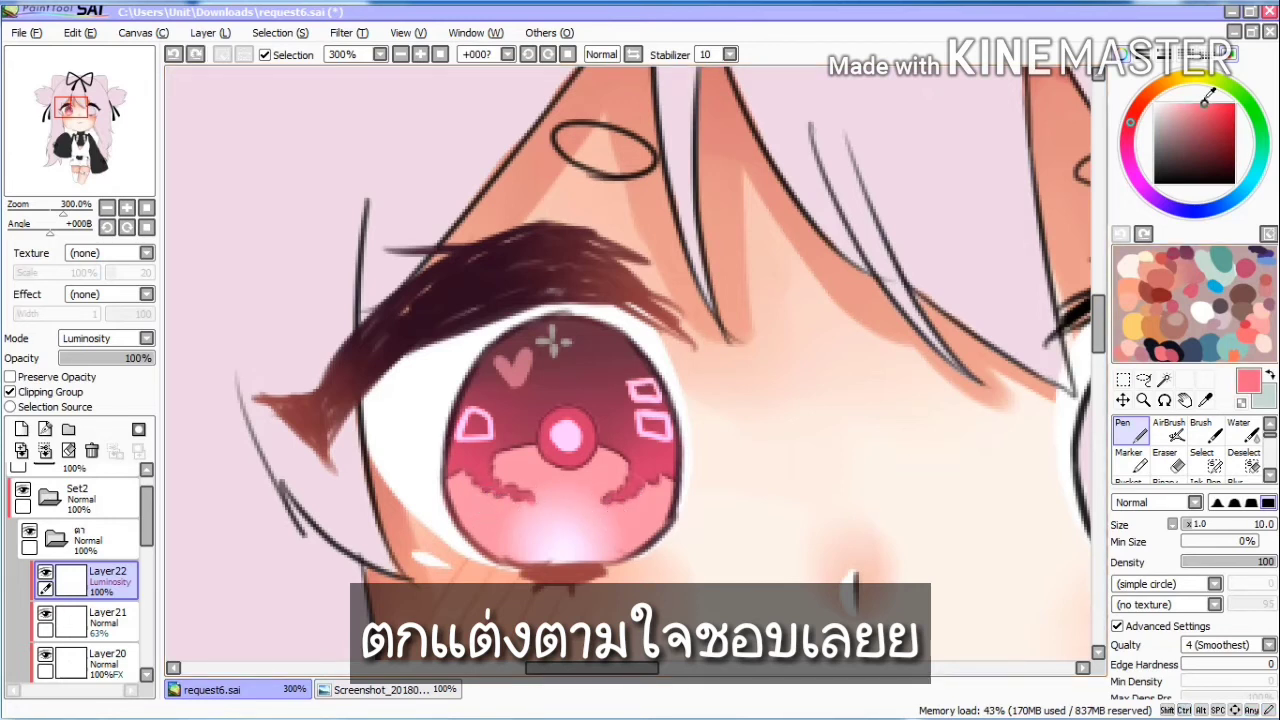
left_click(74, 378)
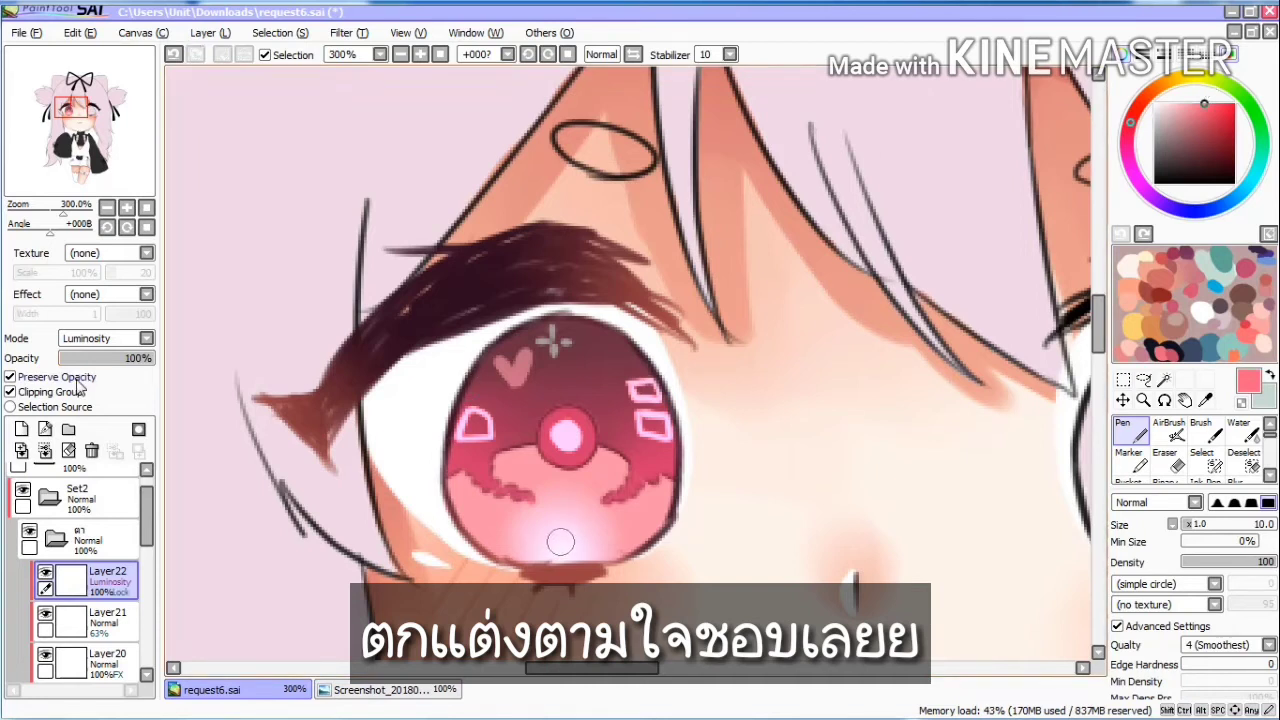
key("bracketright")
key("bracketright")
key("bracketright")
key("bracketright")
left_click_drag(580, 543, 528, 542)
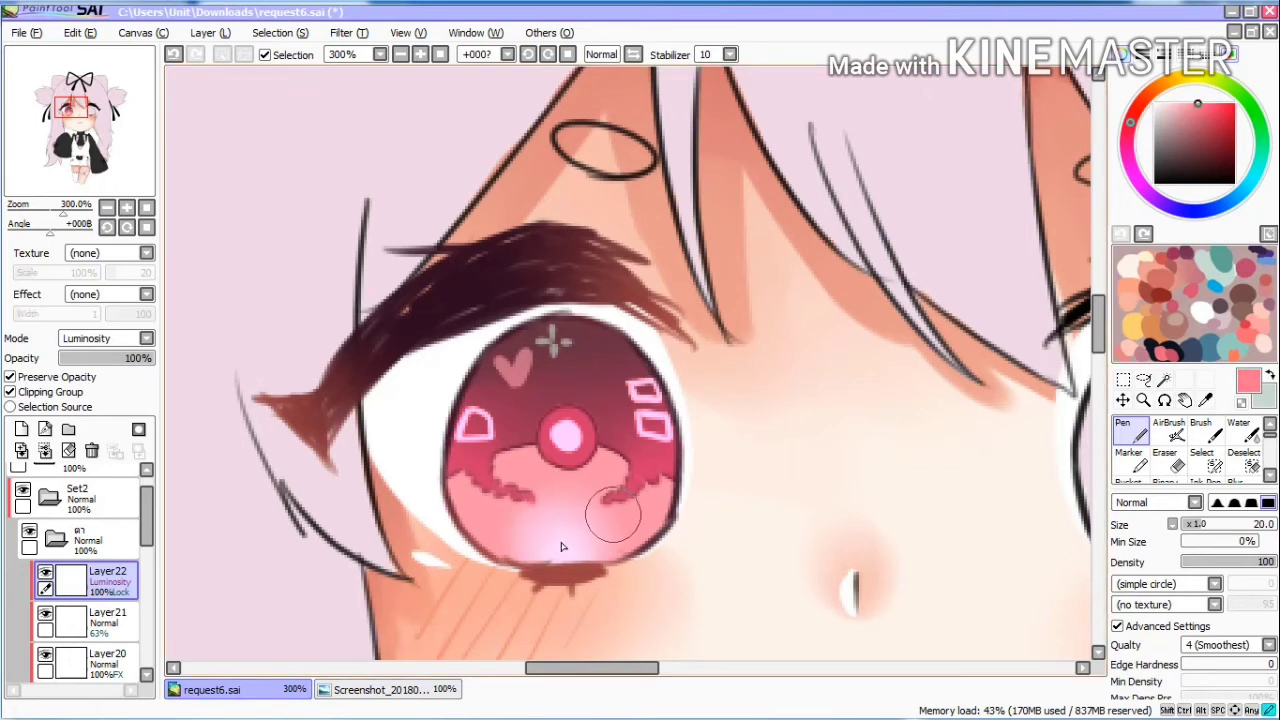
left_click(76, 372)
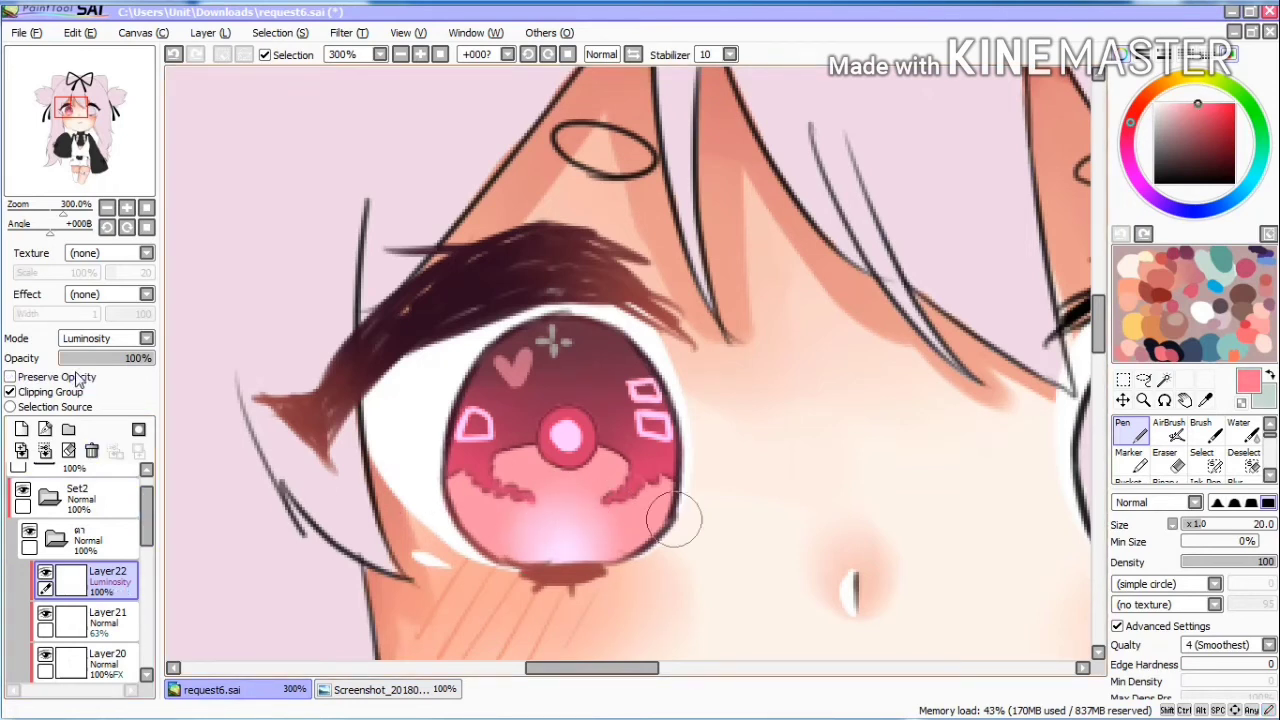
Step: Paint small teardrop highlights on both sides of the lower iris with the Pen at size 16
key("bracketleft")
mouse_move(615, 505)
left_mouse_down()
mouse_move(625, 528)
mouse_move(619, 519)
mouse_move(649, 500)
left_mouse_up()
key("ctrl+z")
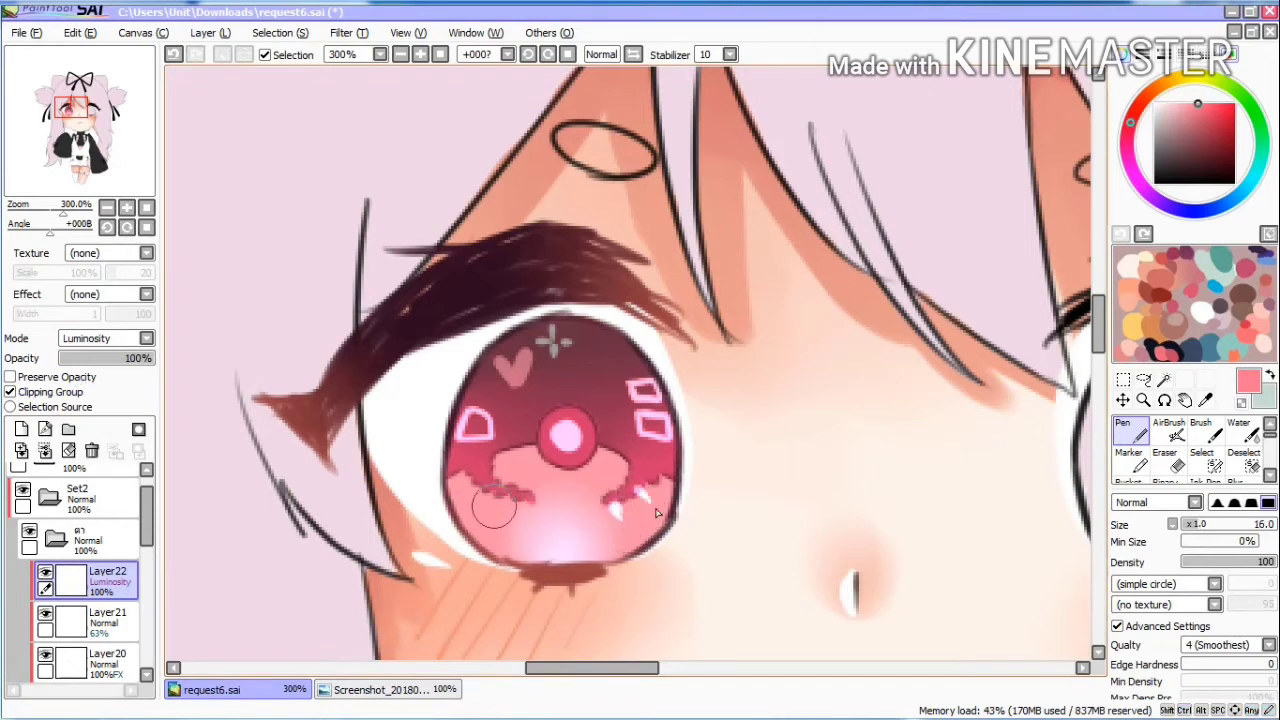
mouse_move(507, 496)
left_mouse_down()
mouse_move(494, 511)
mouse_move(479, 481)
left_mouse_up()
Step: Airbrush a soft pink glow over the pupil on the Luminosity layer, using a color sampled from the iris
left_click(1170, 430)
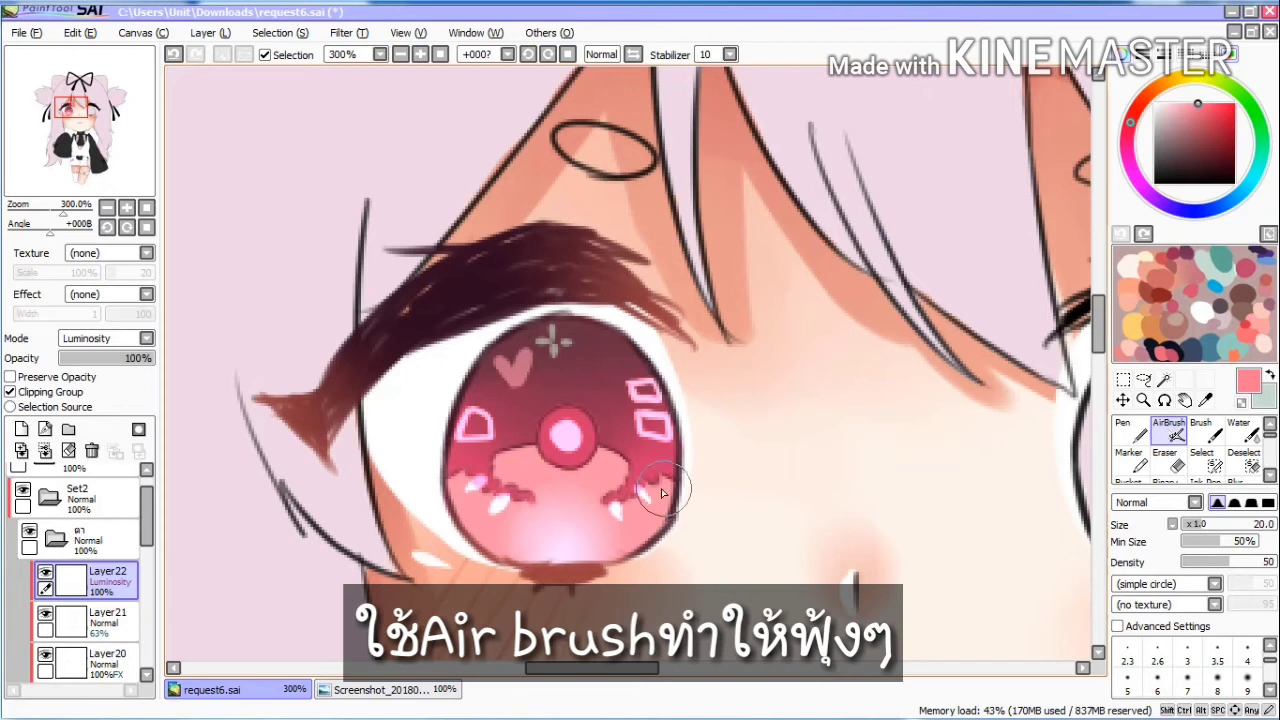
right_click(661, 483)
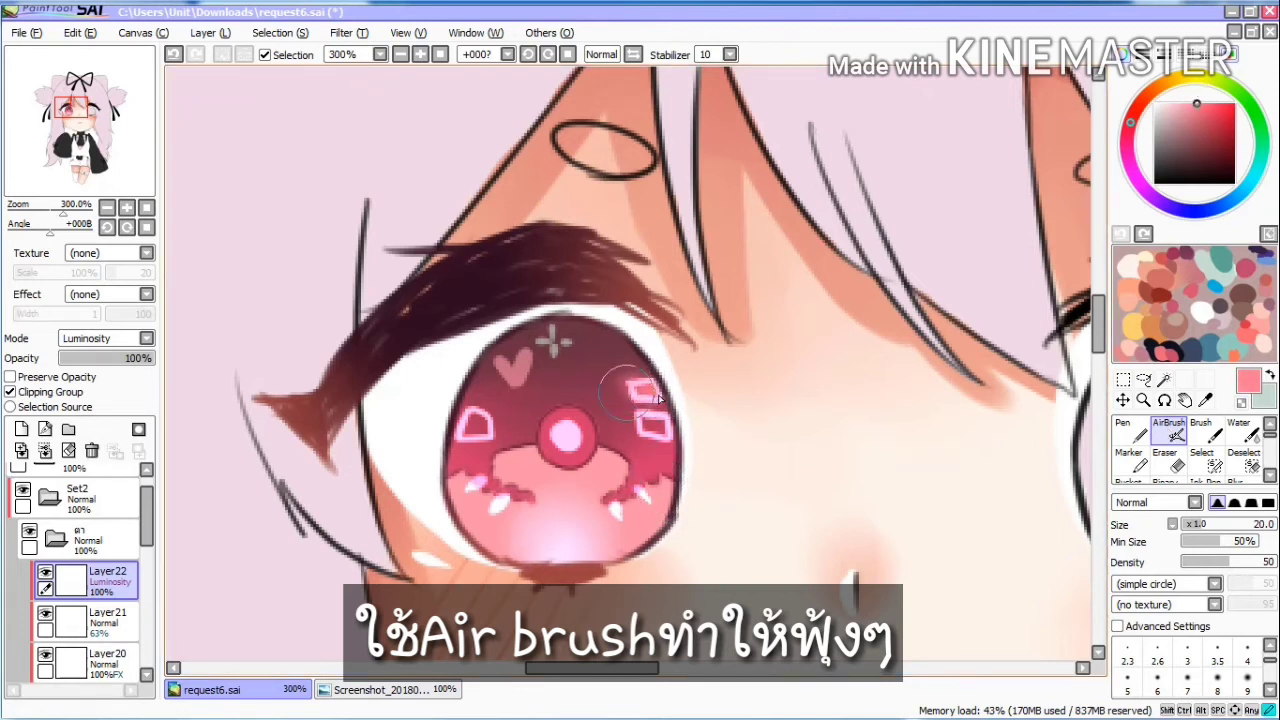
mouse_move(646, 427)
left_mouse_down()
mouse_move(597, 402)
mouse_move(577, 434)
mouse_move(579, 417)
mouse_move(670, 389)
mouse_move(647, 357)
mouse_move(637, 374)
mouse_move(662, 422)
mouse_move(627, 412)
mouse_move(556, 448)
left_mouse_up()
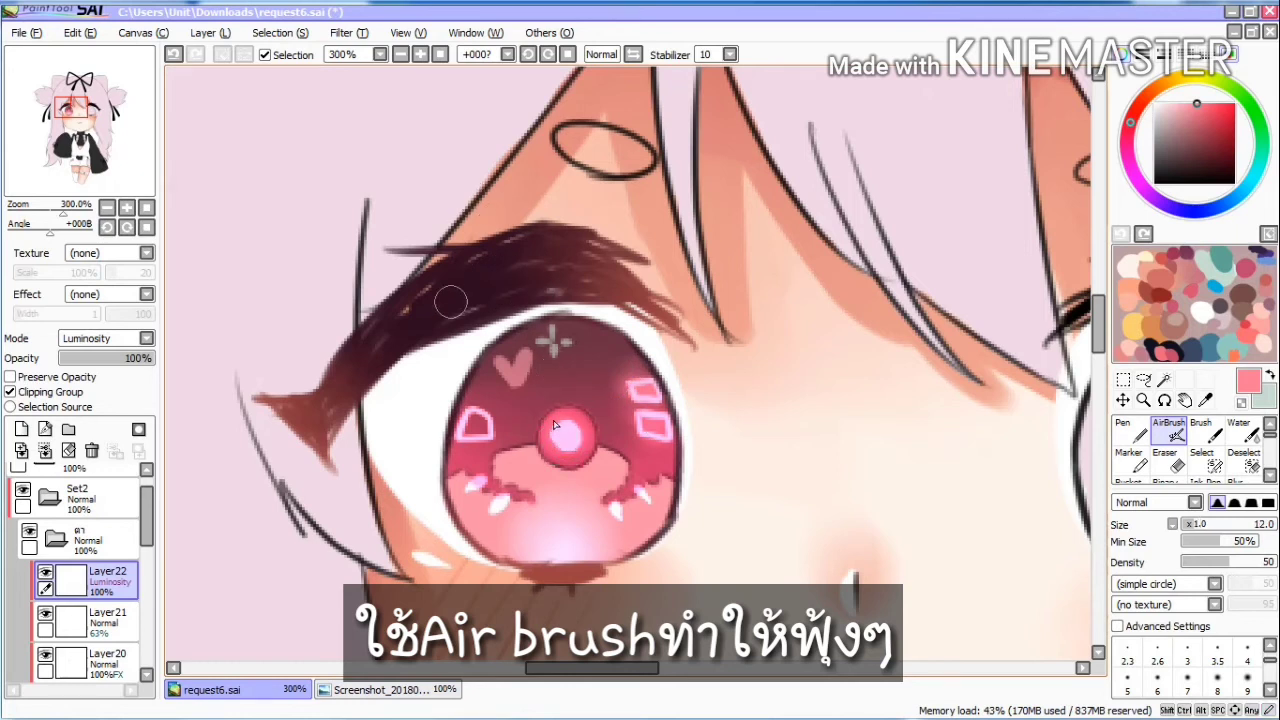
Step: Undo a trial airbrush stroke over the iris and enlarge the AirBrush to size 16
mouse_move(483, 426)
left_mouse_down()
mouse_move(470, 438)
mouse_move(491, 440)
left_mouse_up()
key("ctrl+z")
left_click(1210, 260)
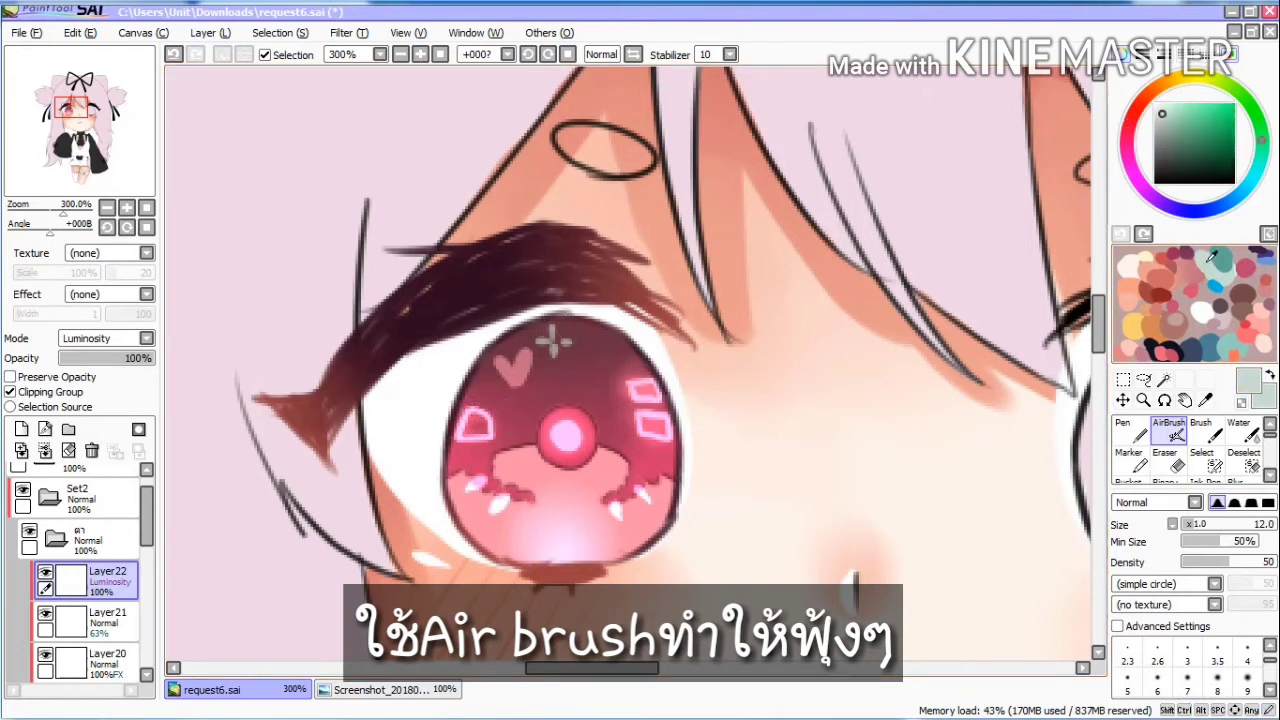
key("bracketright")
key("bracketright")
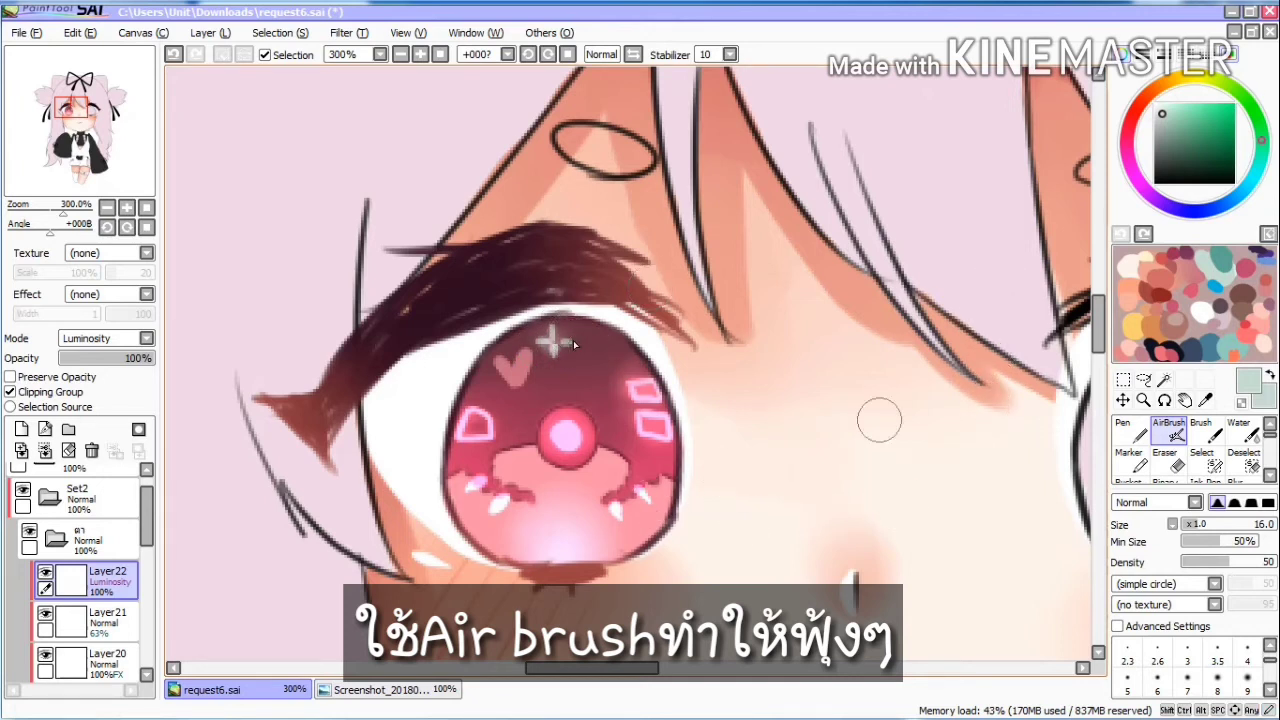
Step: Try airbrushing yellow-orange and a lighter yellow along the lower edge of the iris, undoing the strokes
right_click(1132, 325)
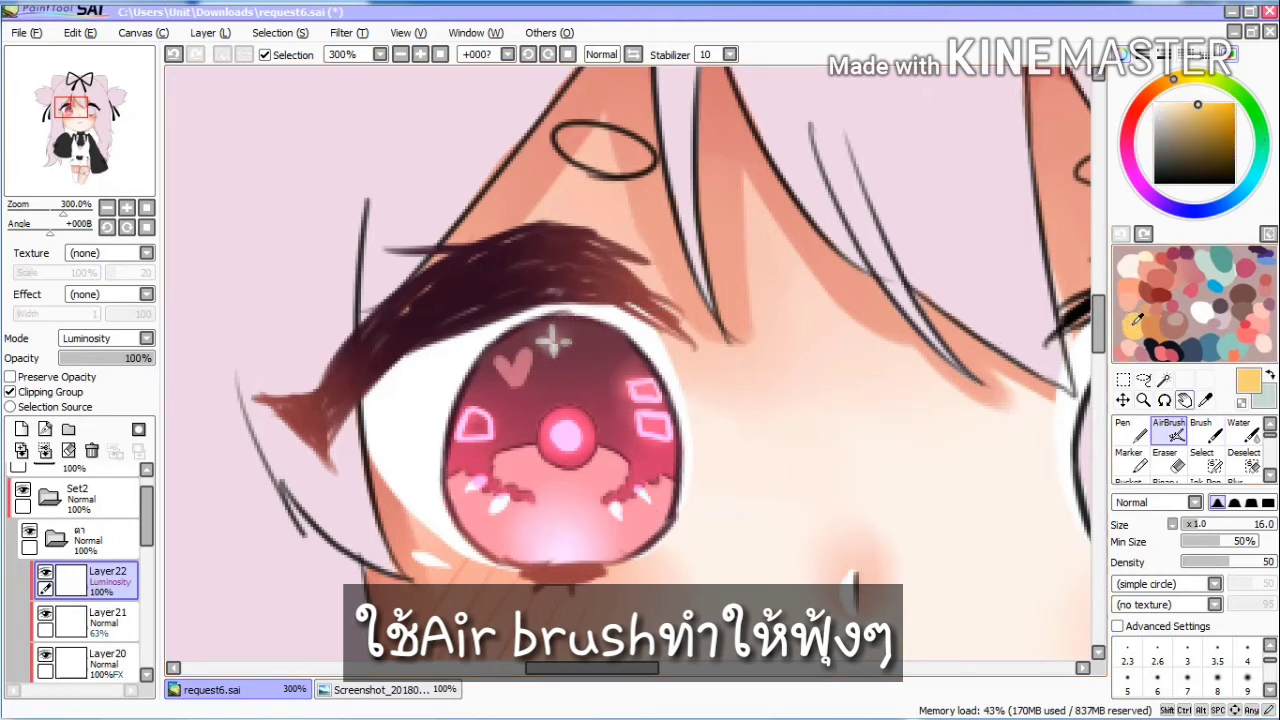
mouse_move(555, 546)
left_mouse_down()
mouse_move(597, 559)
mouse_move(659, 531)
mouse_move(629, 550)
mouse_move(552, 550)
mouse_move(655, 498)
left_mouse_up()
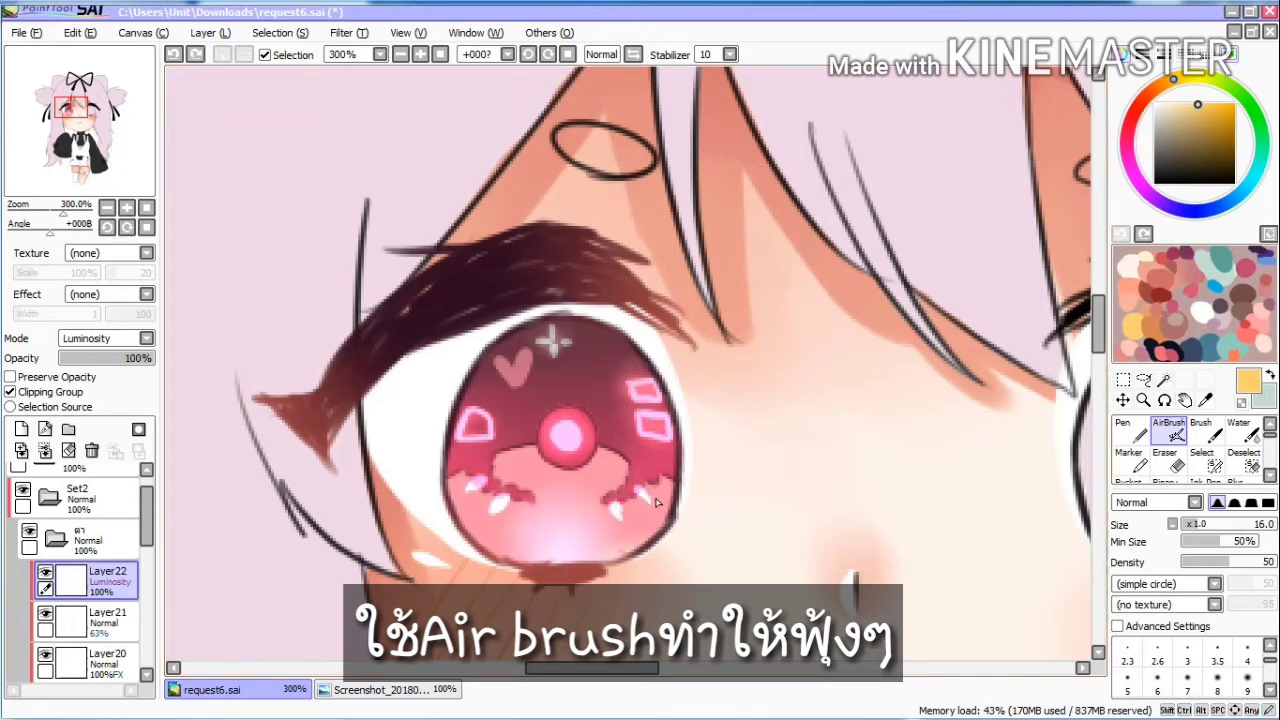
left_click(1184, 78)
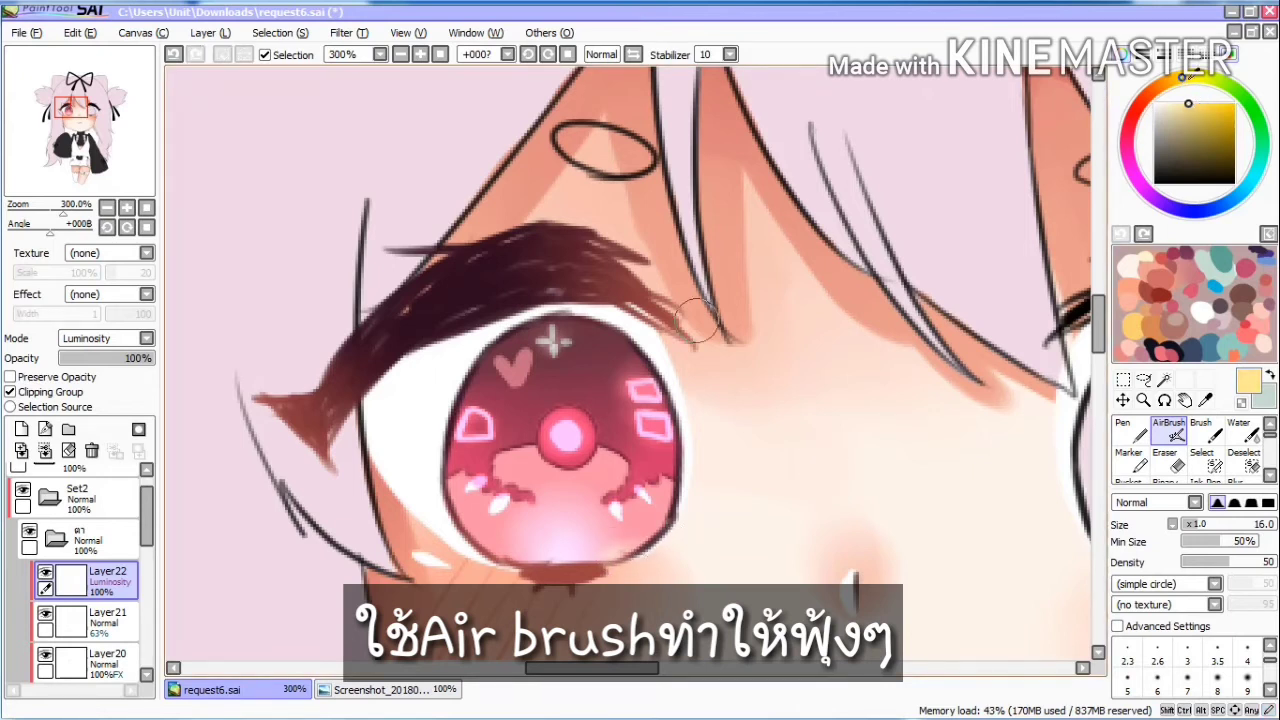
left_click_drag(622, 567, 588, 571)
key("ctrl+z")
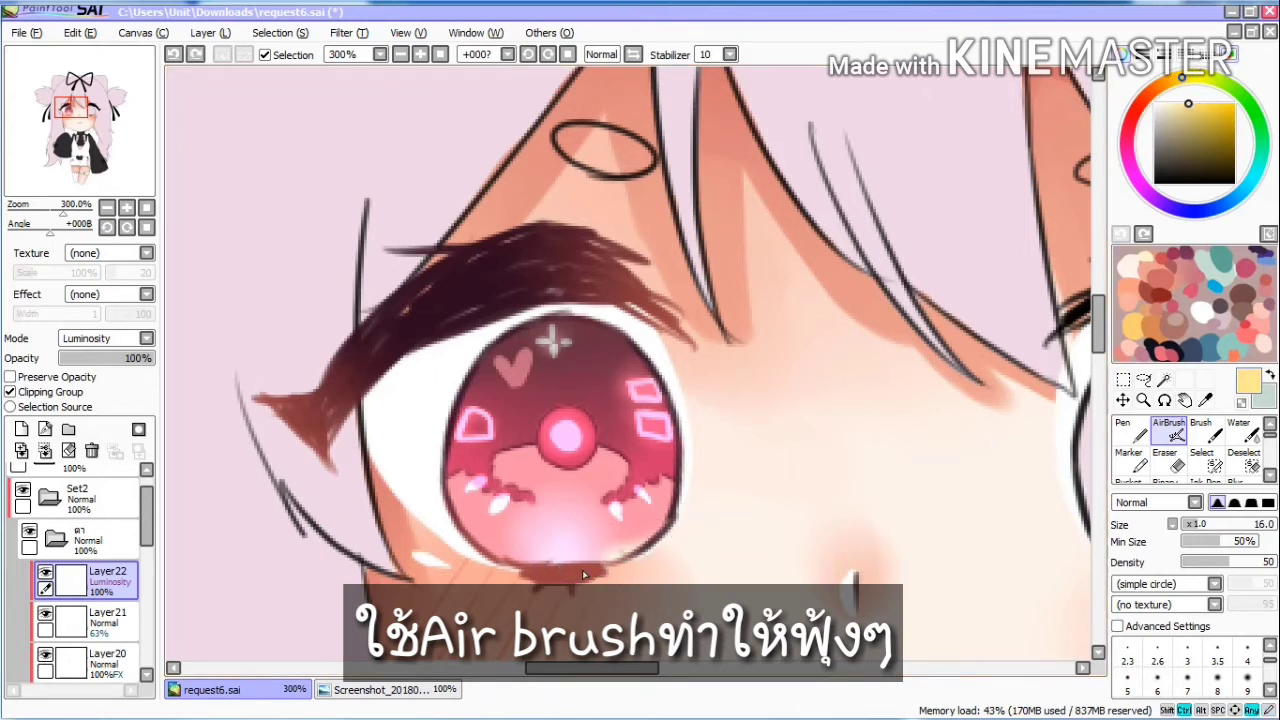
Step: Airbrush a yellow-orange glow at the bottom of the iris on the Luminosity layer, then choose the Water tool at size 20
left_click(1134, 331, "alt")
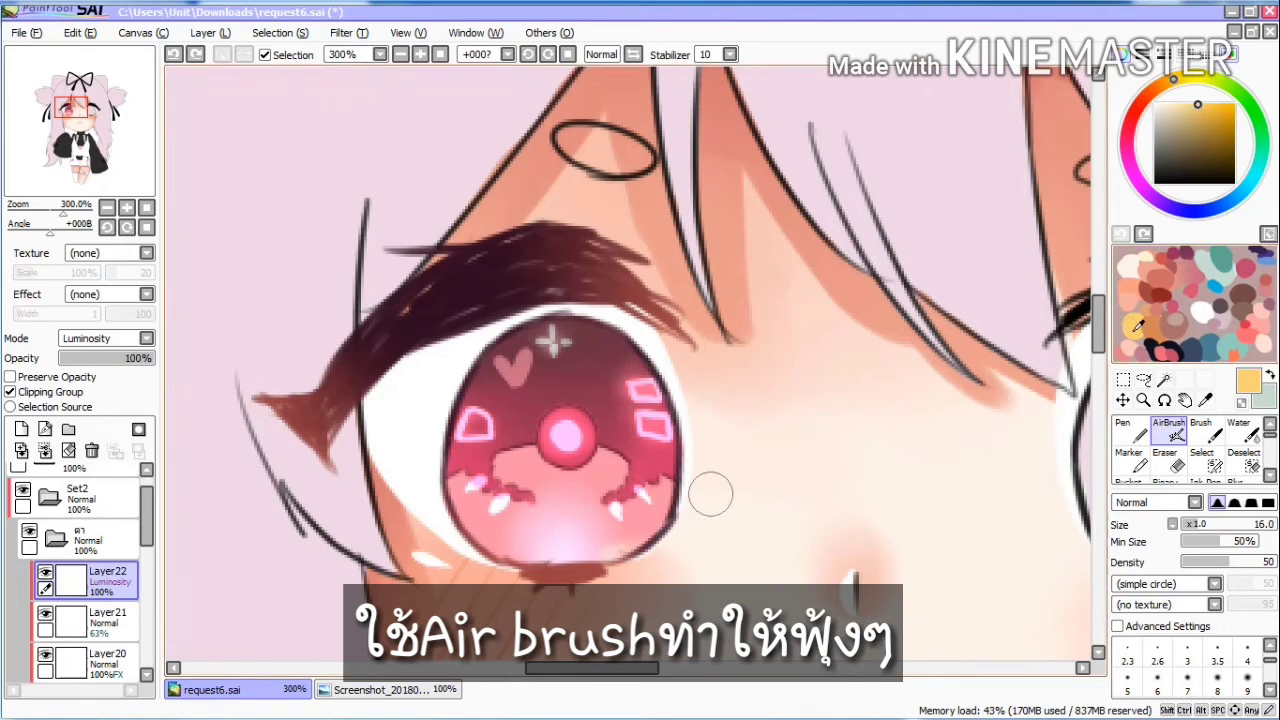
mouse_move(620, 530)
left_mouse_down()
mouse_move(565, 566)
mouse_move(586, 543)
mouse_move(487, 552)
mouse_move(578, 546)
mouse_move(588, 560)
mouse_move(547, 550)
mouse_move(577, 540)
mouse_move(584, 576)
left_mouse_up()
left_click(1240, 431)
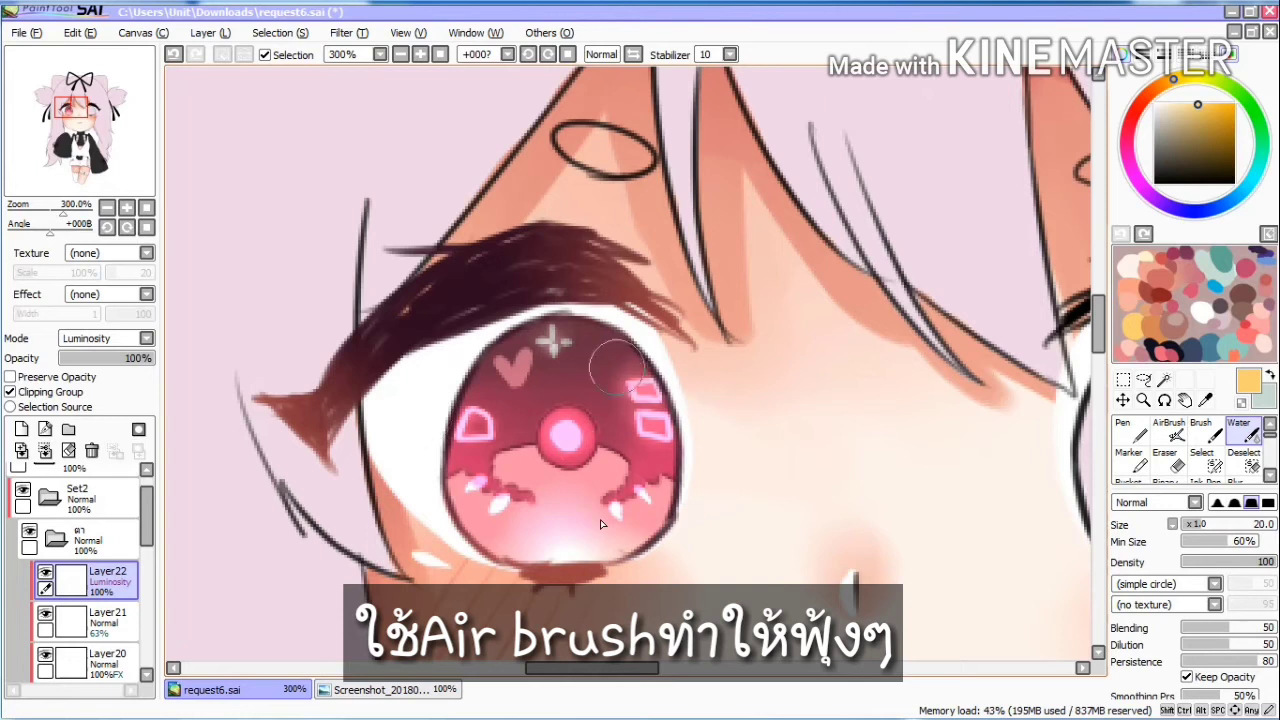
scroll(555, 412, "down", 2)
scroll(555, 415, "up", 1)
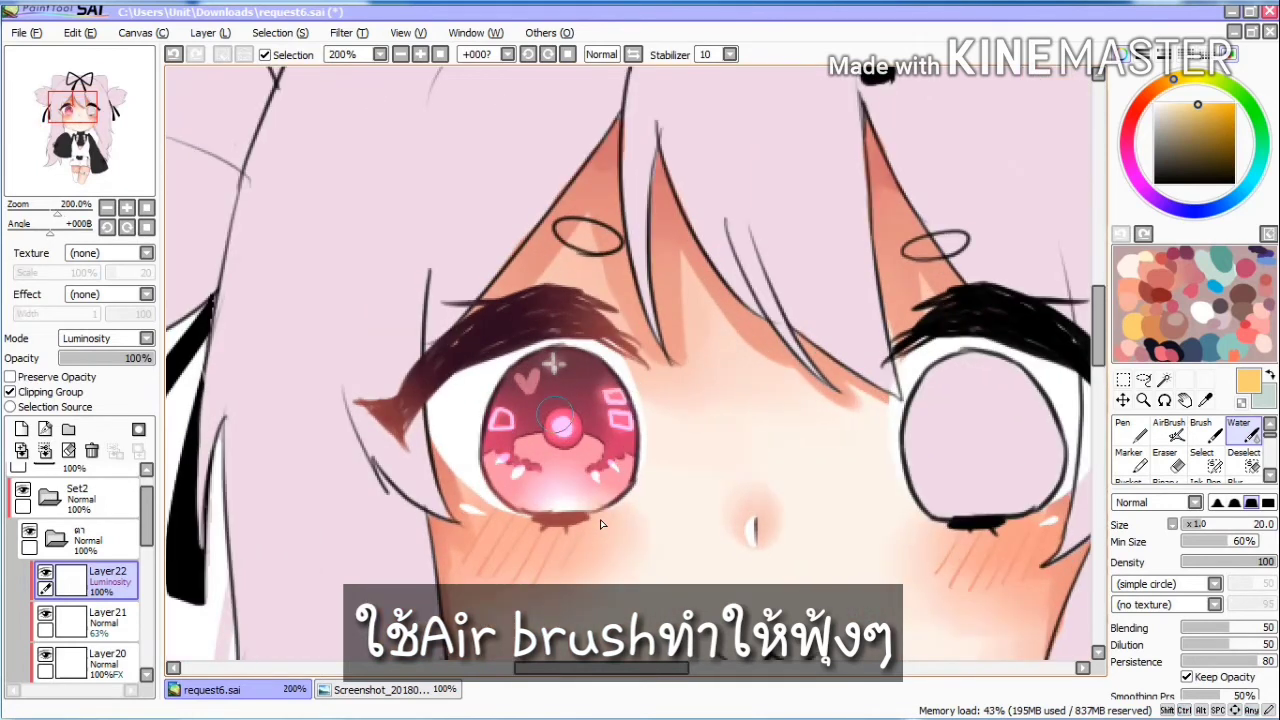
Step: Shade the upper part of the eye white with a greyish pink on Layer11, using the Brush at size 14
scroll(148, 530, "up", 1)
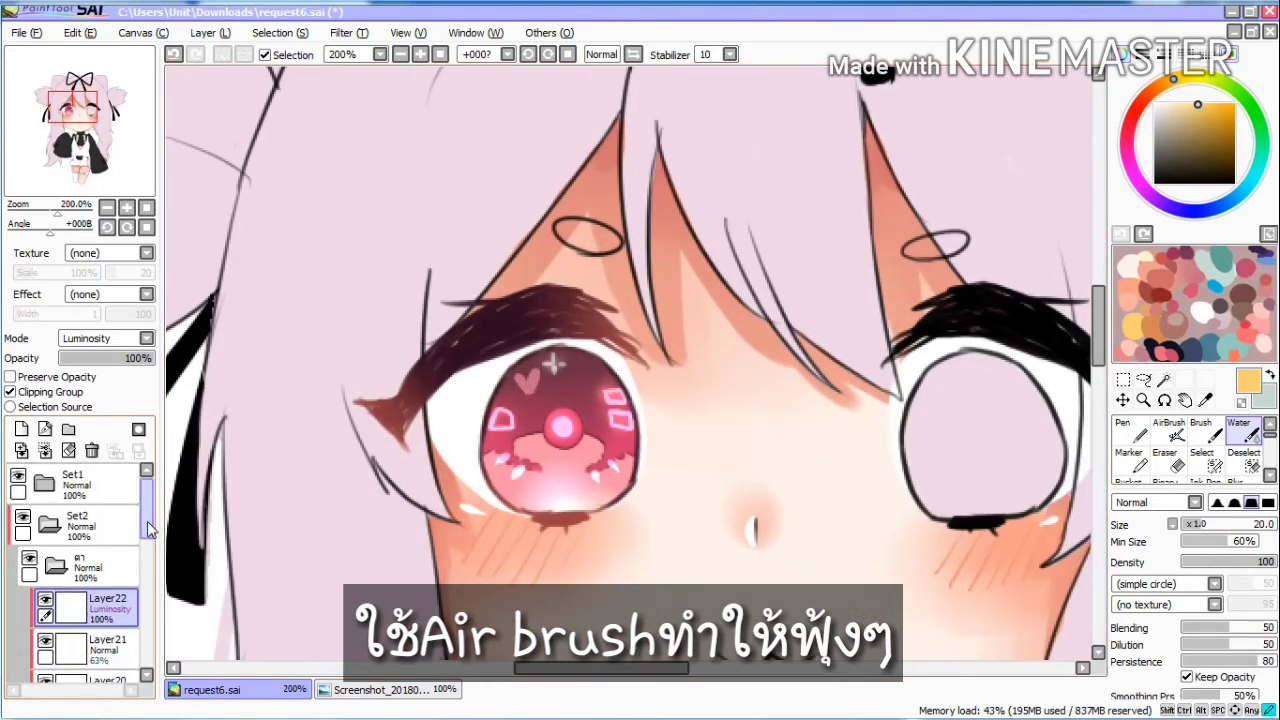
scroll(148, 530, "down", 1)
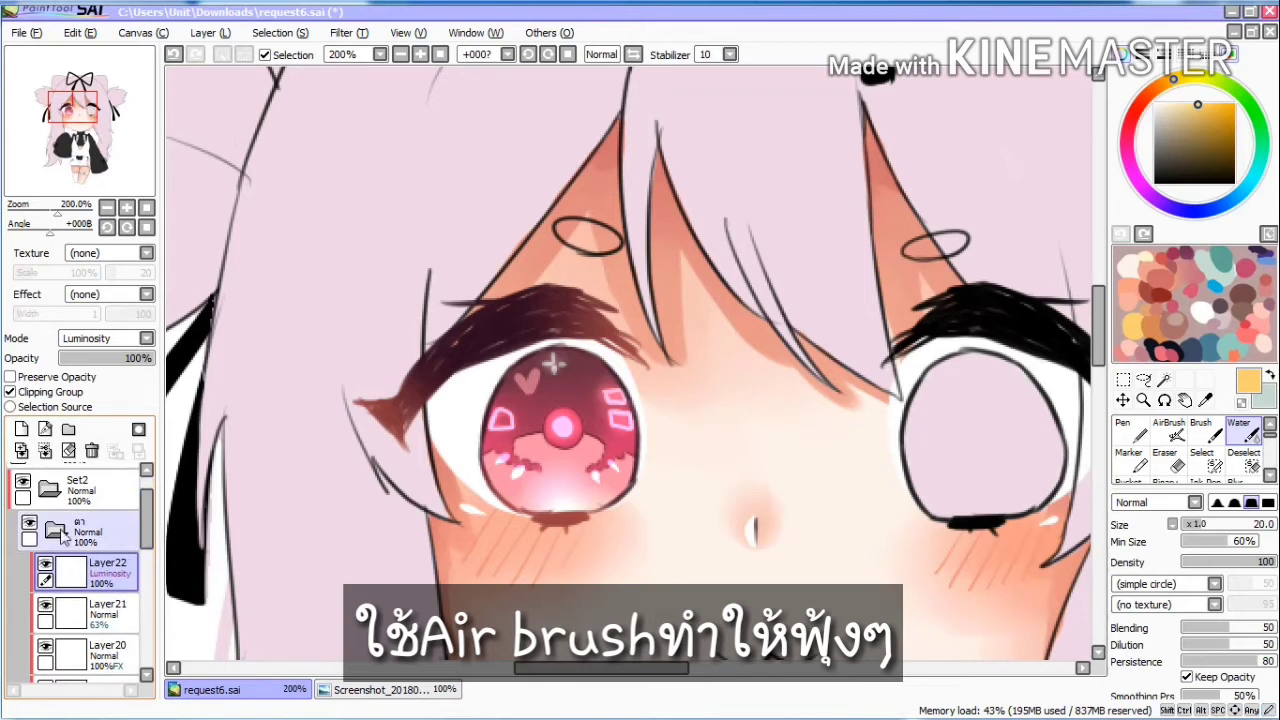
scroll(62, 535, "down", 3)
left_click(67, 627)
left_click(1224, 322)
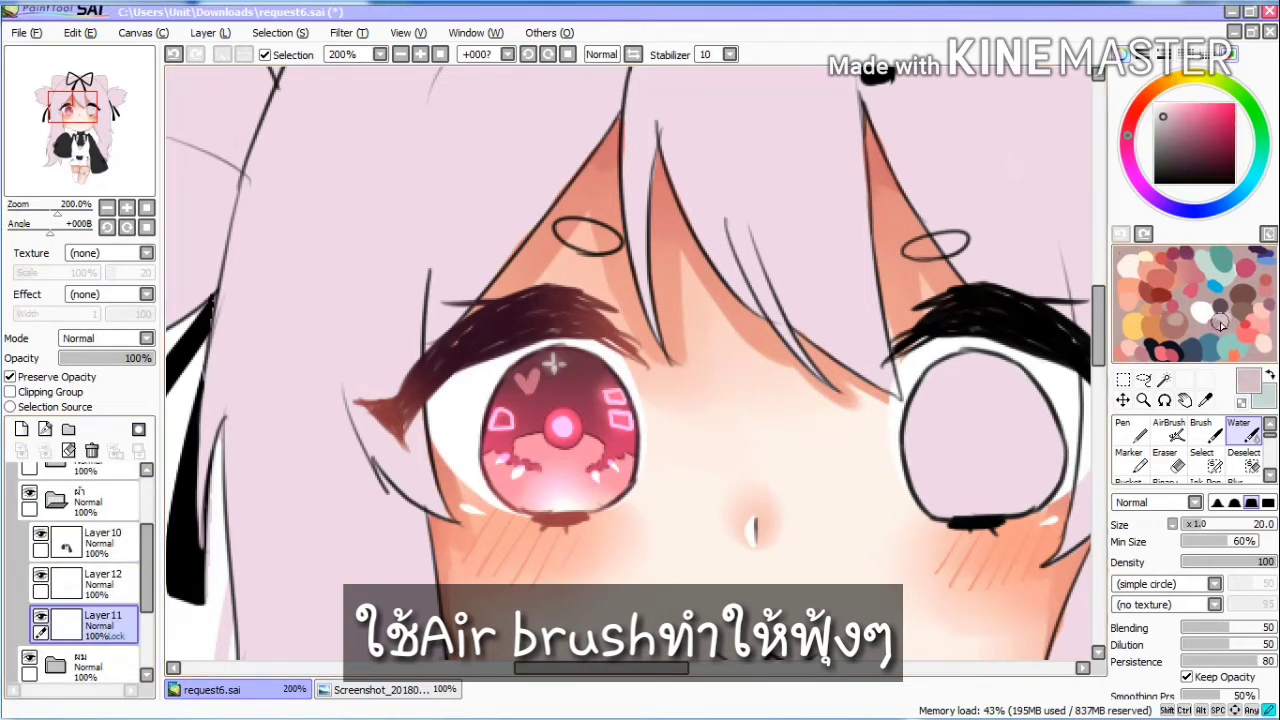
left_click(1213, 434)
mouse_move(535, 422)
left_mouse_down()
mouse_move(423, 464)
mouse_move(508, 366)
mouse_move(435, 415)
mouse_move(430, 395)
mouse_move(535, 397)
mouse_move(454, 438)
mouse_move(610, 323)
mouse_move(600, 359)
mouse_move(562, 363)
mouse_move(648, 424)
mouse_move(653, 406)
mouse_move(632, 410)
mouse_move(673, 416)
mouse_move(637, 415)
mouse_move(581, 332)
mouse_move(606, 359)
mouse_move(450, 384)
mouse_move(531, 347)
mouse_move(454, 424)
left_mouse_up()
key("ctrl+z")
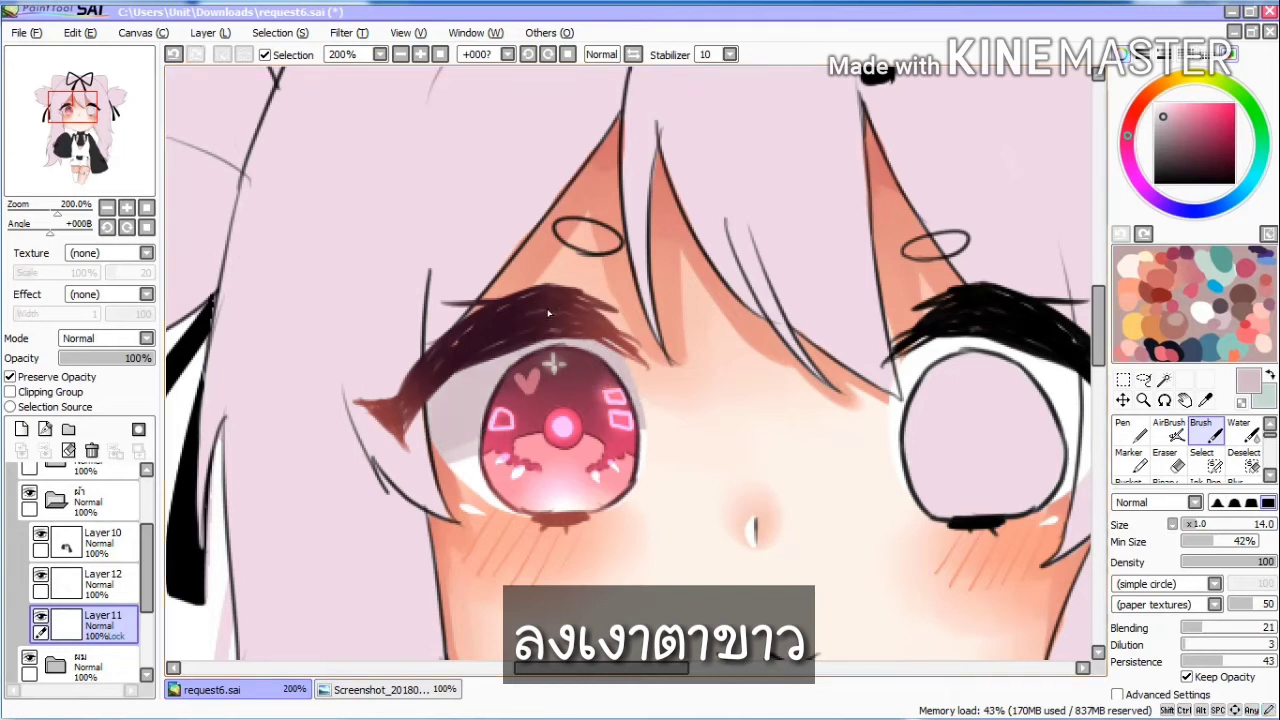
Step: Deepen the eye-white shadow under the upper lashes with dark grey-brown and blend it with the Water tool at size 35
right_click(1220, 301)
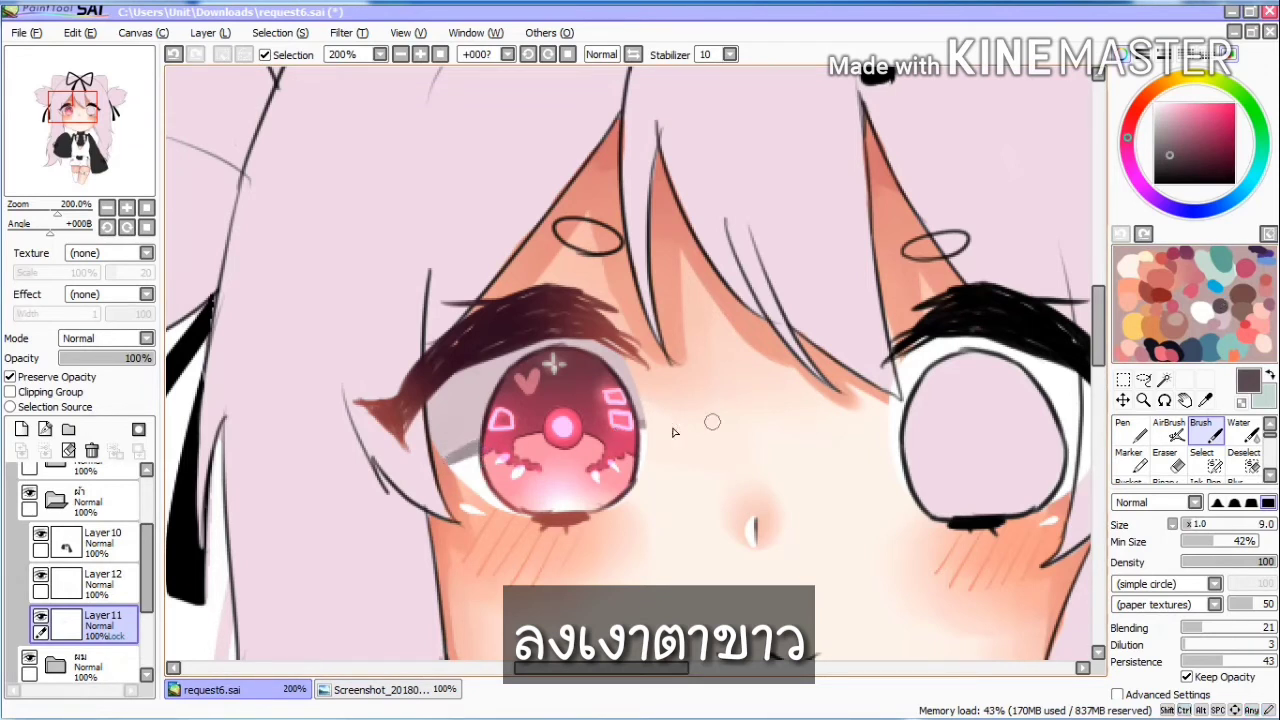
left_click(1247, 434)
mouse_move(474, 455)
left_mouse_down()
mouse_move(435, 445)
mouse_move(472, 433)
mouse_move(442, 445)
mouse_move(433, 429)
mouse_move(488, 434)
mouse_move(439, 456)
mouse_move(520, 413)
mouse_move(472, 455)
left_mouse_up()
key("ctrl+z")
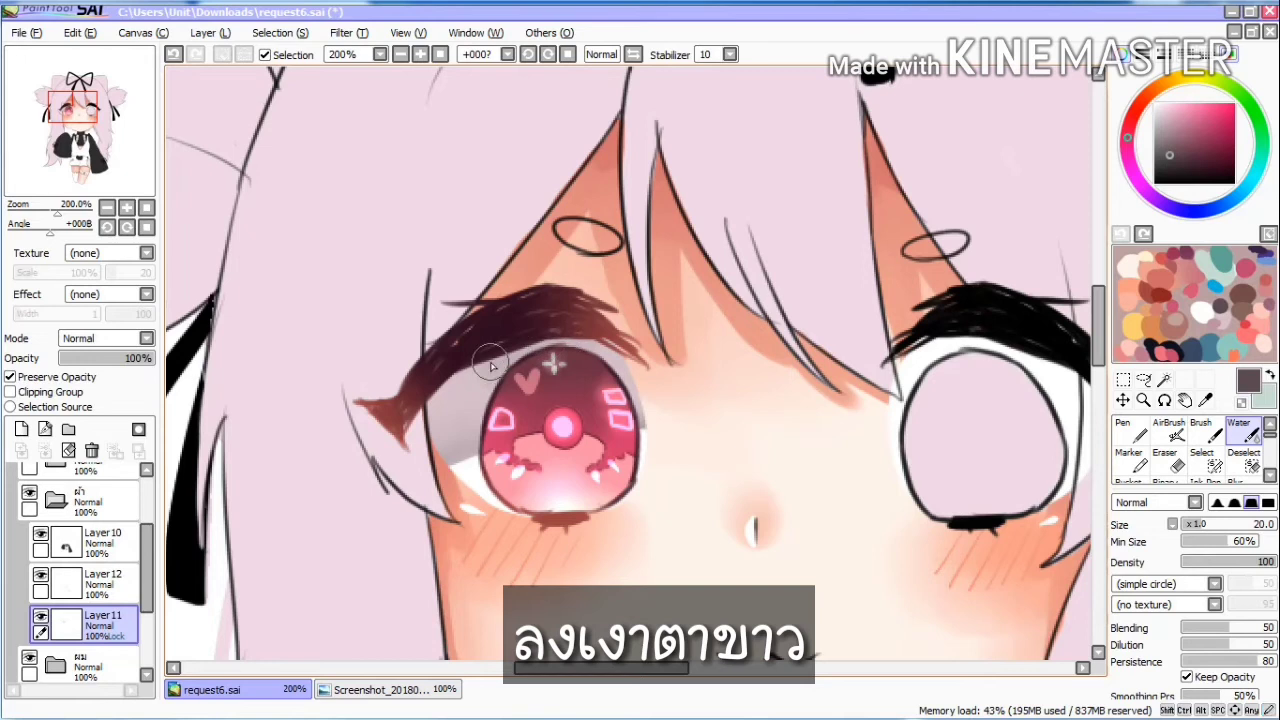
key("]")
key("]")
mouse_move(488, 364)
left_mouse_down()
mouse_move(456, 370)
mouse_move(508, 356)
left_mouse_up()
left_click_drag(434, 405, 476, 364)
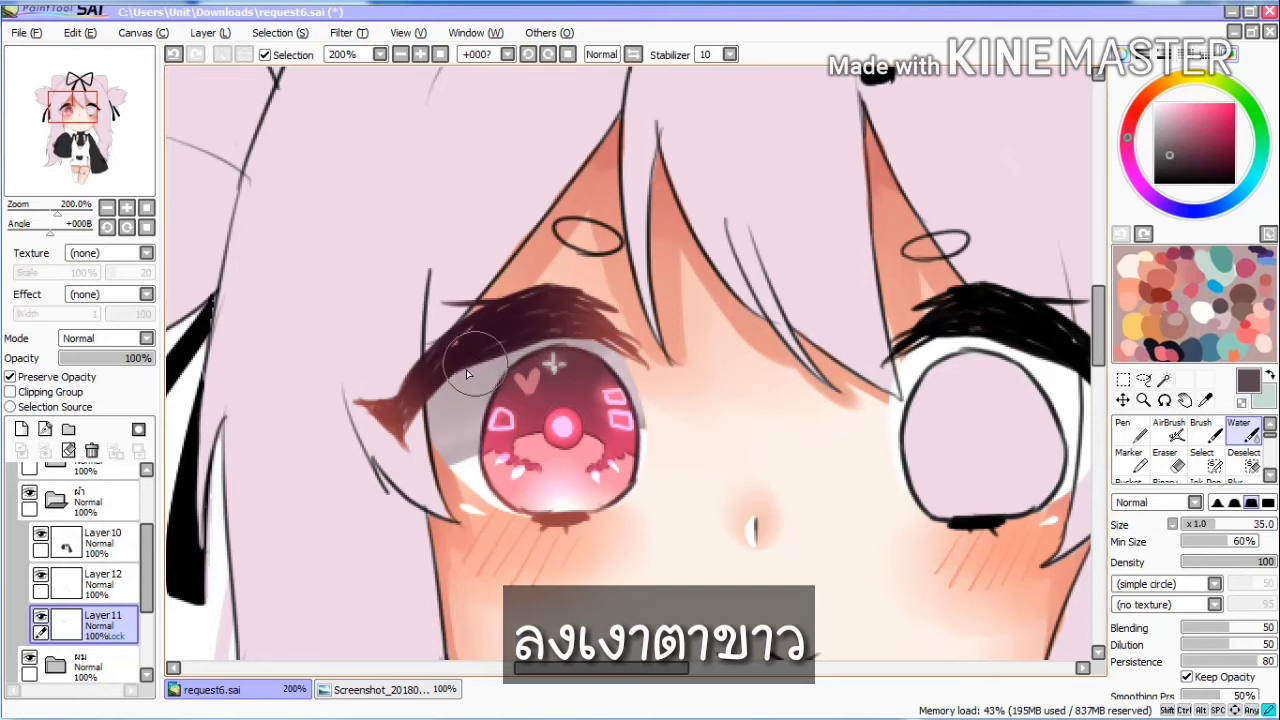
Step: Soften the eye-white shadow with greyish pink using the Water tool at size 35, and undo the last touch-up
right_click(1225, 319)
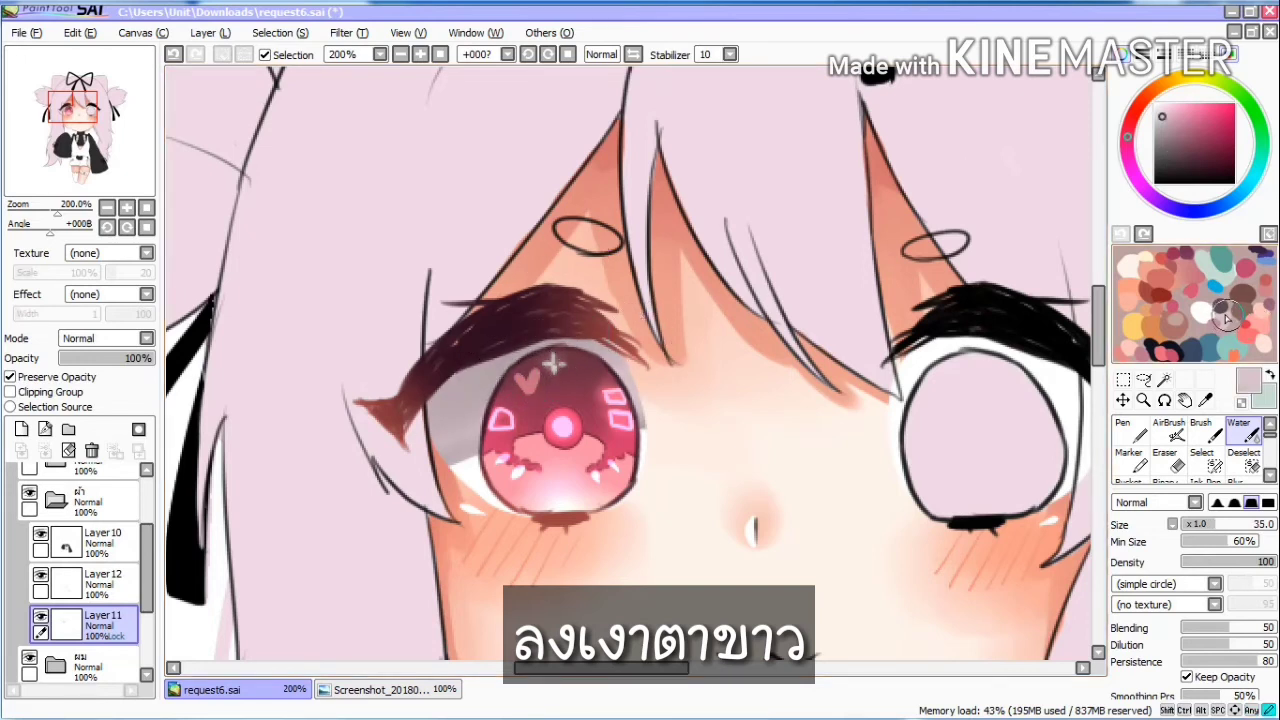
mouse_move(499, 412)
left_mouse_down()
mouse_move(564, 374)
mouse_move(460, 442)
left_mouse_up()
key("ctrl+z")
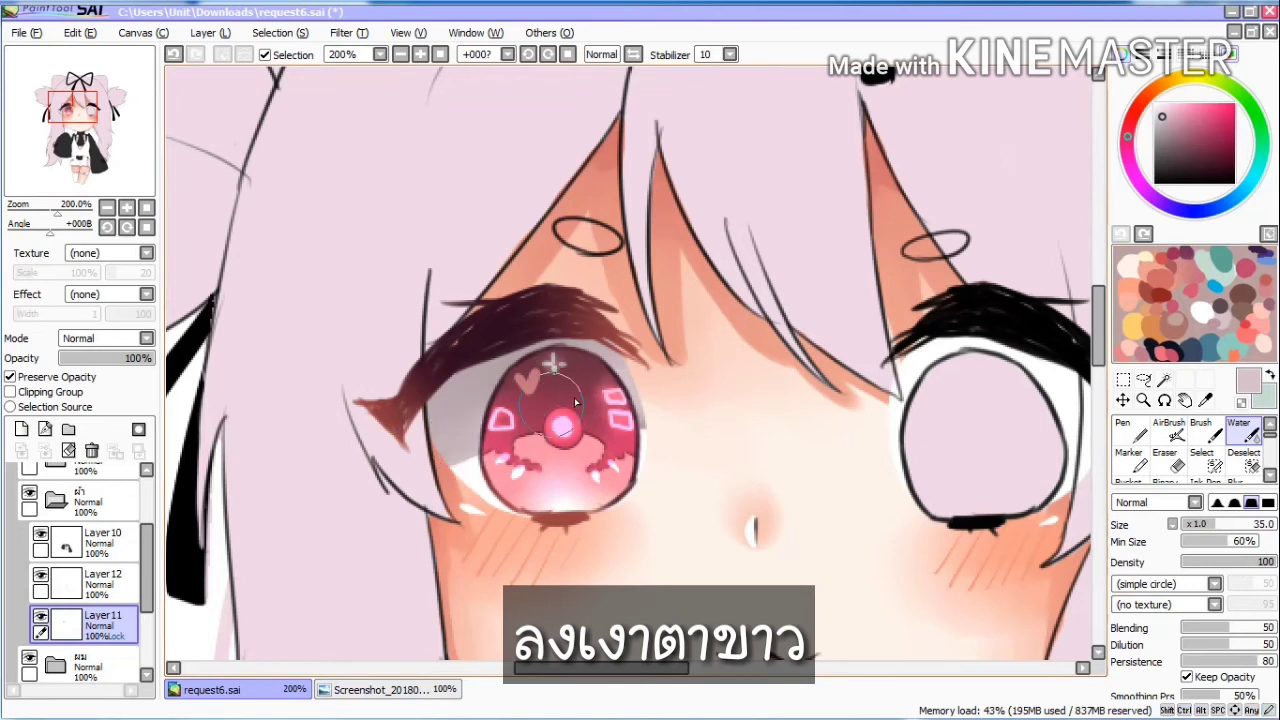
key("minus")
mouse_move(484, 368)
left_mouse_down()
mouse_move(544, 341)
mouse_move(514, 344)
left_mouse_up()
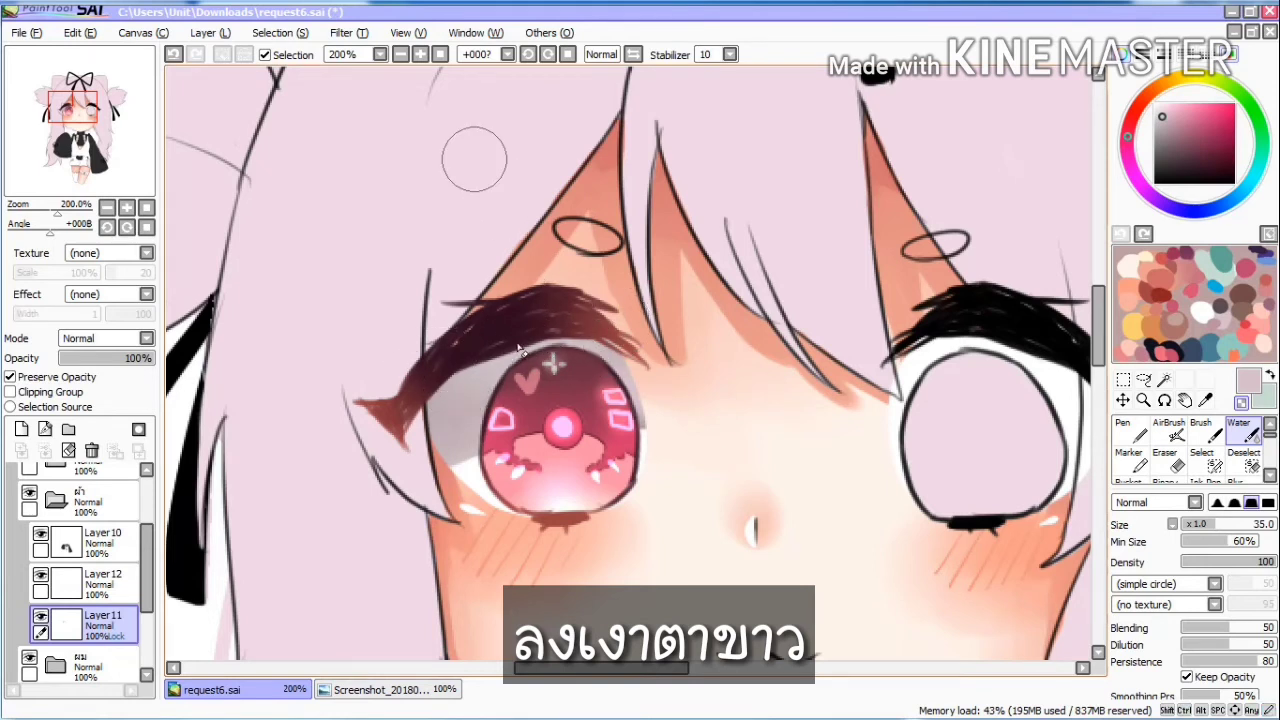
left_click(1205, 430)
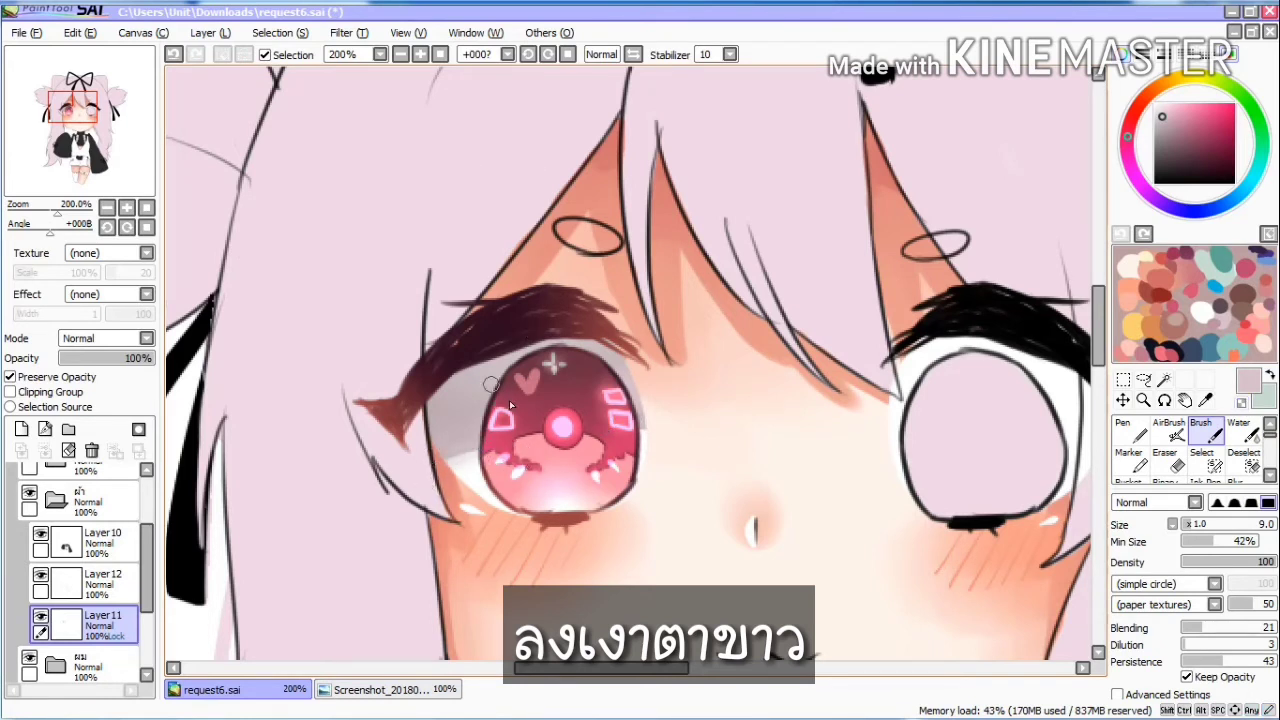
key("ctrl+z")
Step: Add a new layer above Layer6 in the Set1 line art folder
scroll(143, 567, "up", 3)
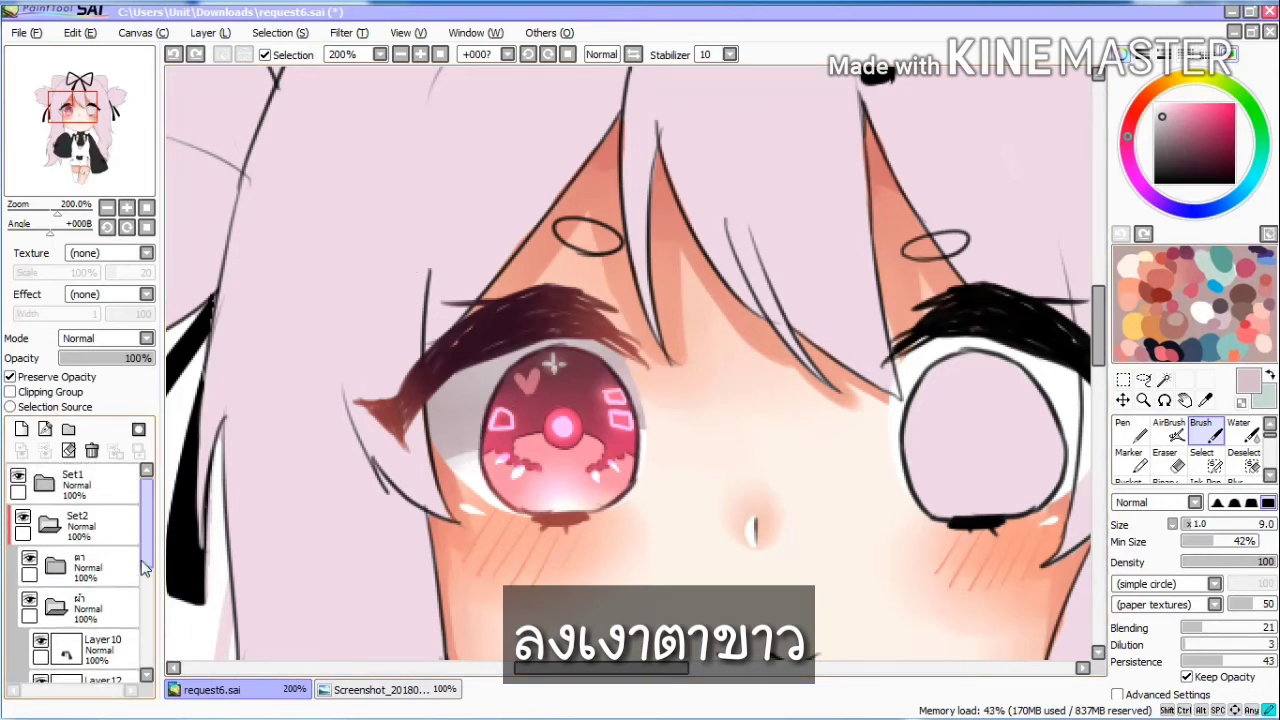
left_click(56, 607)
left_click(45, 484)
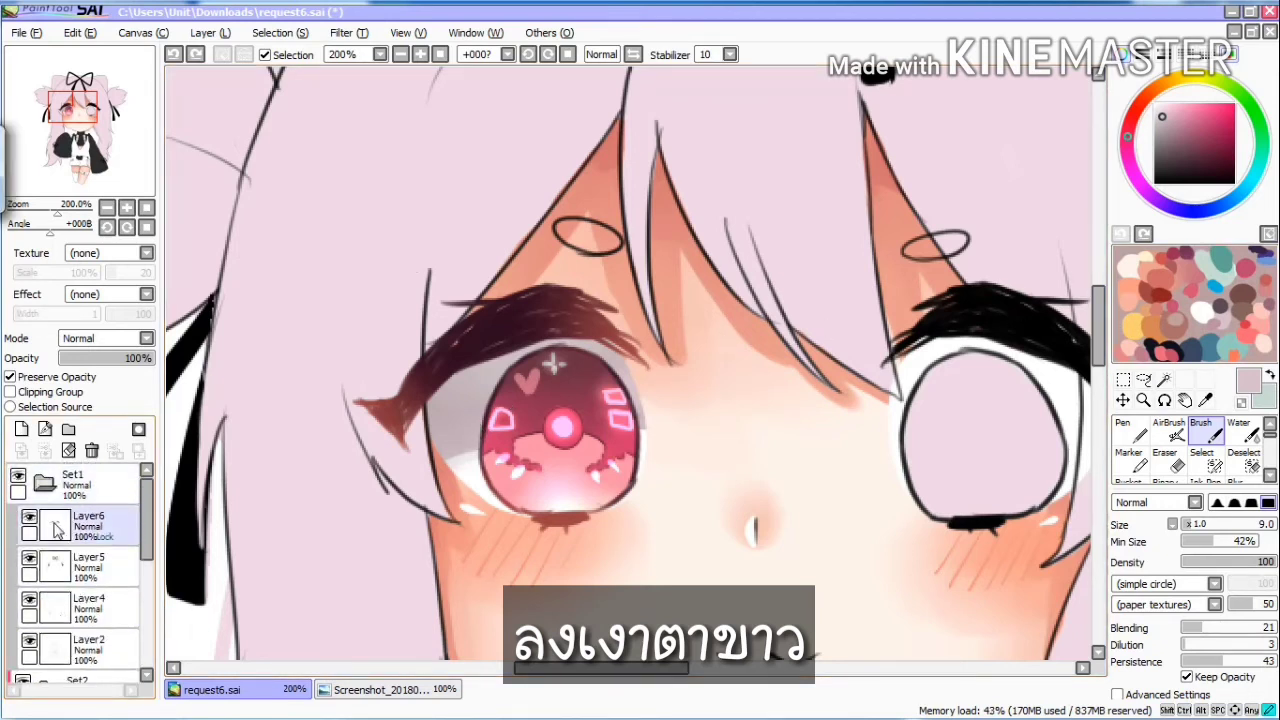
left_click(21, 430)
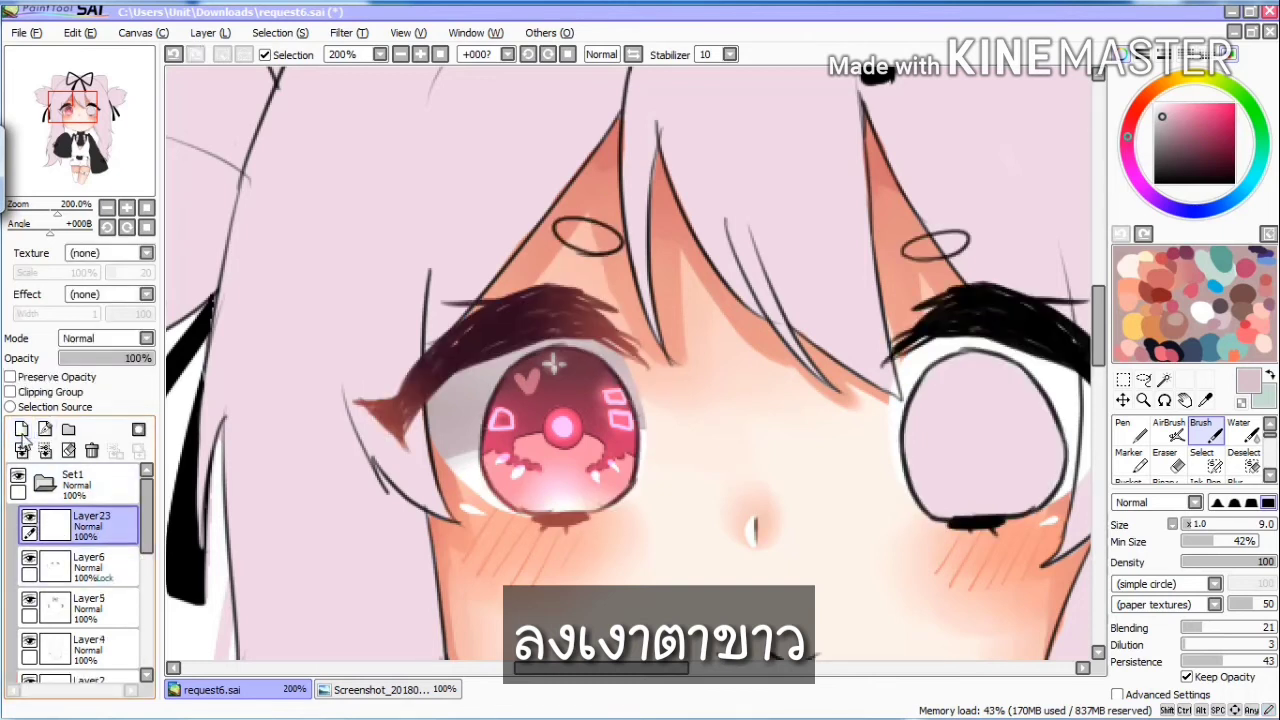
Step: Paint white sparkle strokes across the iris's upper right and its left edge with the Pen at size 25
left_click(1131, 434)
left_click(1155, 103)
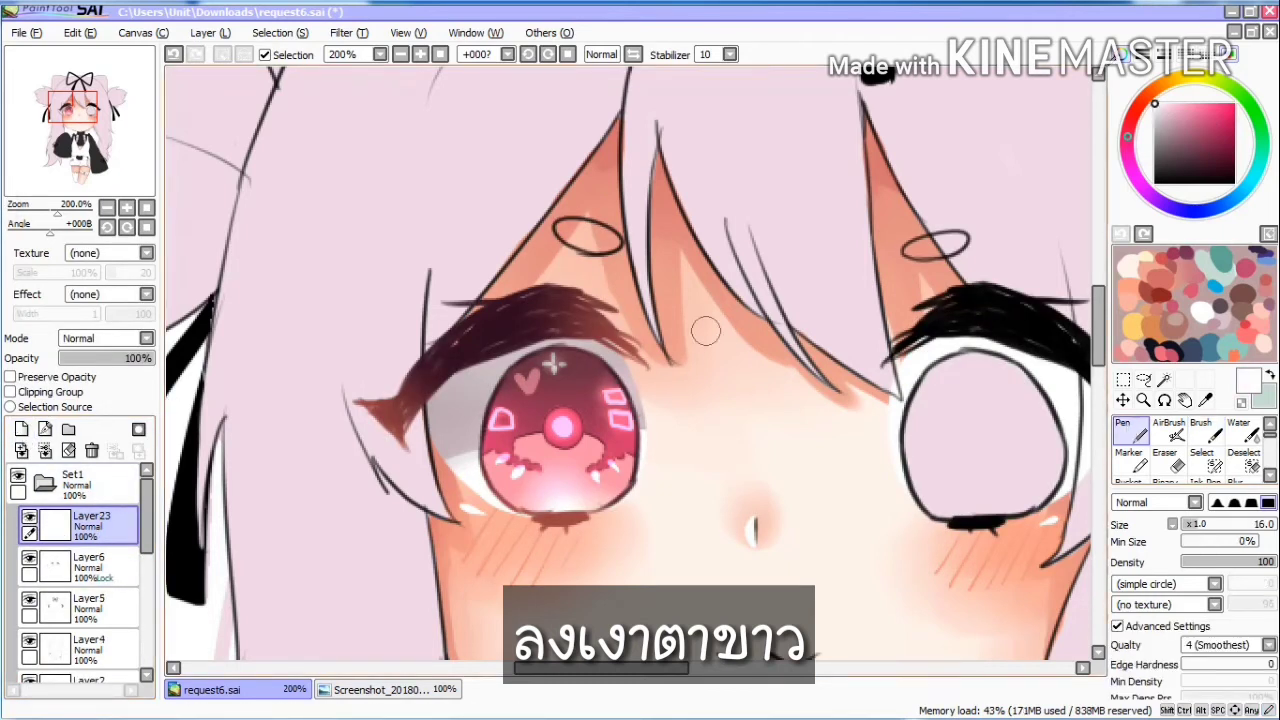
key("]")
key("]")
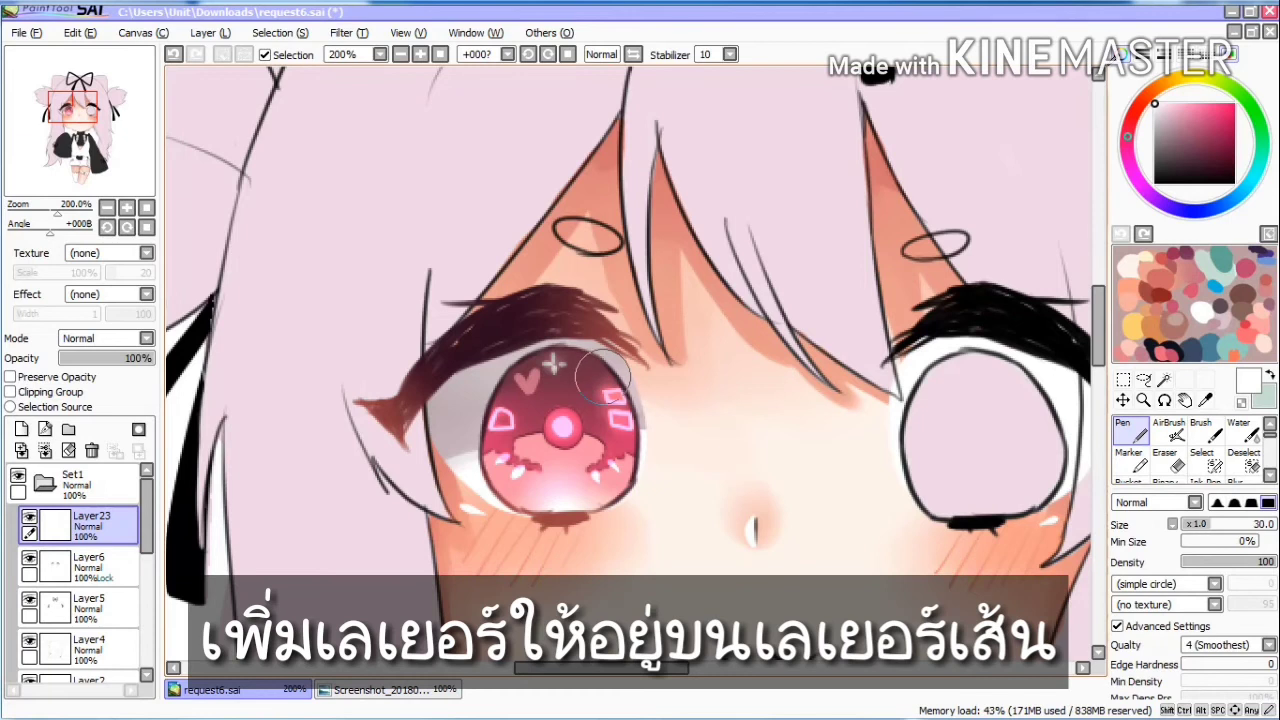
scroll(600, 364, "down", 1)
left_click_drag(569, 396, 604, 399)
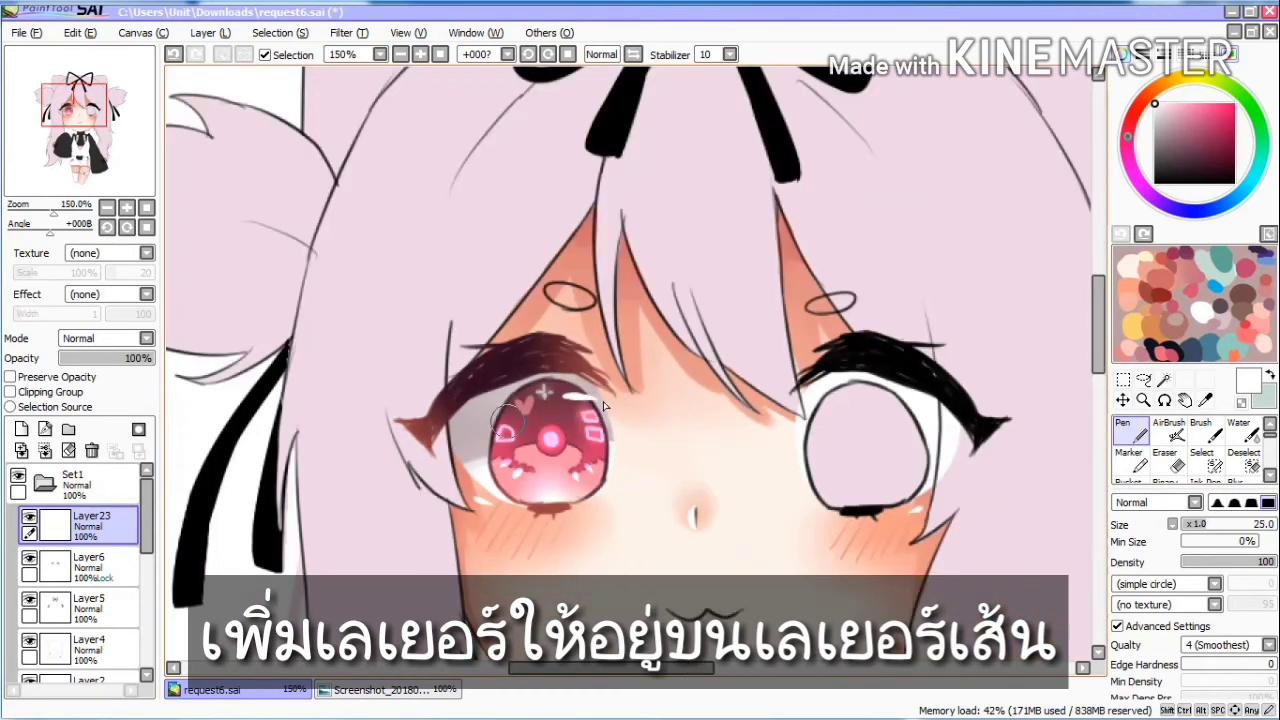
left_click_drag(472, 456, 514, 450)
scroll(645, 323, "up", 3)
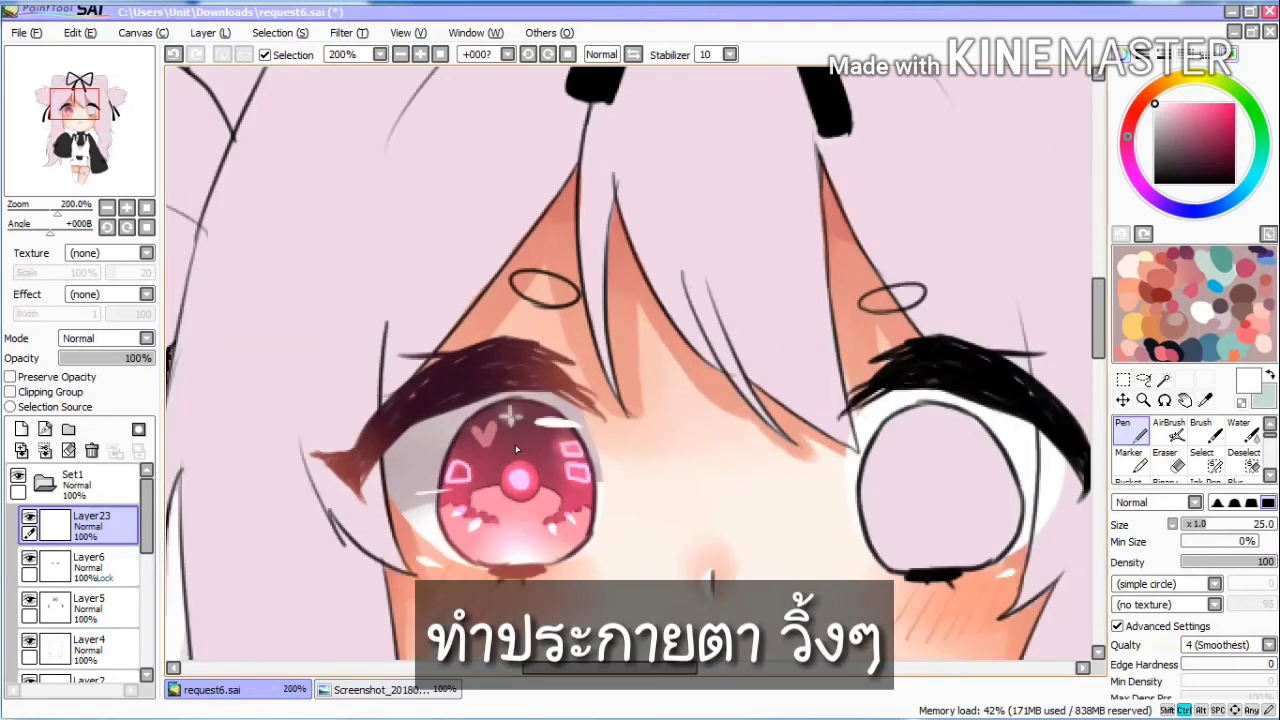
scroll(645, 323, "down", 1)
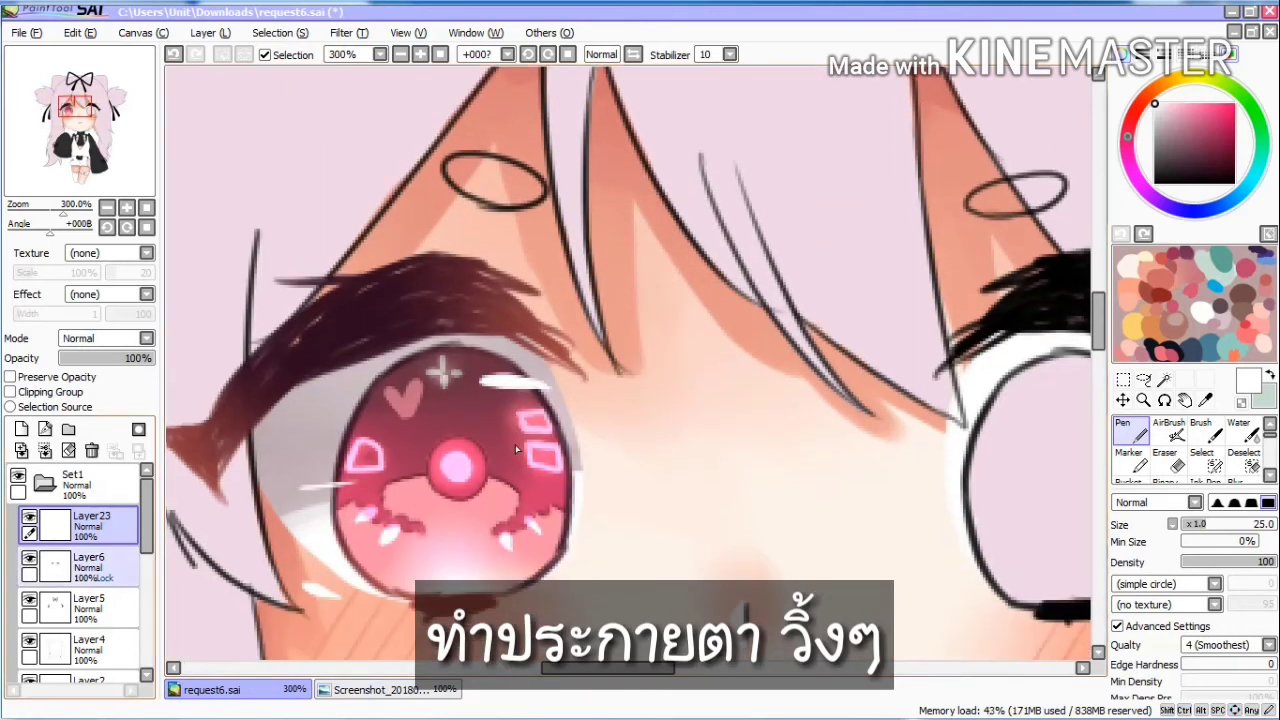
Step: Airbrush dark purple sampled from the lashes over the upper iris on Layer19 of the ตา folder, raising the brush size to 35
left_click(44, 483)
left_click(80, 522)
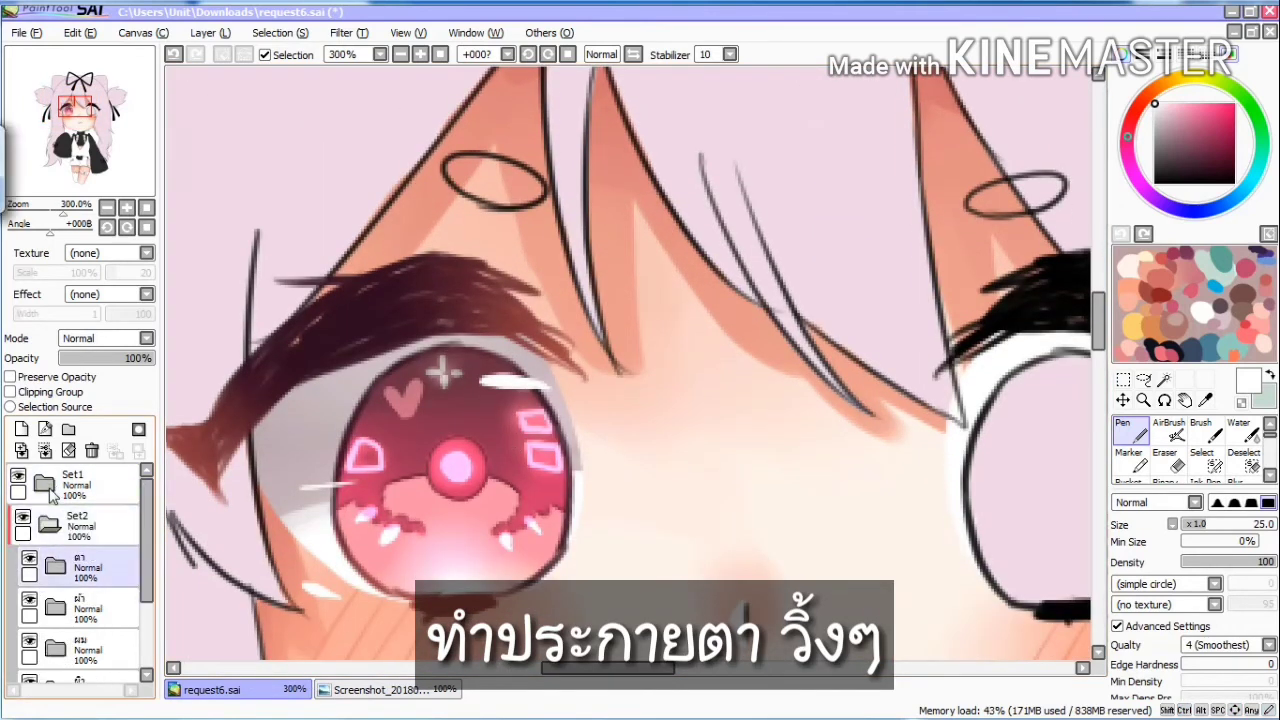
left_click(56, 568)
left_click_drag(147, 509, 146, 600)
left_click(108, 671)
left_click(85, 582)
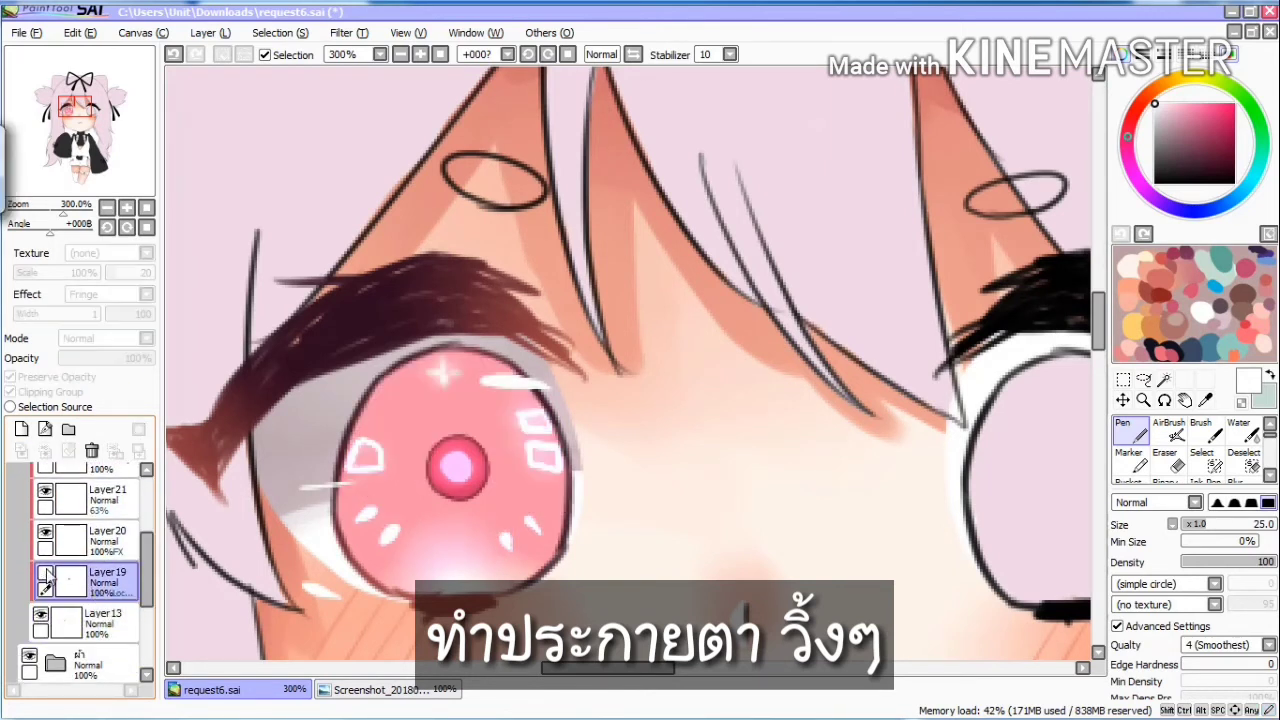
left_click(350, 308, "alt")
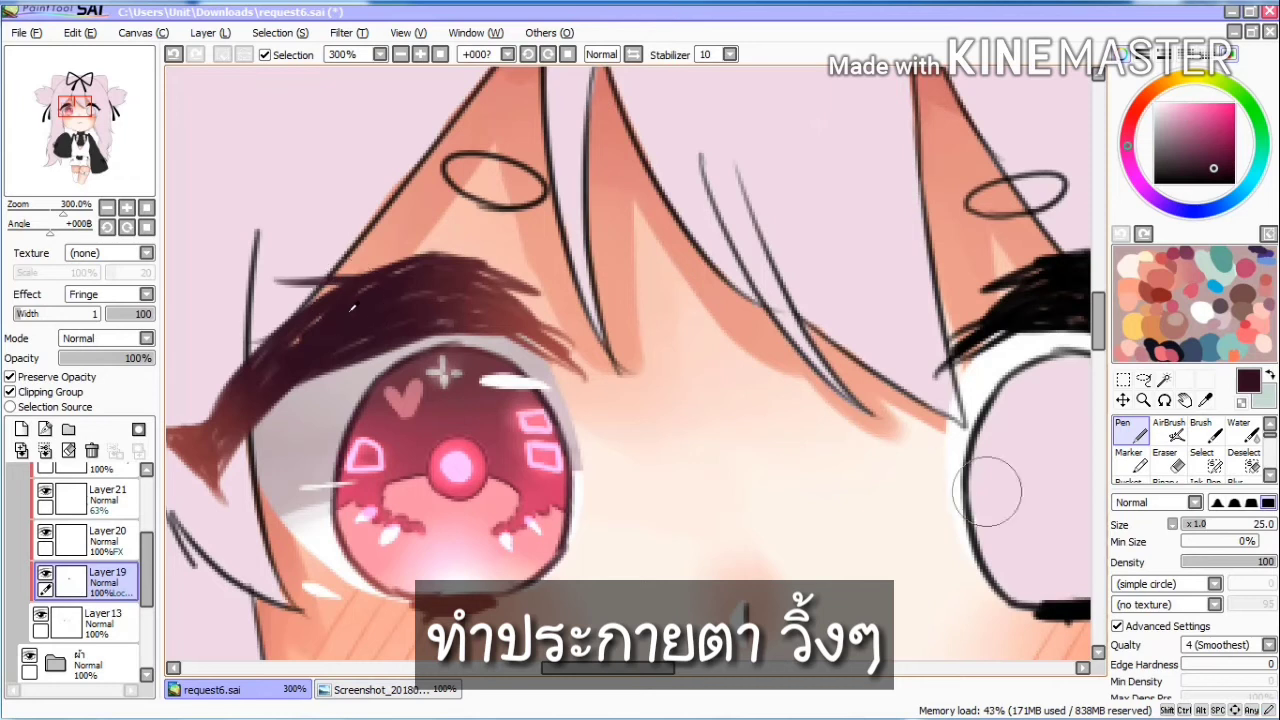
left_click(1167, 430)
mouse_move(443, 350)
left_mouse_down()
mouse_move(488, 361)
mouse_move(428, 360)
mouse_move(500, 354)
left_mouse_up()
mouse_move(518, 410)
left_mouse_down()
mouse_move(488, 376)
mouse_move(500, 390)
mouse_move(414, 397)
left_mouse_up()
key("bracketright")
key("bracketright")
key("bracketright")
key("bracketright")
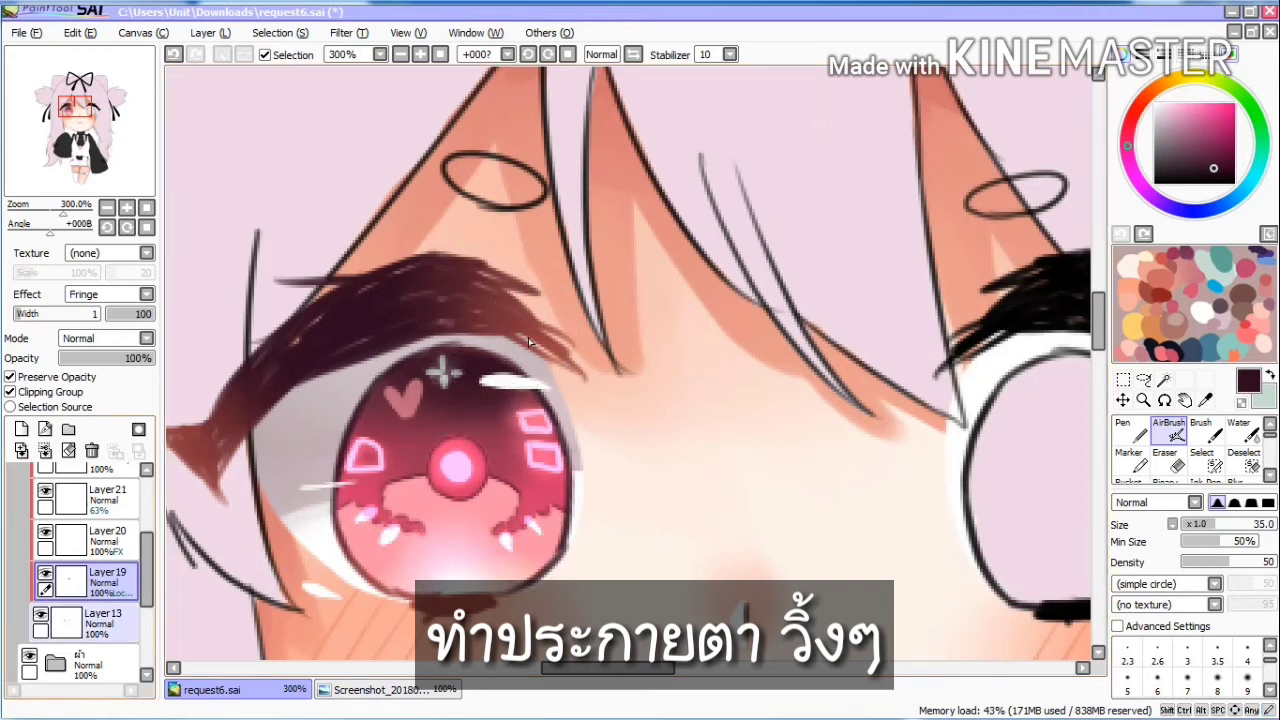
Step: Preserve Layer13's opacity and airbrush a sampled light pink over the lower iris at size 35, undoing the last stroke
left_click(113, 624)
left_click(10, 377)
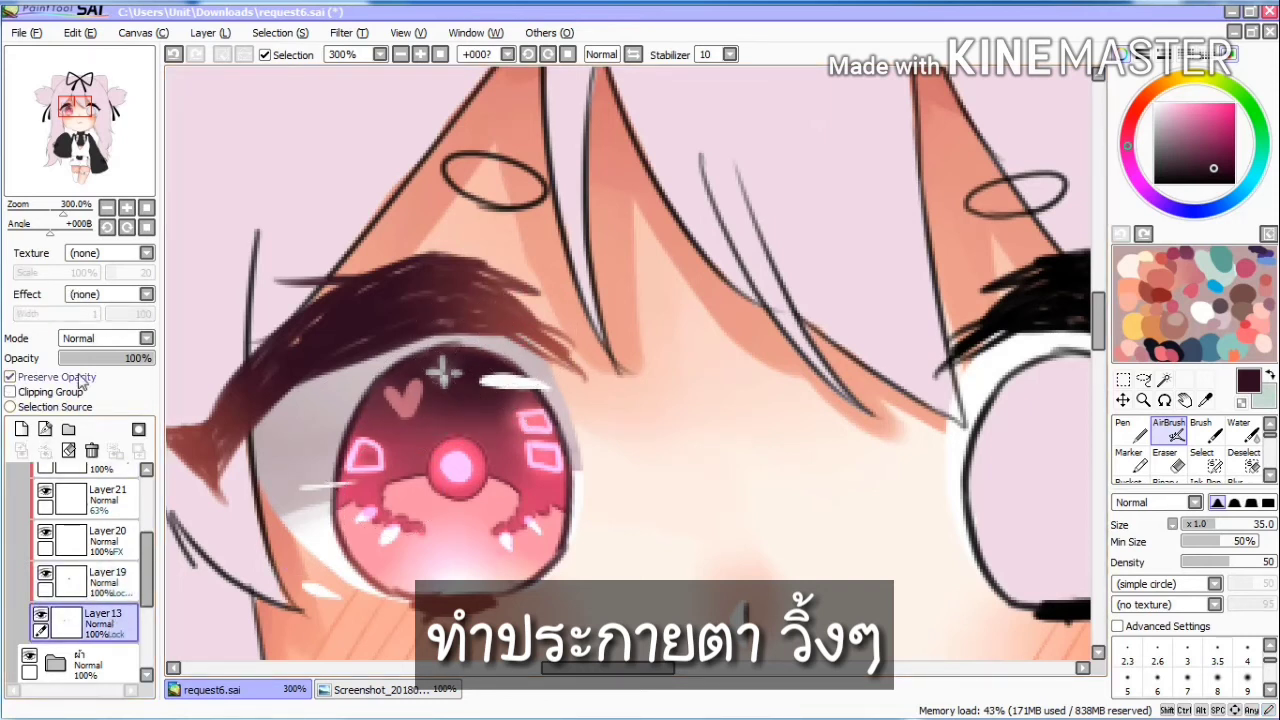
left_click(479, 520, "alt")
left_click_drag(483, 549, 521, 575)
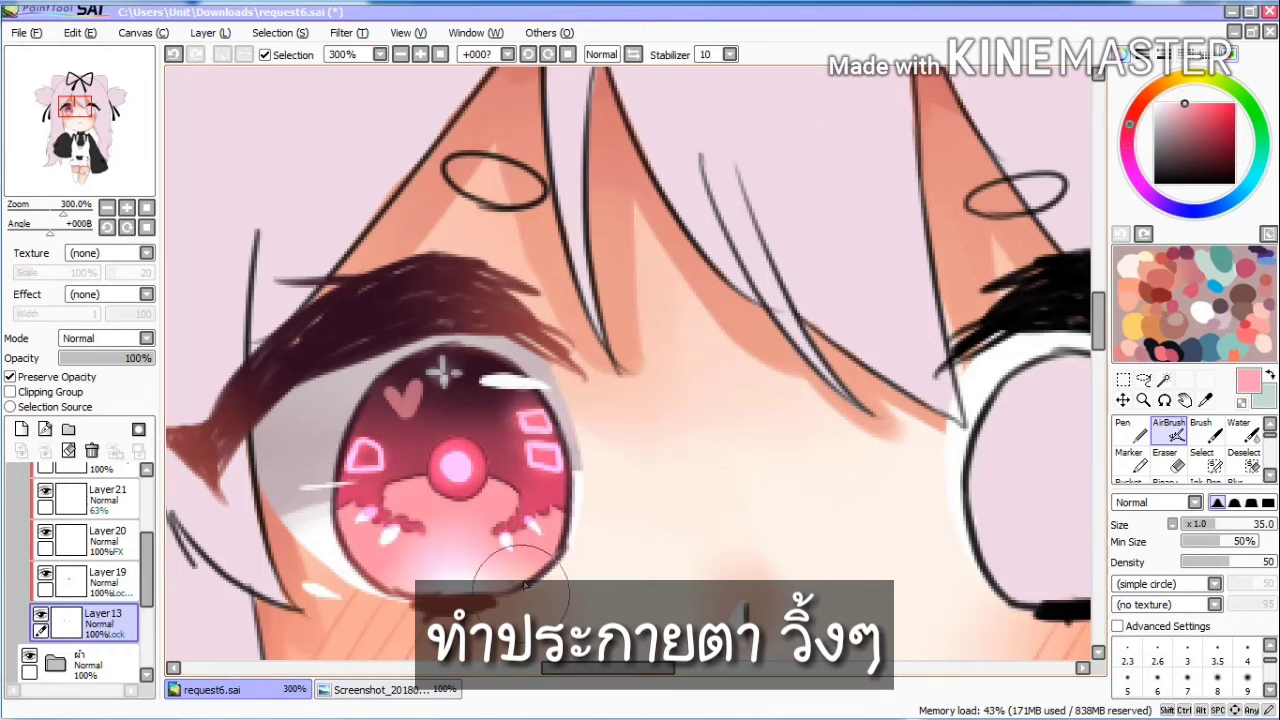
mouse_move(406, 573)
left_mouse_down()
mouse_move(419, 546)
mouse_move(500, 560)
left_mouse_up()
key("ctrl+z")
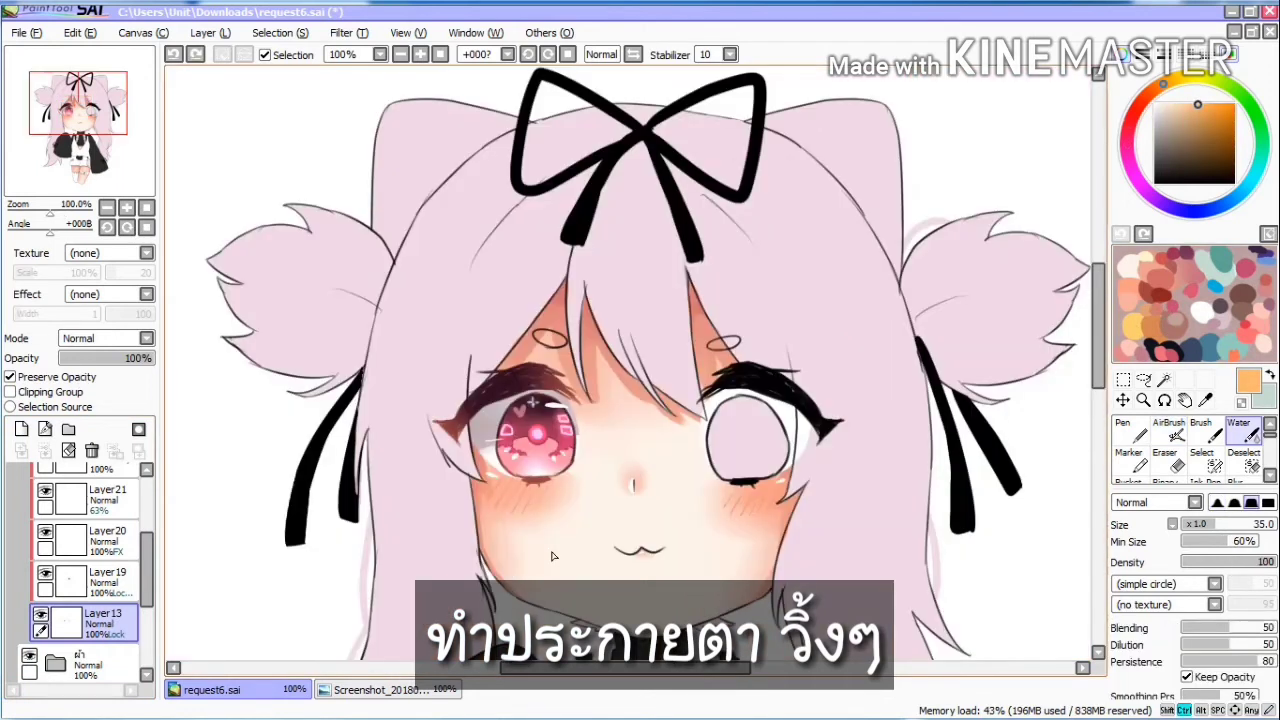
Step: Turn off Preserve Opacity on Layer19 and mix a muted purple from the uncolored iris's sampled base color for the Brush
key("ctrl+plus")
scroll(755, 504, "up", 1)
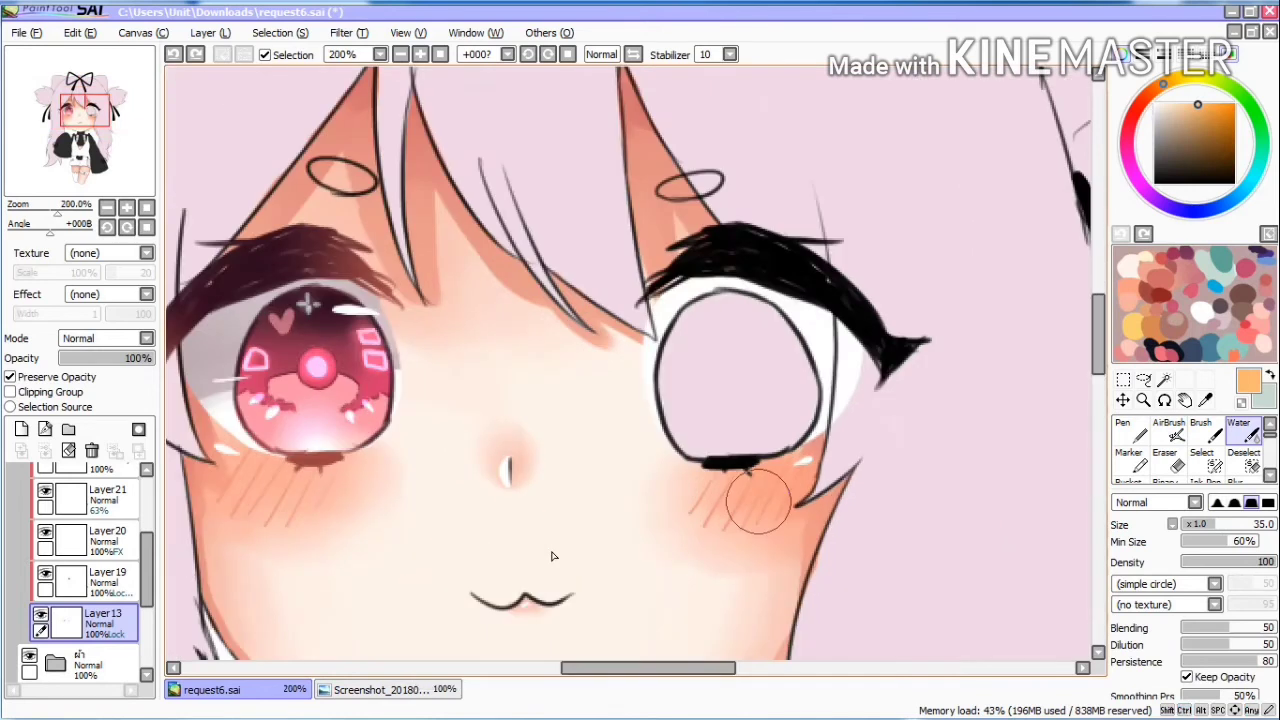
left_click_drag(589, 669, 578, 669)
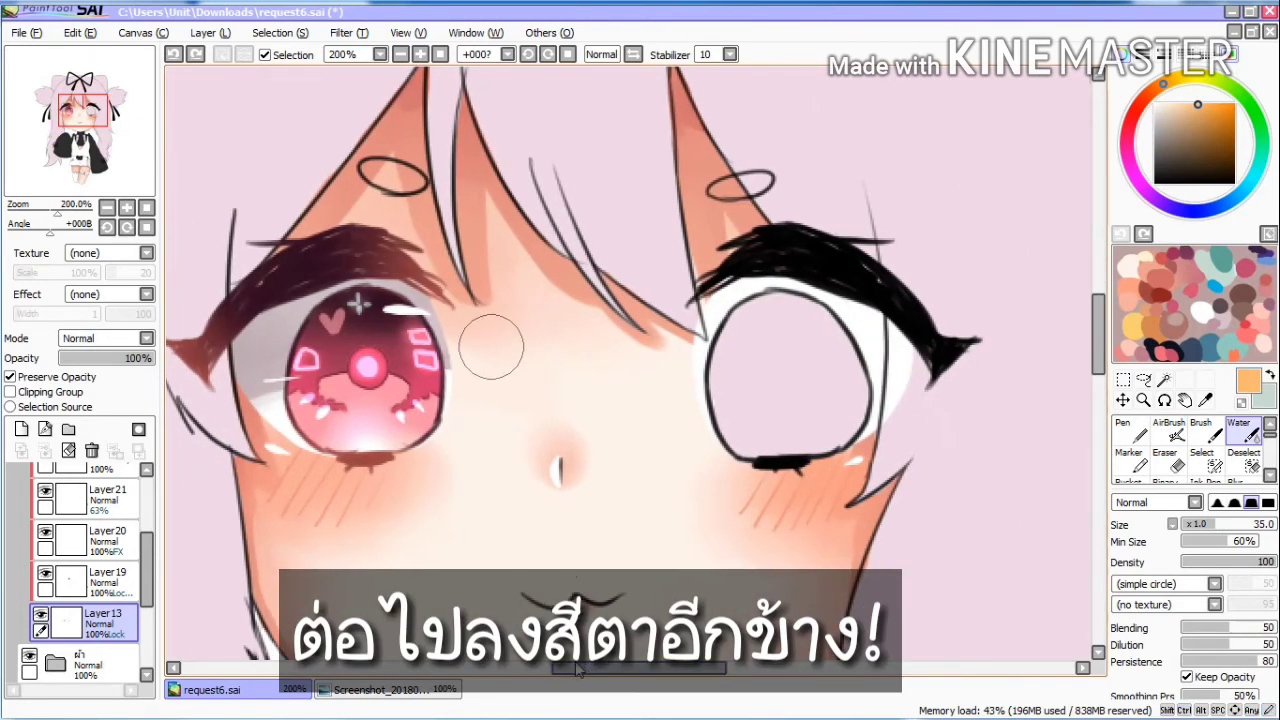
left_click(1203, 438)
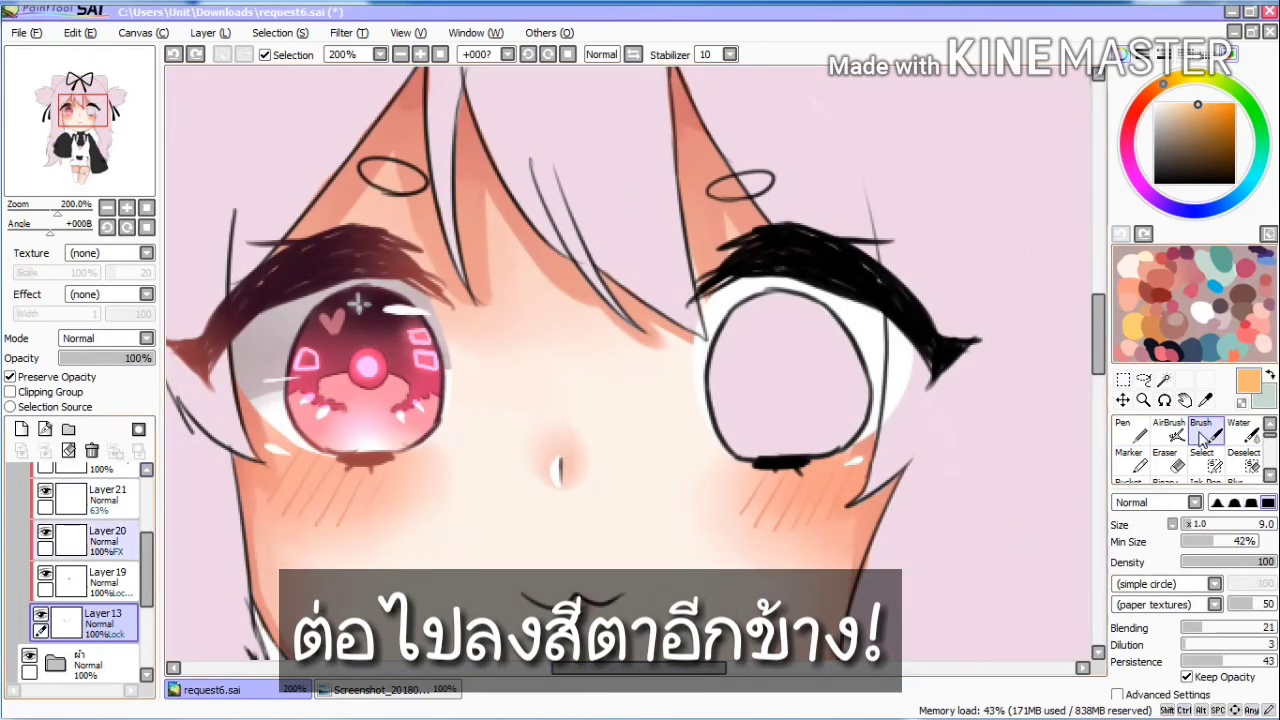
scroll(150, 588, "up", 3)
left_click_drag(149, 581, 149, 579)
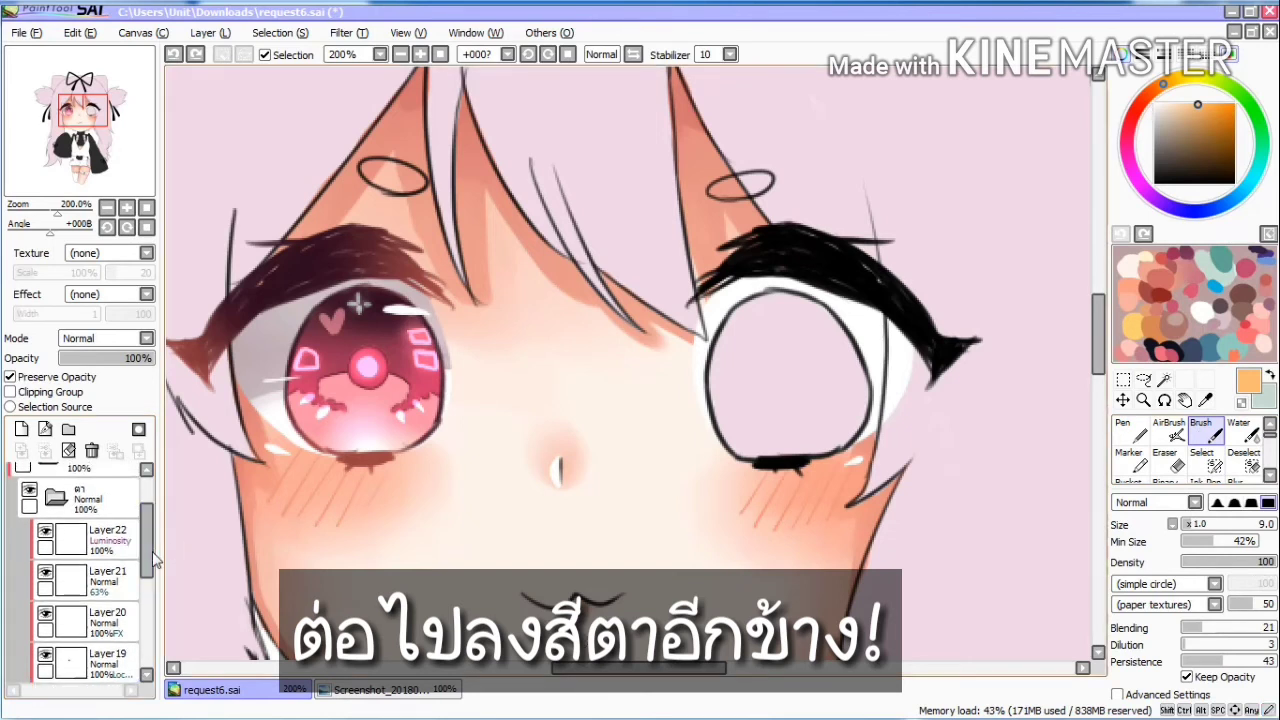
left_click_drag(588, 668, 592, 668)
left_click_drag(148, 571, 148, 594)
left_click(108, 598)
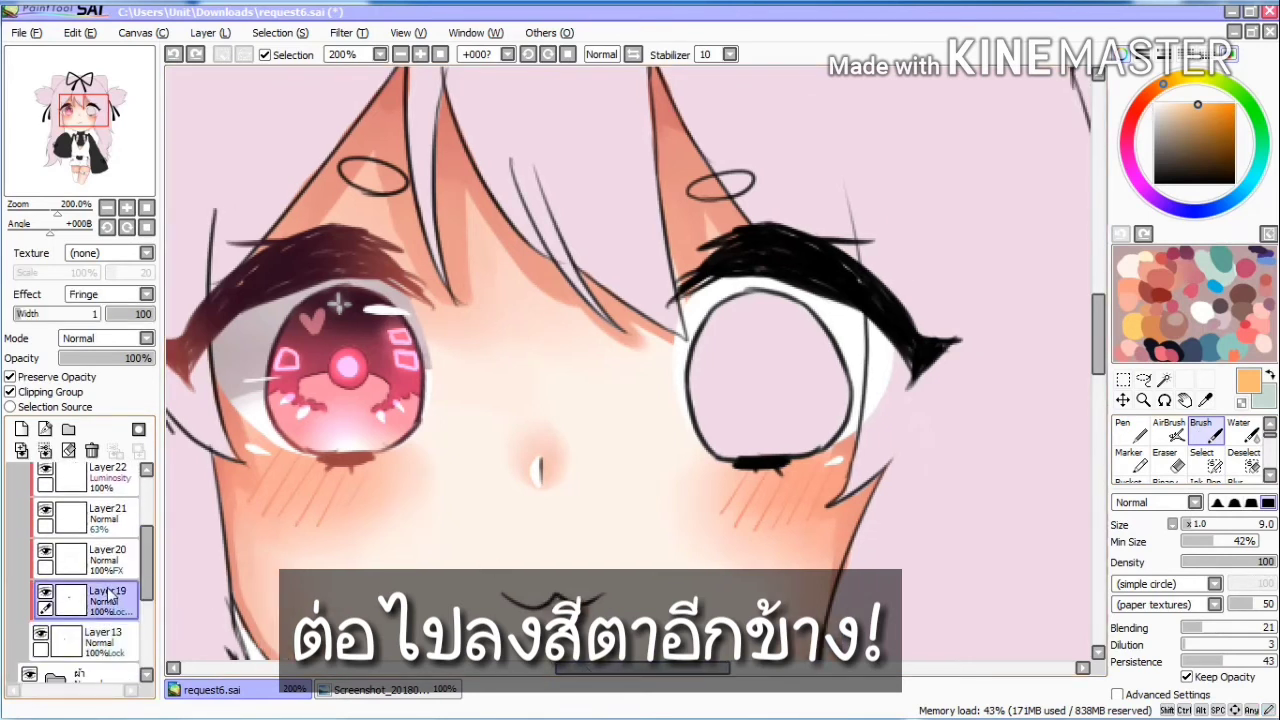
left_click(45, 592)
left_click(45, 592)
left_click(768, 360, "alt")
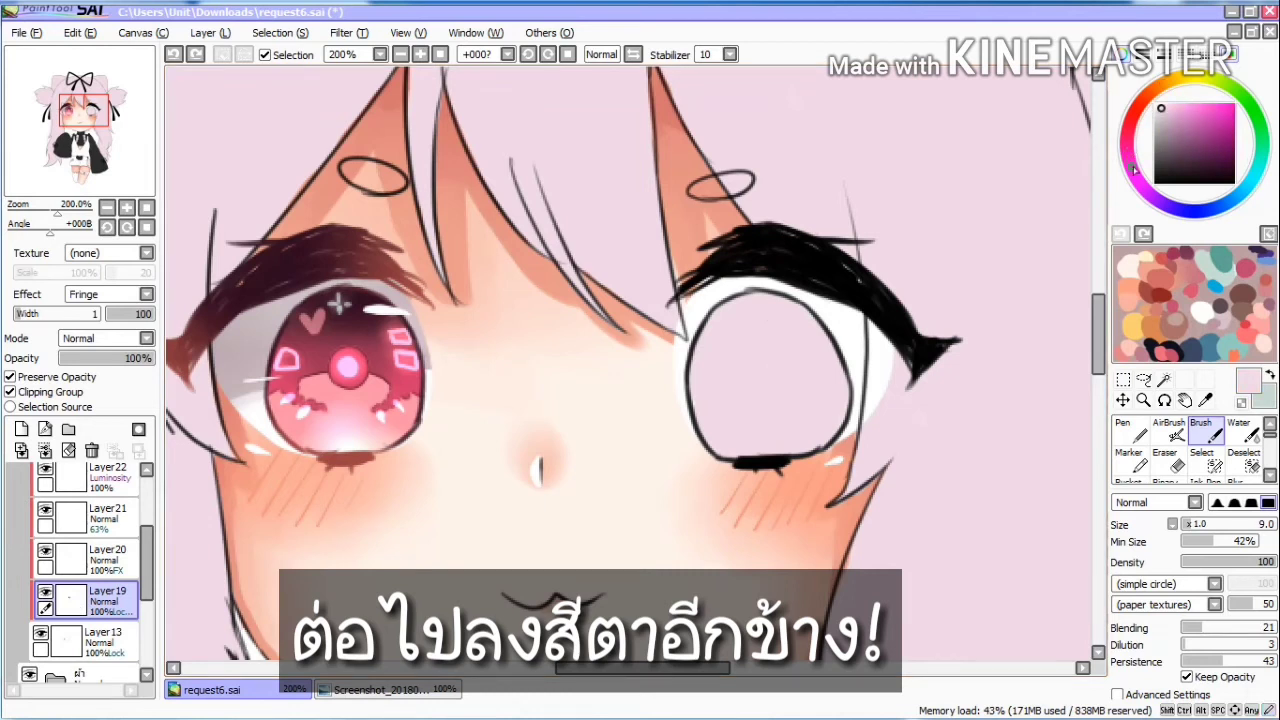
left_click(1191, 121)
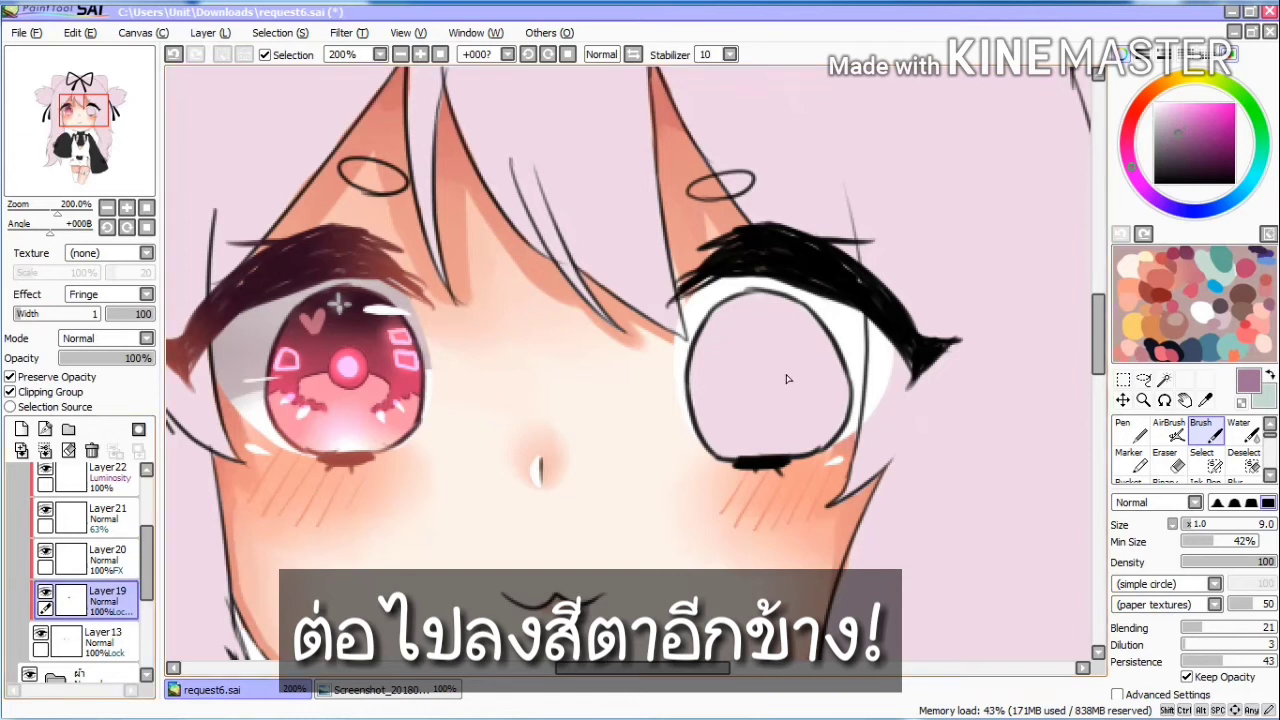
left_click(11, 377)
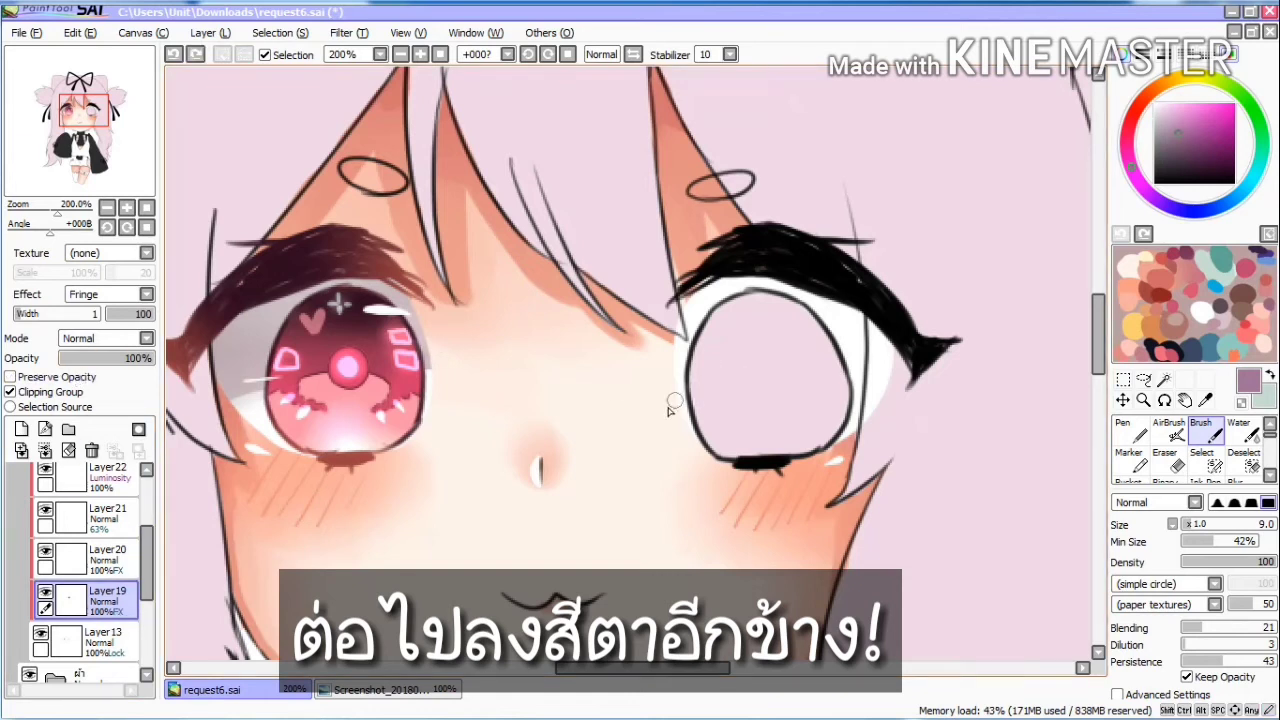
Step: Brush a muted purple arc across the second iris on Layer19, bucket-fill the area above it, and touch up its edges
mouse_move(690, 390)
left_mouse_down()
mouse_move(784, 369)
mouse_move(717, 379)
mouse_move(848, 380)
left_mouse_up()
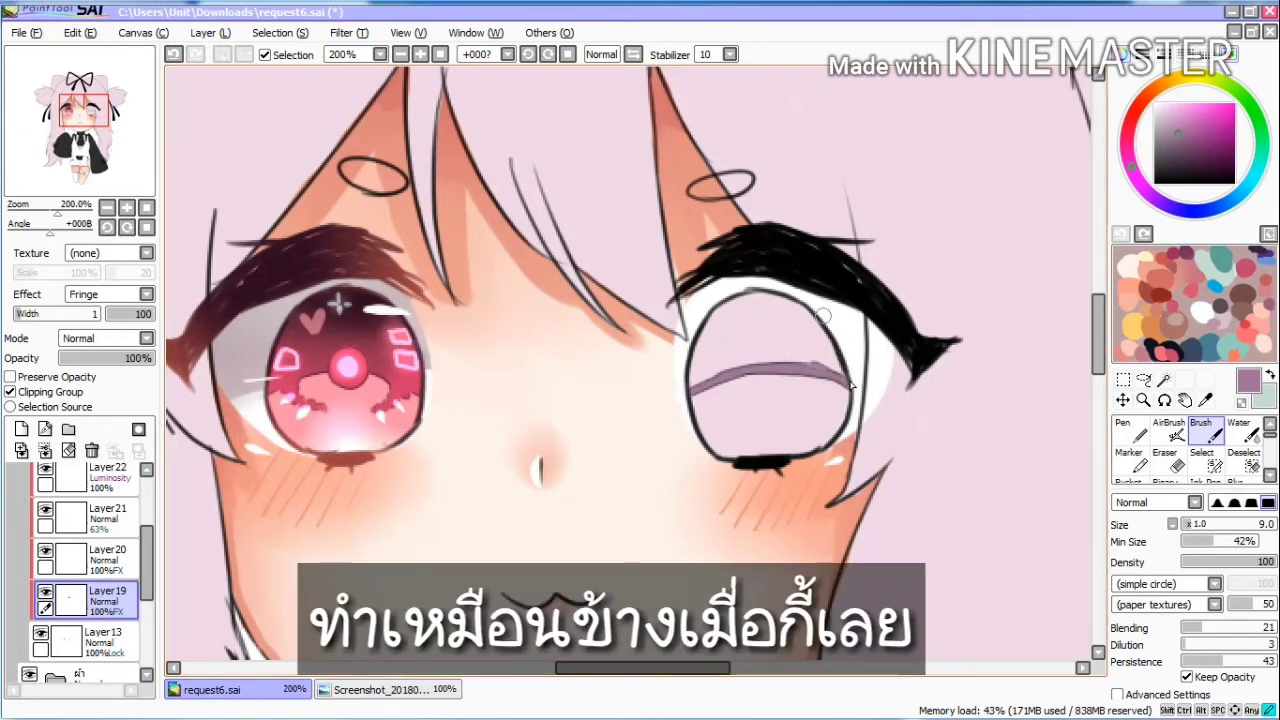
left_click(1128, 479)
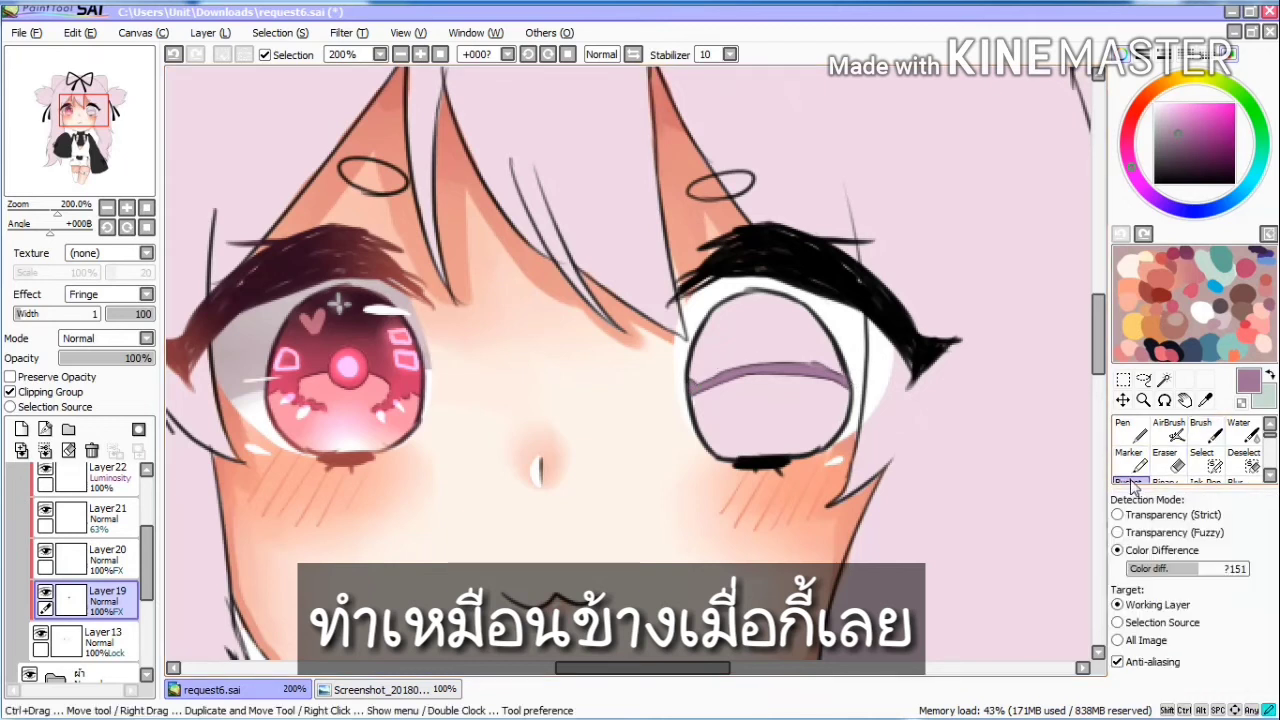
left_click(750, 331)
left_click(1141, 430)
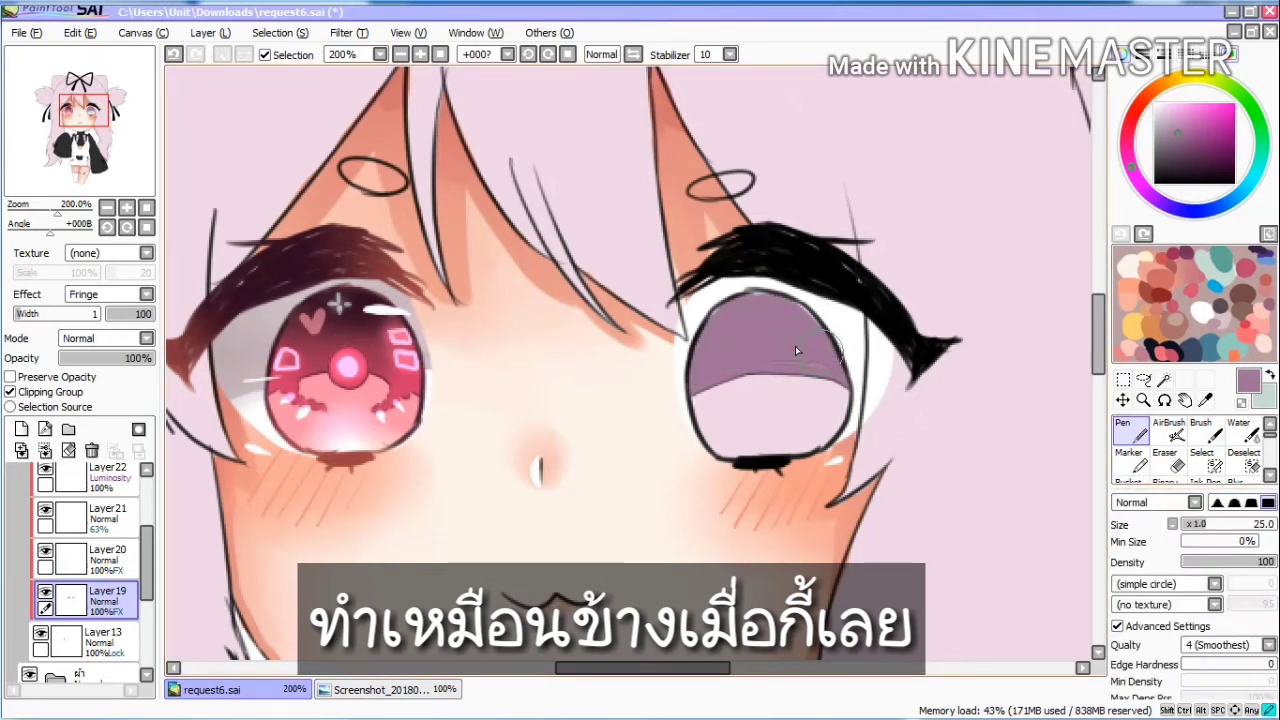
left_click(1210, 430)
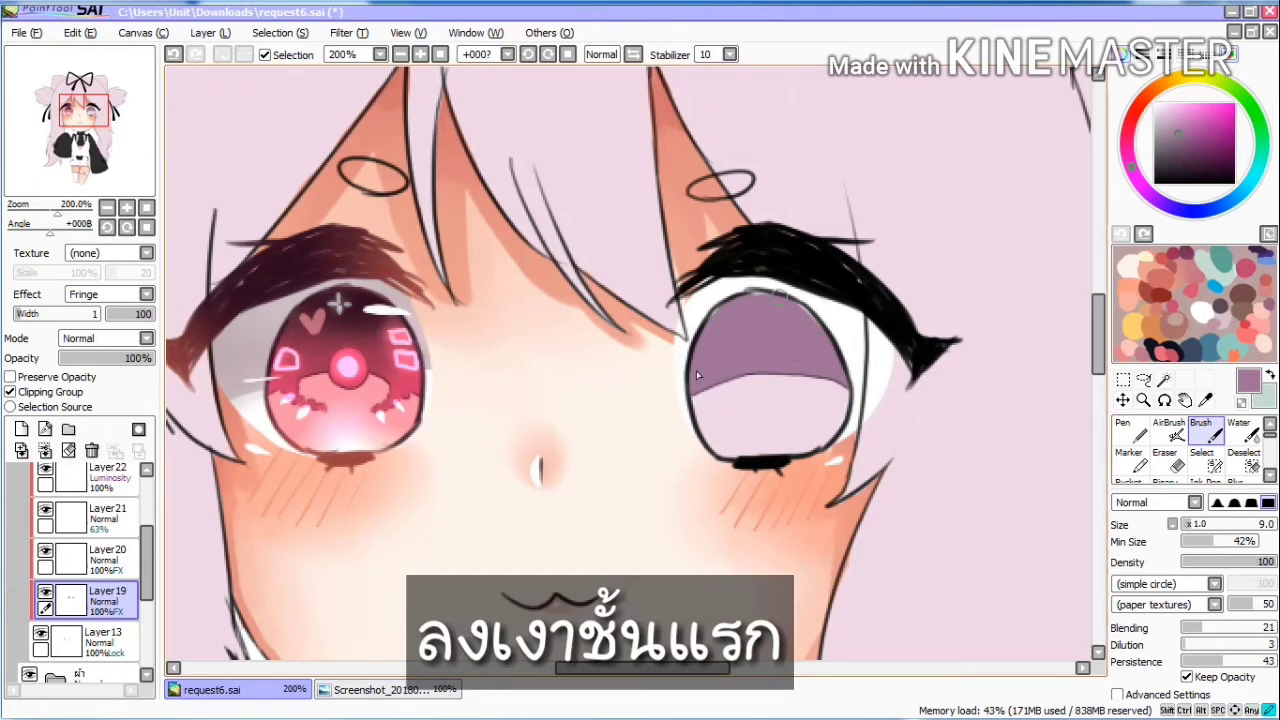
Step: Turn off Preserve Opacity on Layer13 and brush the sampled pale base color along the second iris's top edge
left_click(100, 640)
left_click(768, 446, "alt")
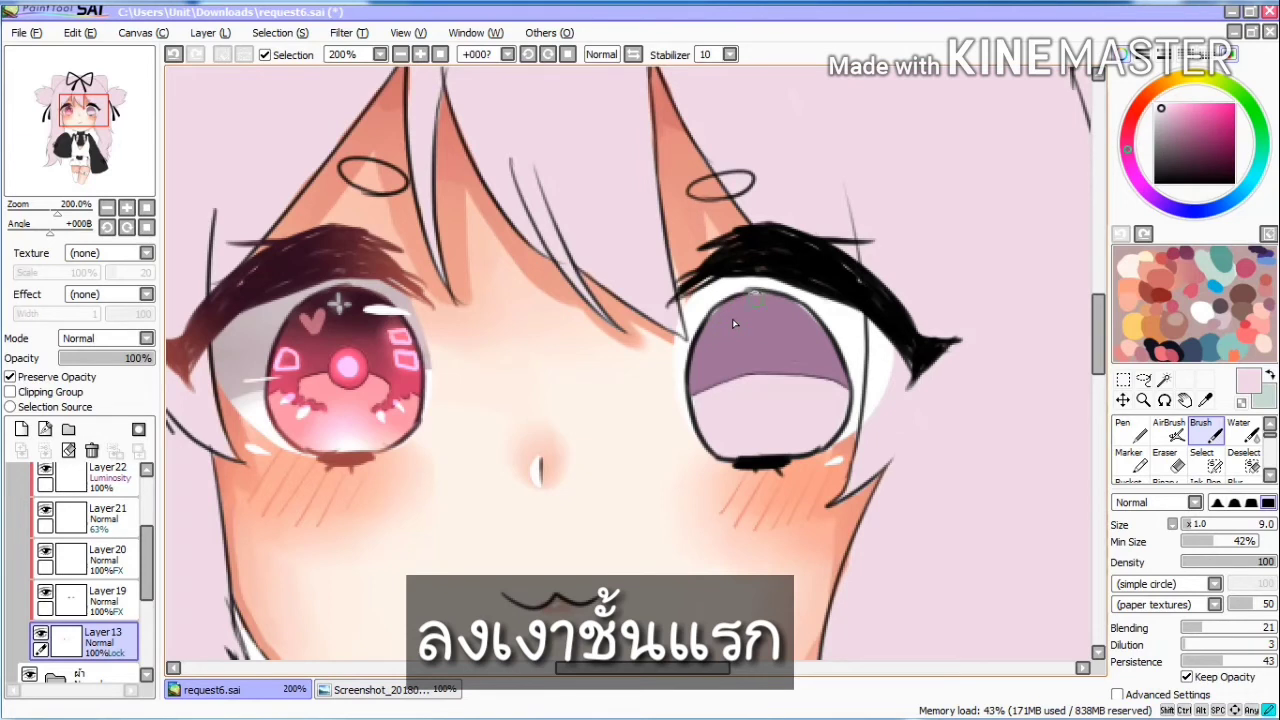
left_click(84, 377)
key("minus")
left_click_drag(742, 292, 772, 291)
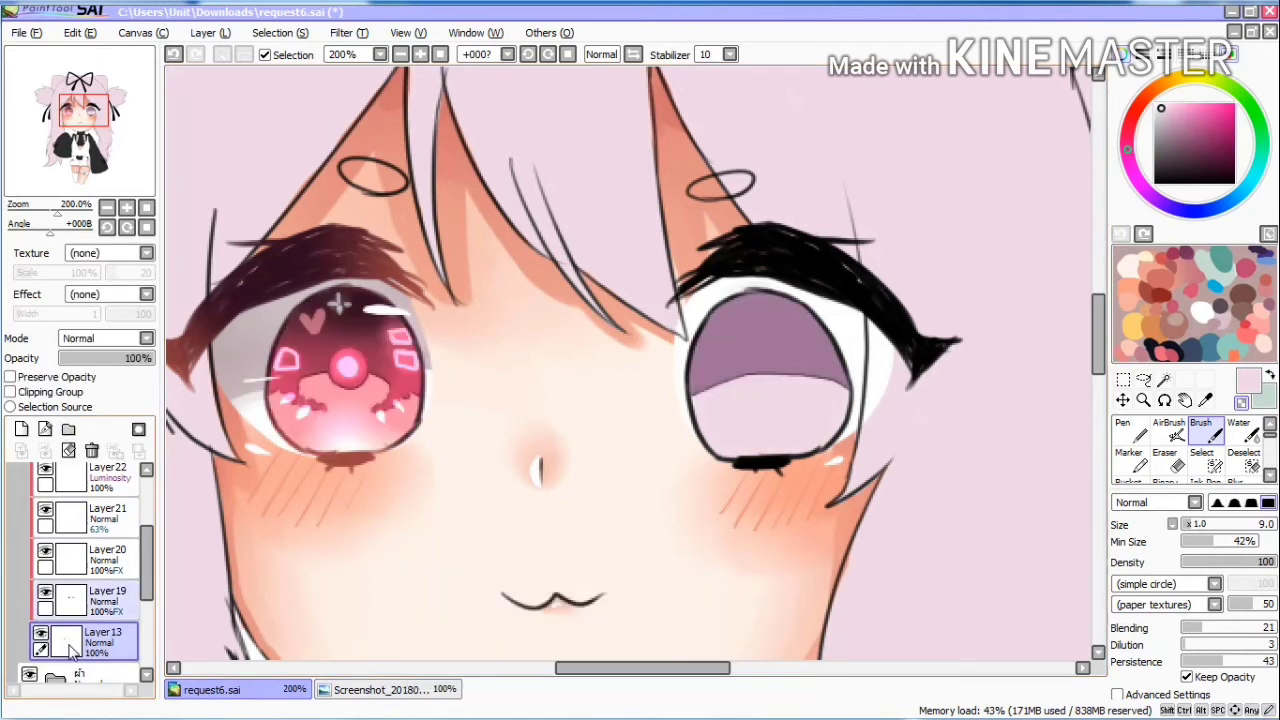
Step: Brush jagged shadow shapes in the sampled purple along both sides of the second iris's lower half on Layer19
left_click(75, 605)
left_click(46, 593)
left_click(46, 593)
left_click(78, 645)
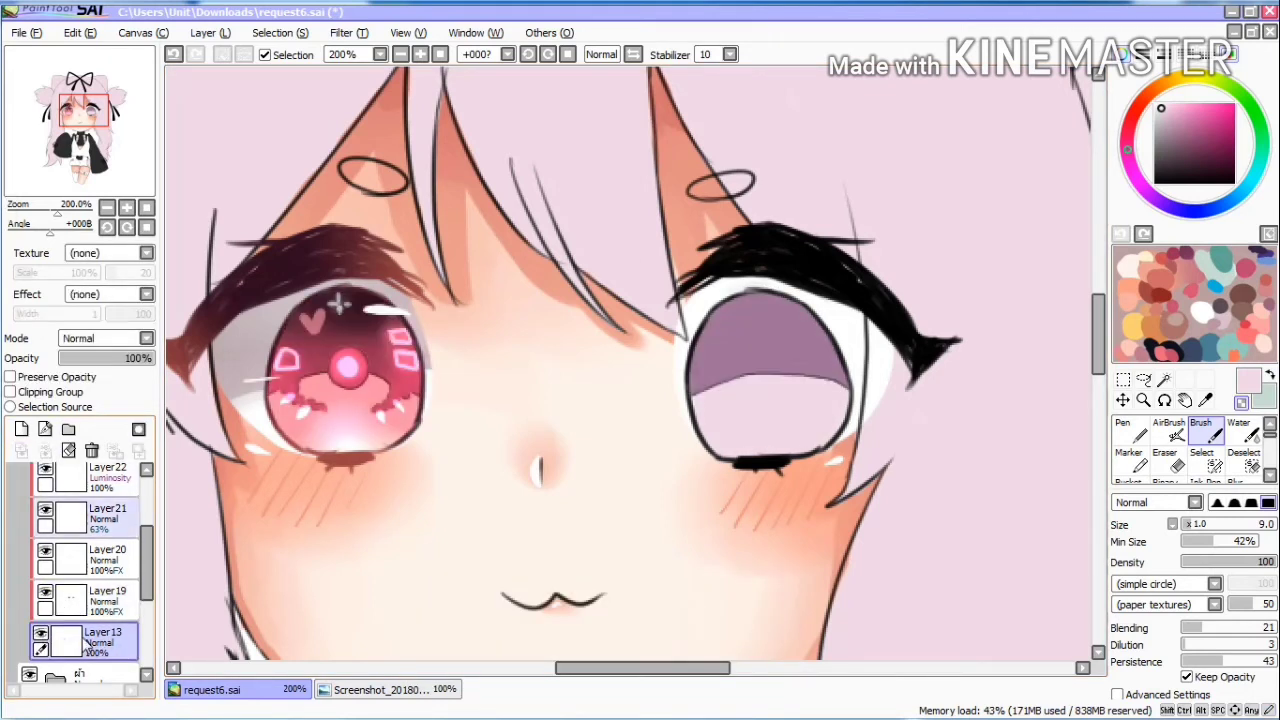
left_click(98, 610)
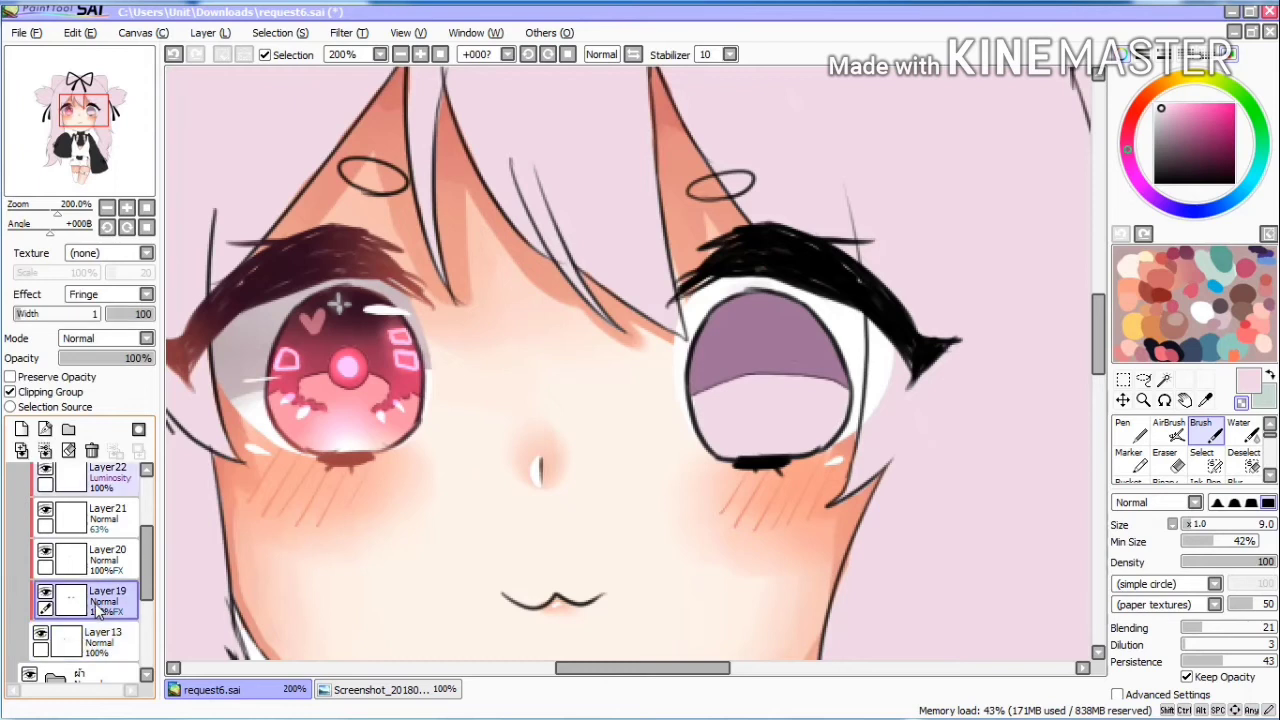
left_click(85, 380)
left_click(756, 335, "alt")
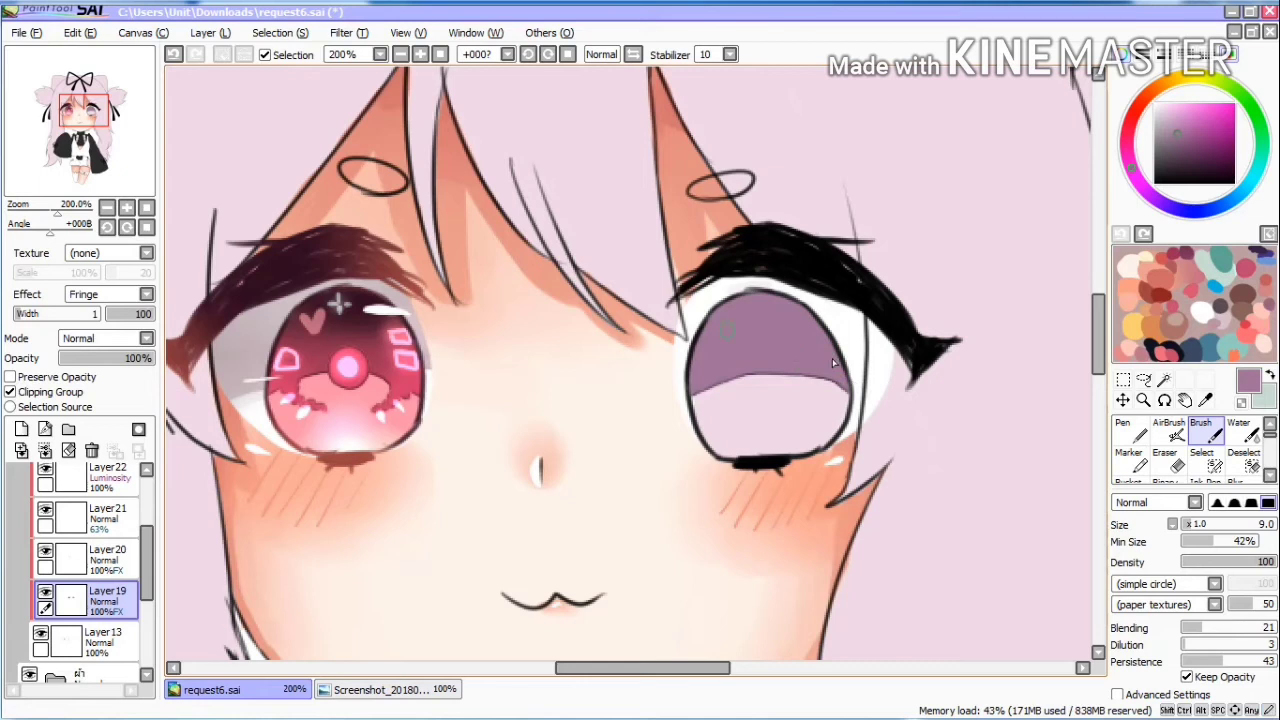
key("ctrl+z")
left_click_drag(815, 376, 802, 409)
left_click_drag(719, 400, 739, 406)
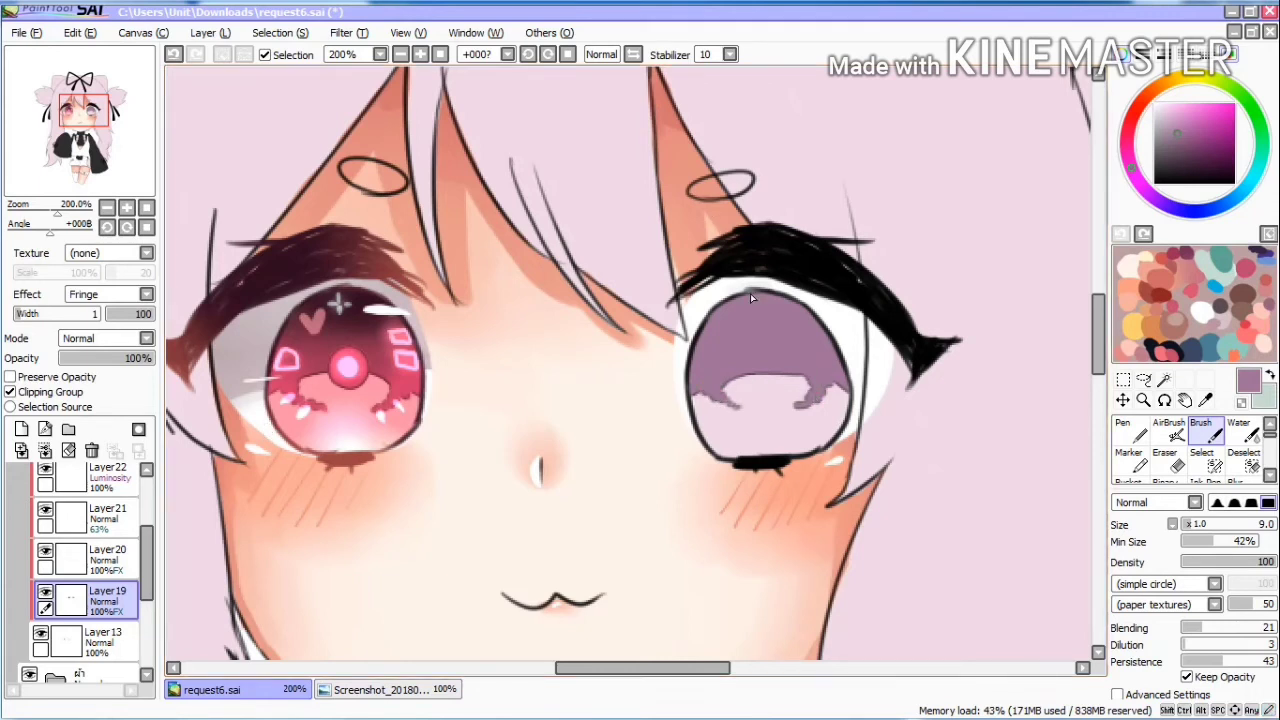
Step: Preserve Layer19's opacity and brush a darker purple band over the top of the second iris at size 30
left_click(90, 382)
left_click(1184, 150)
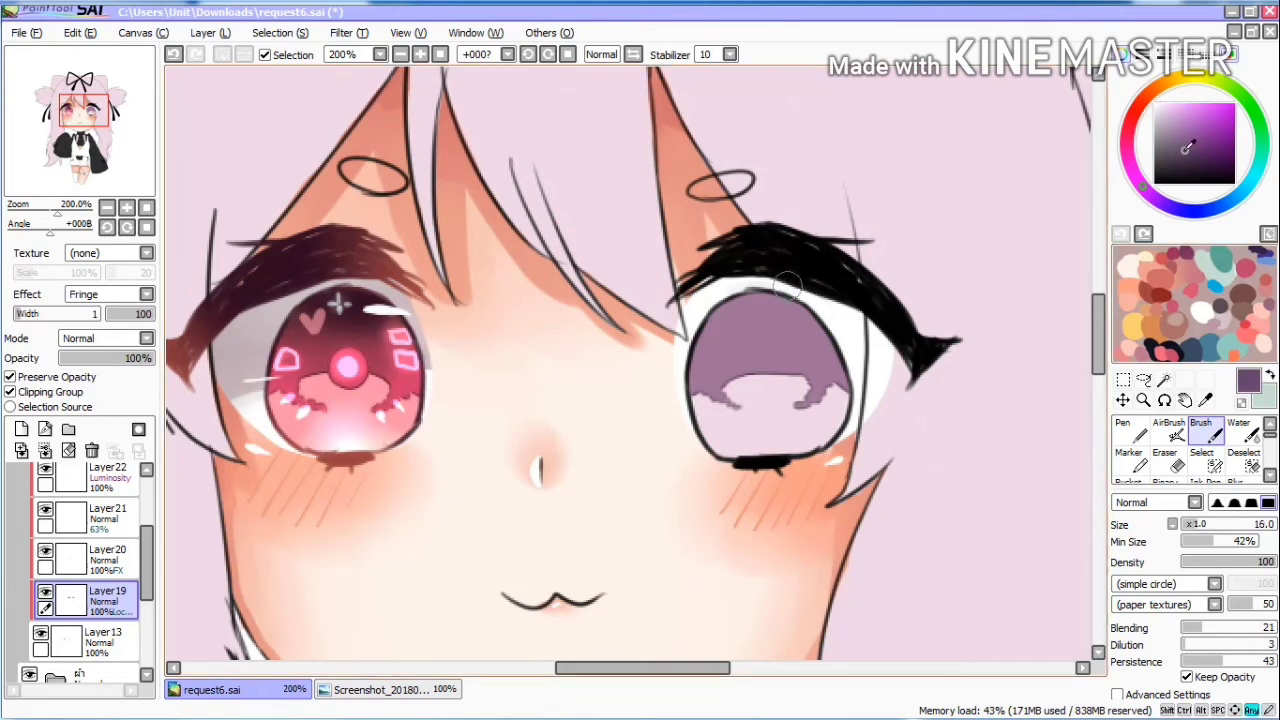
key("bracketright")
key("bracketright")
key("bracketright")
mouse_move(806, 302)
left_mouse_down()
mouse_move(766, 312)
mouse_move(790, 305)
mouse_move(800, 343)
mouse_move(814, 312)
mouse_move(832, 340)
left_mouse_up()
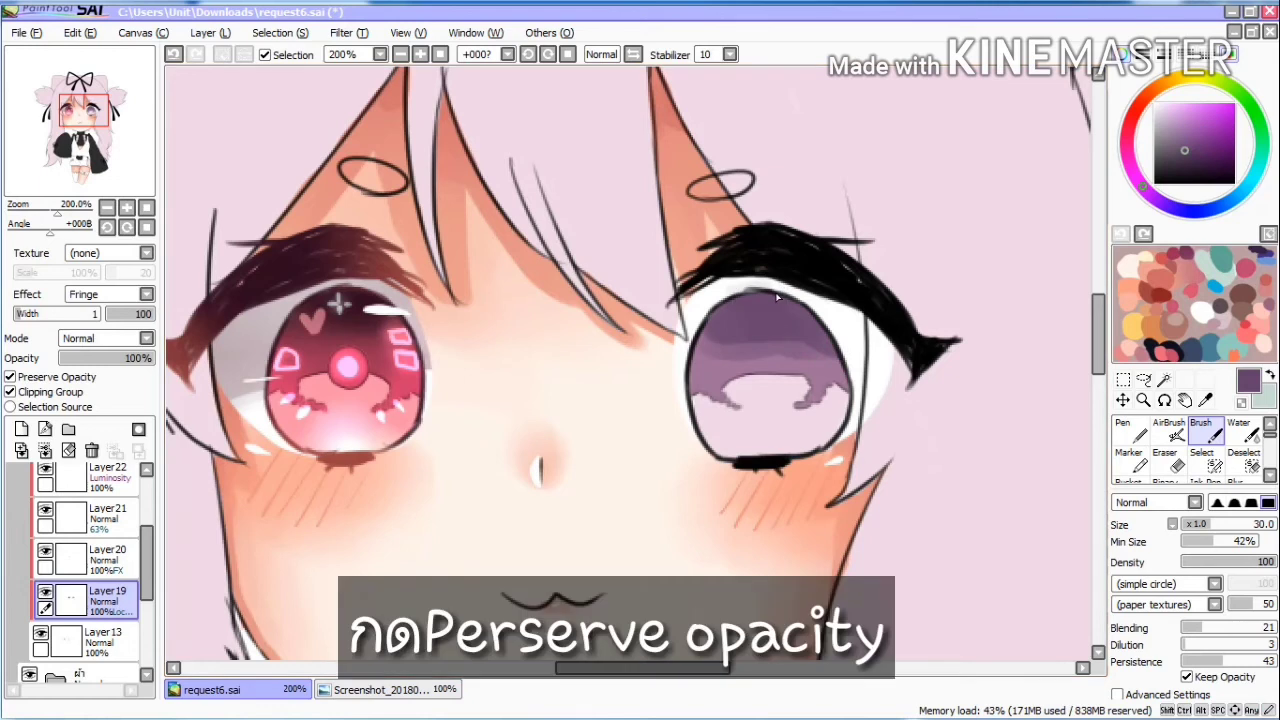
Step: Brush a deeper bluish purple over the upper part of the second iris and blend it downward with the Water tool
left_click_drag(1143, 187, 1154, 200)
left_click(1196, 160)
left_click_drag(801, 325, 770, 306)
left_click(1243, 431)
mouse_move(712, 348)
left_mouse_down()
mouse_move(733, 324)
mouse_move(718, 336)
mouse_move(735, 346)
mouse_move(830, 342)
mouse_move(806, 339)
mouse_move(792, 364)
mouse_move(723, 346)
mouse_move(760, 322)
mouse_move(890, 339)
mouse_move(730, 329)
mouse_move(790, 314)
mouse_move(812, 326)
mouse_move(780, 330)
mouse_move(745, 362)
mouse_move(695, 359)
mouse_move(862, 365)
left_mouse_up()
Step: Brush another deep purple pass across the second iris's upper shadow at size 30 and soften it with the Water tool
left_click(1206, 434)
key("c")
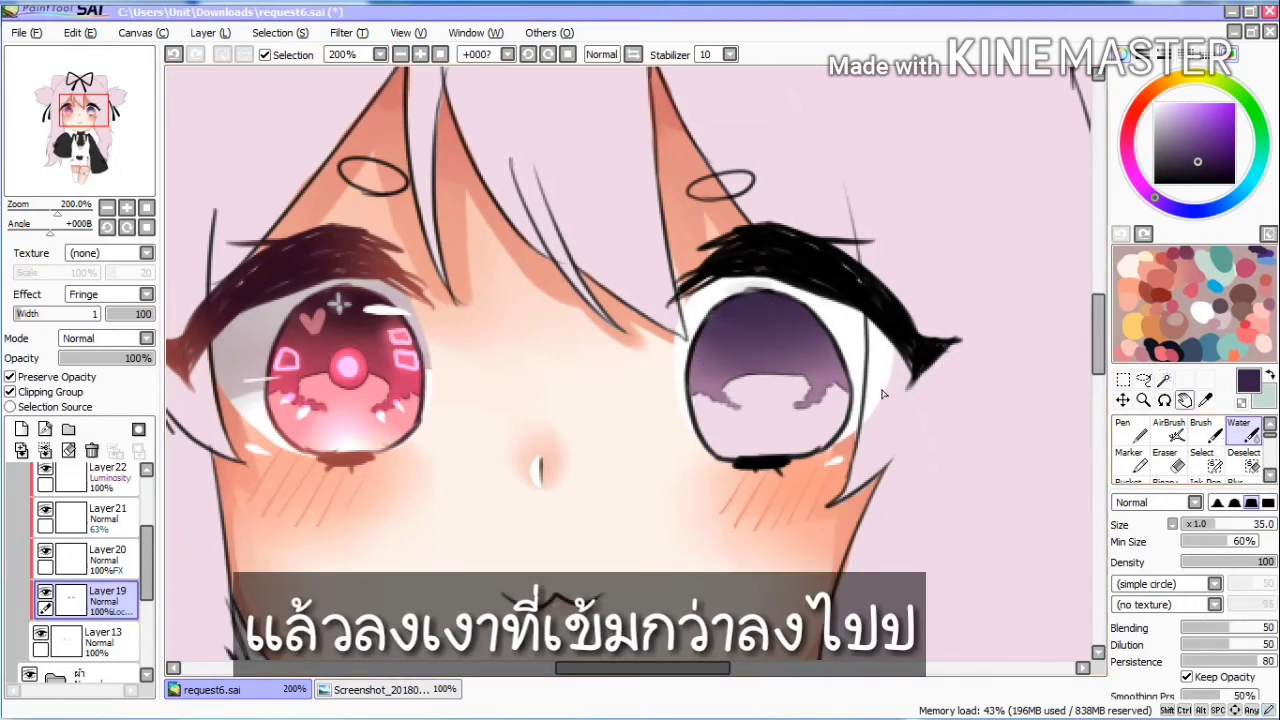
key("b")
mouse_move(694, 317)
left_mouse_down()
mouse_move(801, 303)
mouse_move(826, 312)
mouse_move(750, 314)
mouse_move(860, 337)
left_mouse_up()
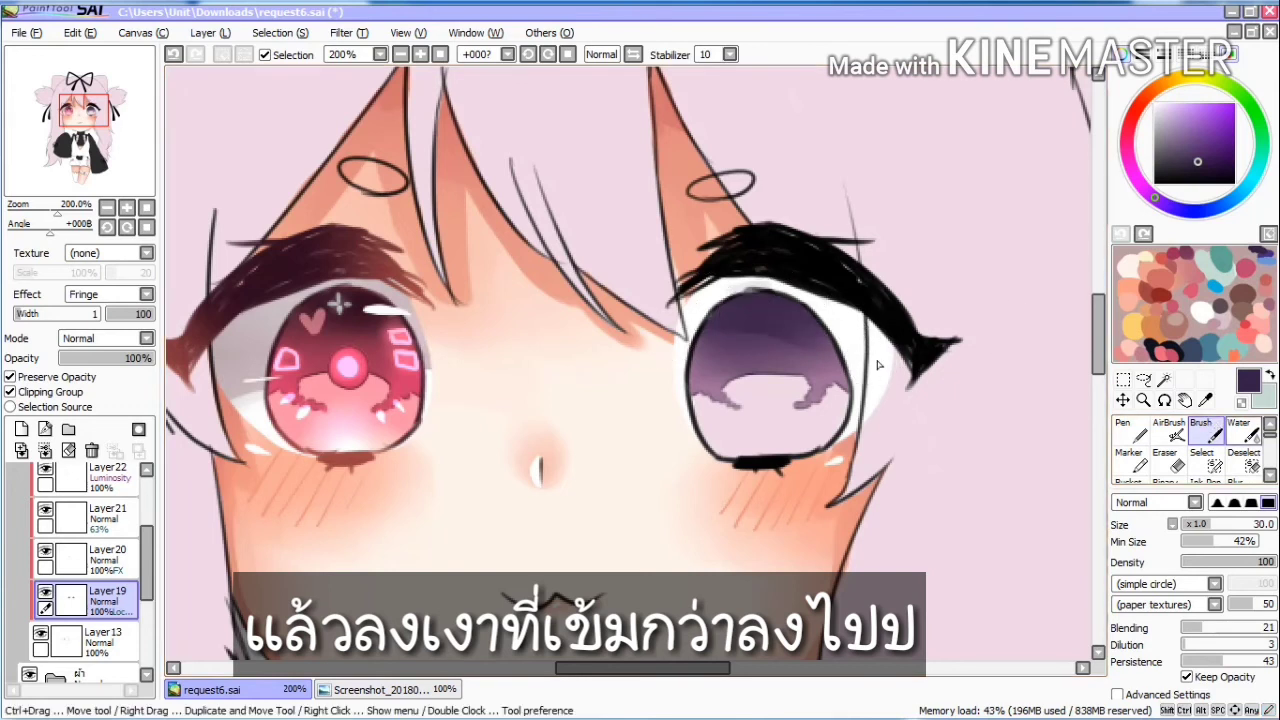
key("c")
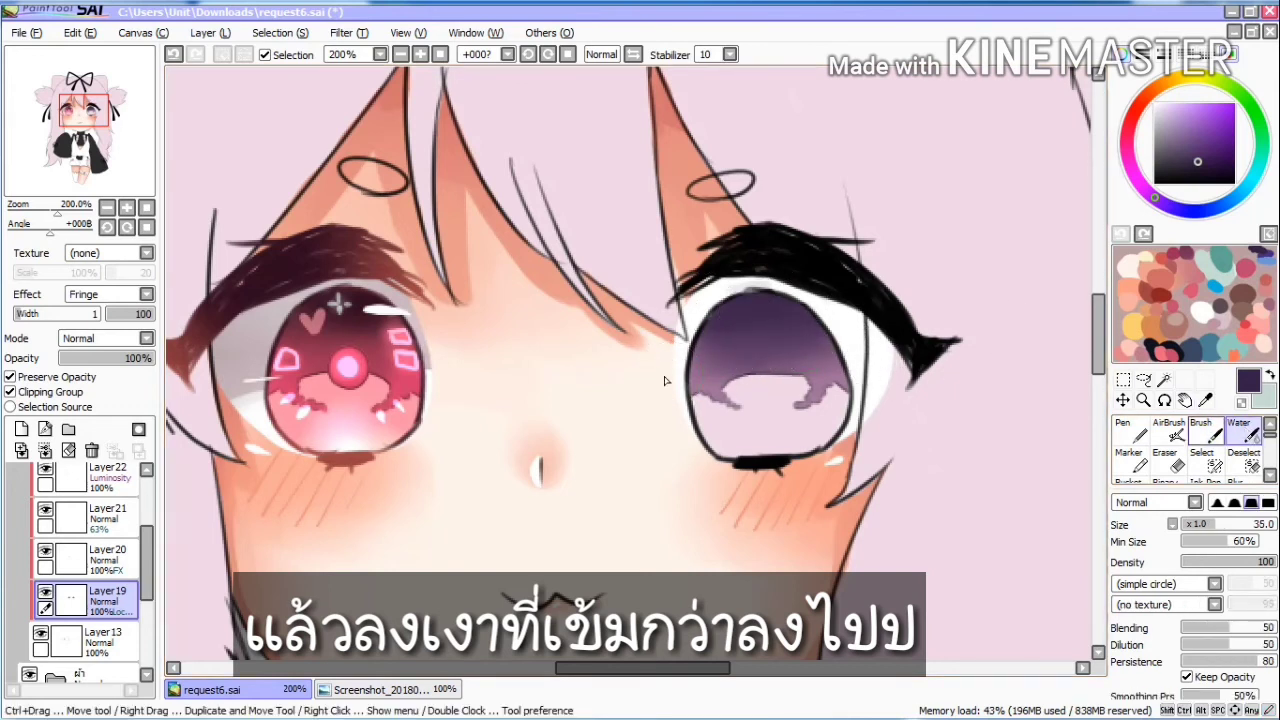
left_click(1208, 434)
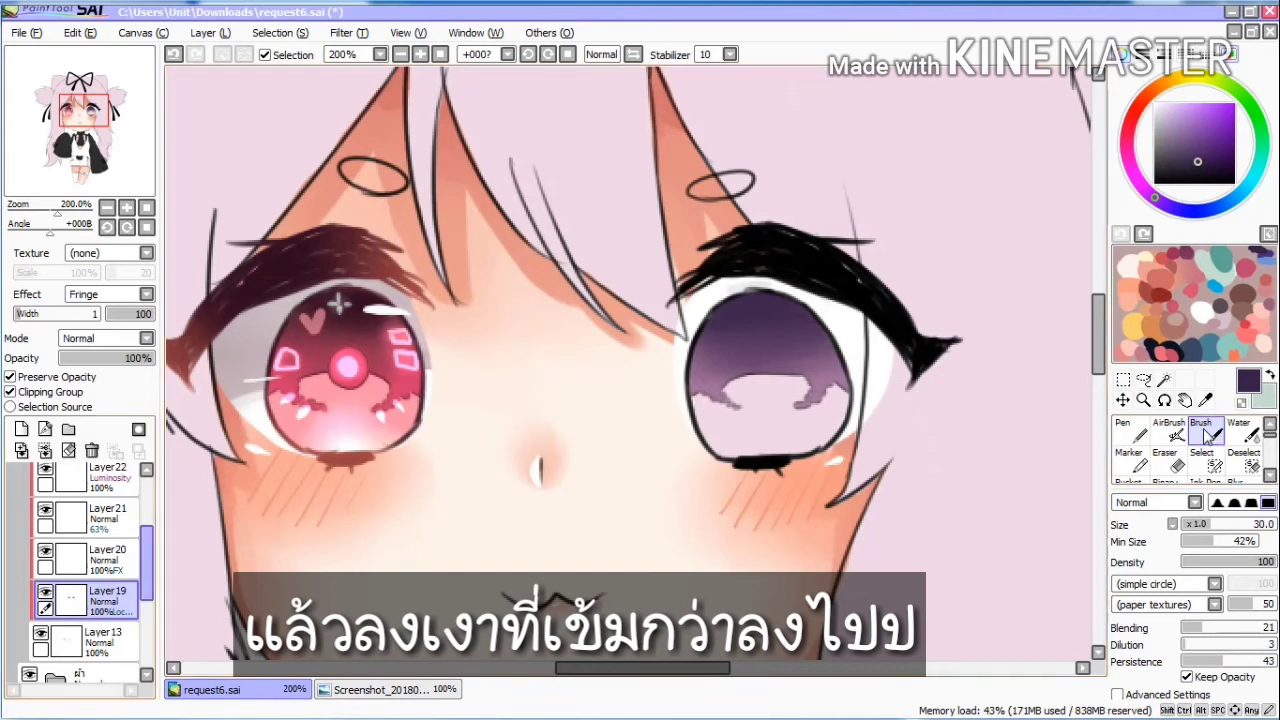
Step: Paint a round pupil in the sampled muted purple at the second iris's center on Layer20, reducing the Brush size to 14
left_click(88, 565)
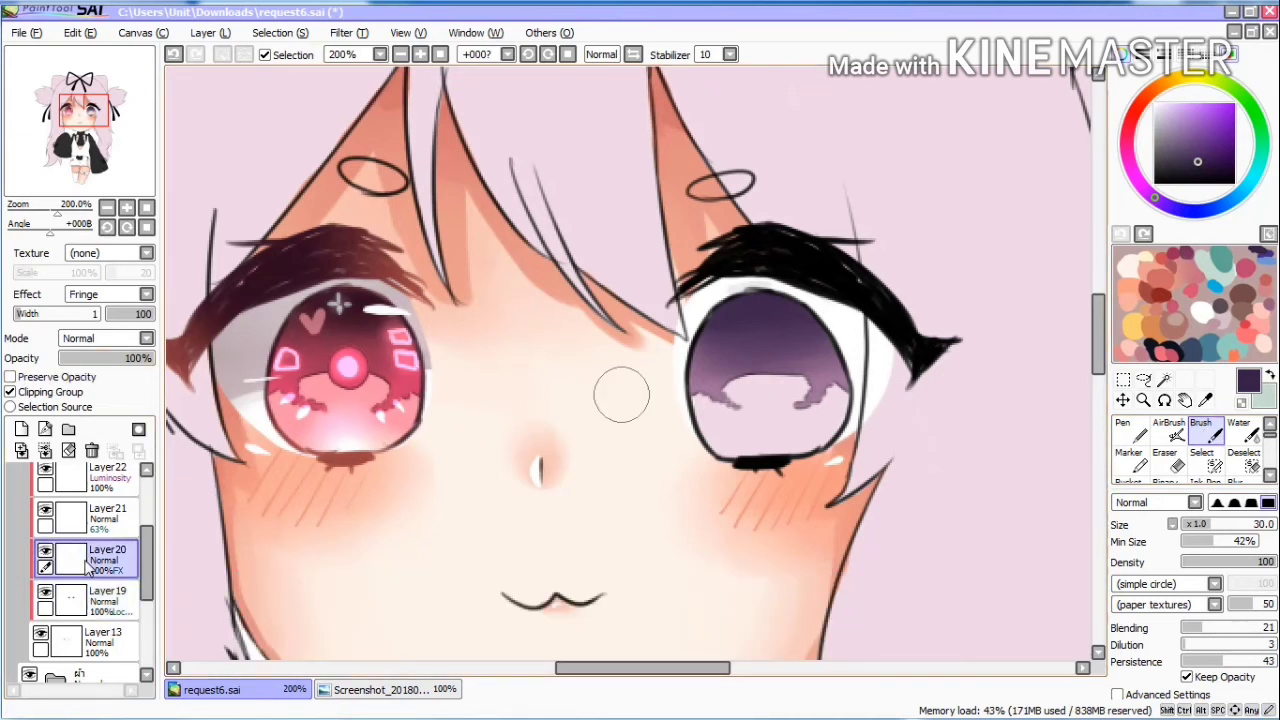
right_click(812, 399)
key("[")
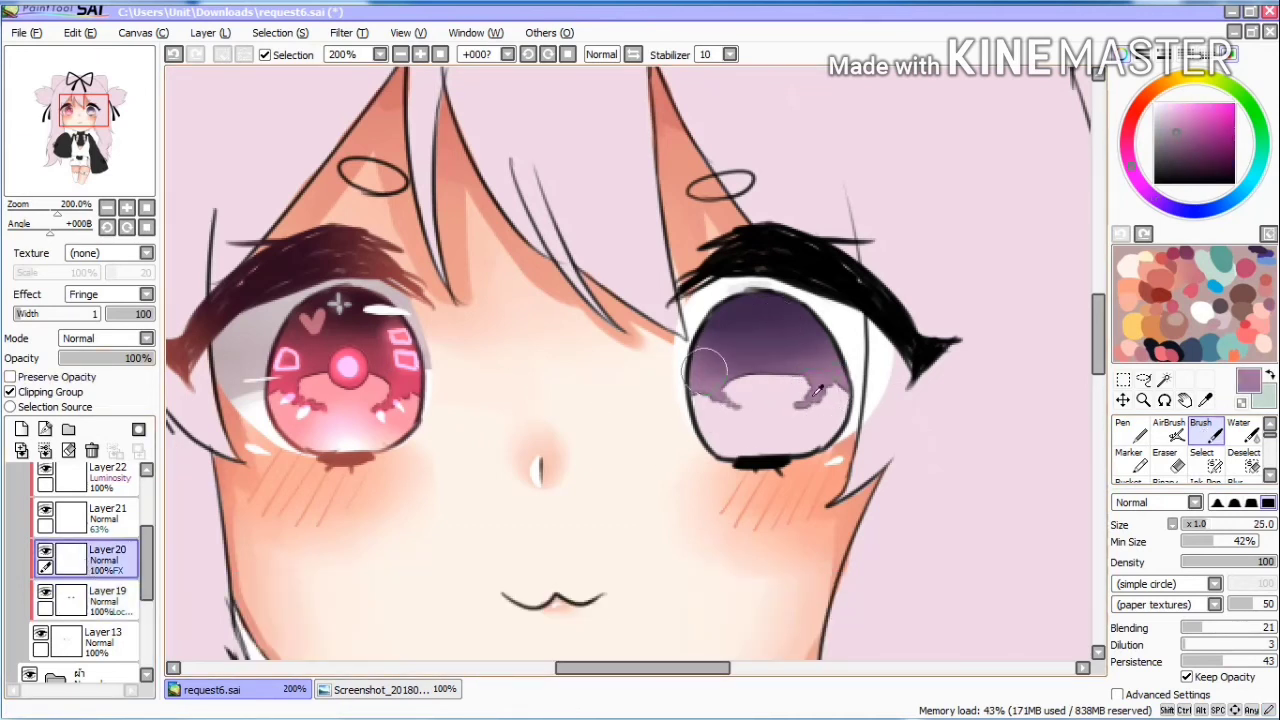
left_click_drag(762, 380, 770, 374)
key("ctrl+z")
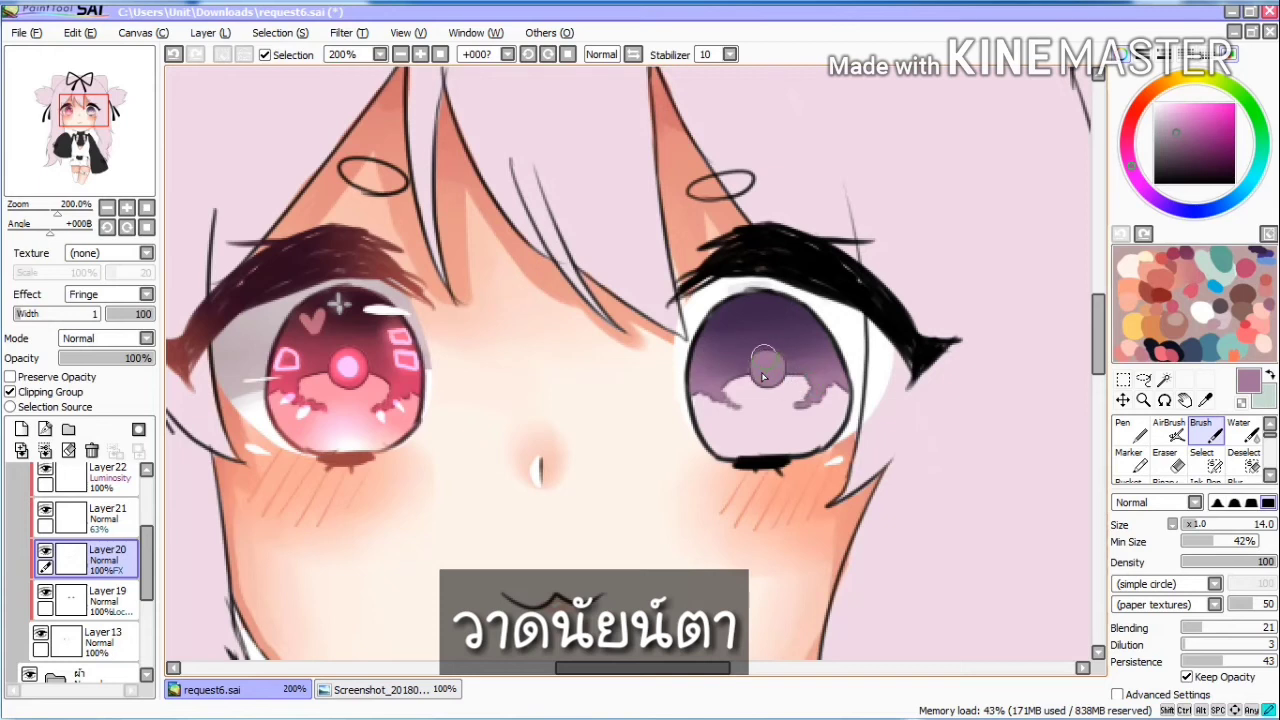
Step: Draw a small heart in the sampled pale pink at the second iris's upper left on Layer21 with the Pen at size 14
left_click(98, 518)
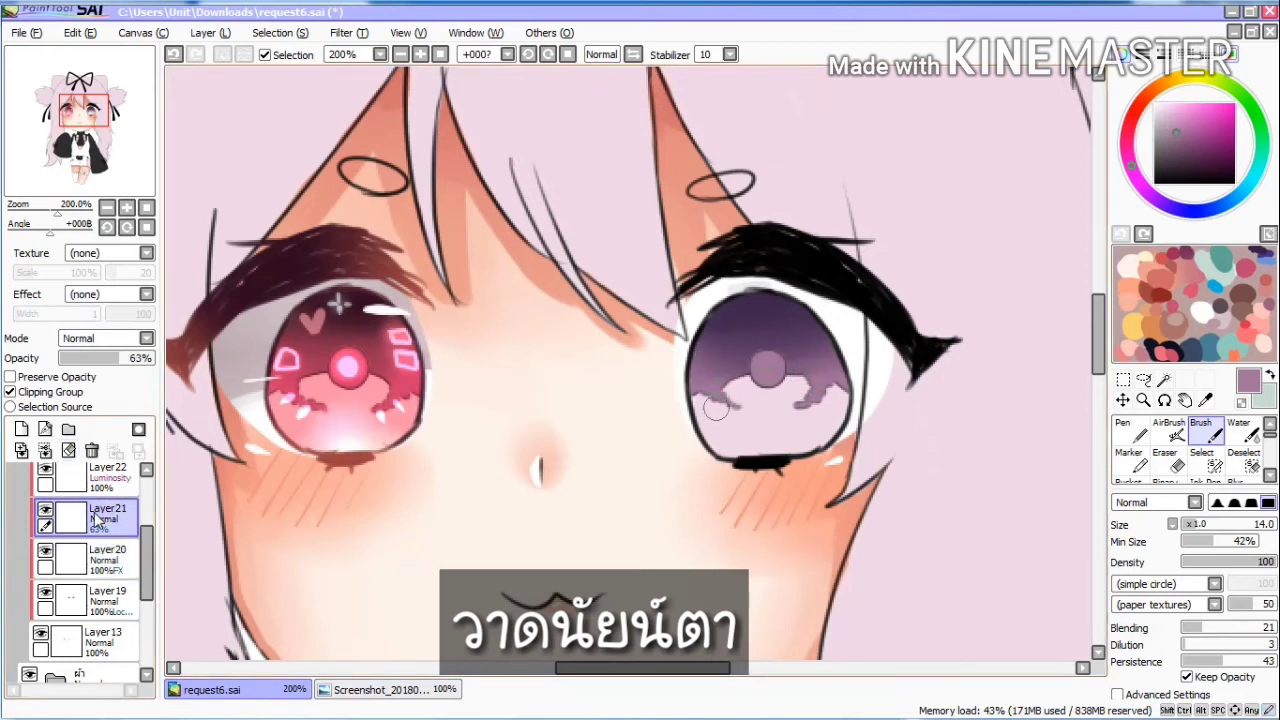
left_click(743, 440, "alt")
key("n")
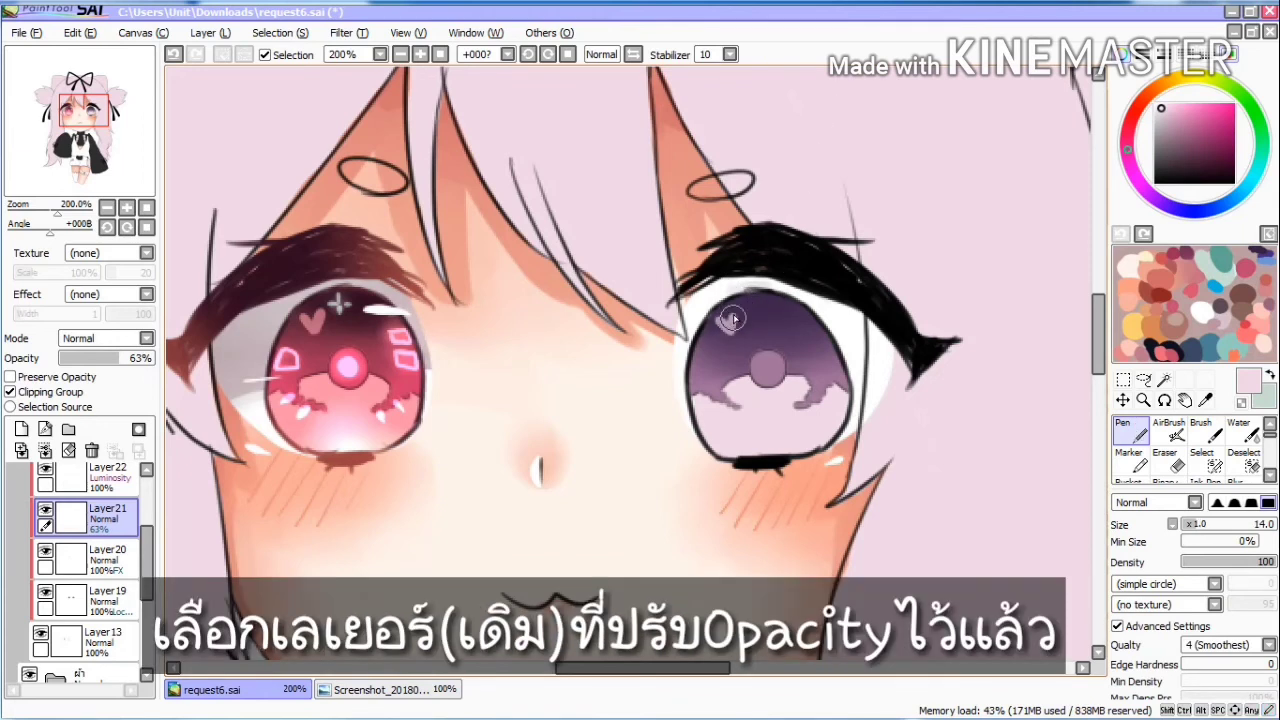
mouse_move(730, 323)
left_mouse_down()
mouse_move(717, 322)
mouse_move(728, 335)
left_mouse_up()
key("ctrl+z")
key("ctrl+z")
mouse_move(734, 318)
left_mouse_down()
mouse_move(728, 335)
mouse_move(750, 310)
left_mouse_up()
Step: Draw a four-pointed sparkle in light yellow-orange beside the heart on Layer21, undoing stray strokes
right_click(1140, 322)
key("ctrl+z")
key("ctrl+z")
left_click_drag(756, 310, 751, 321)
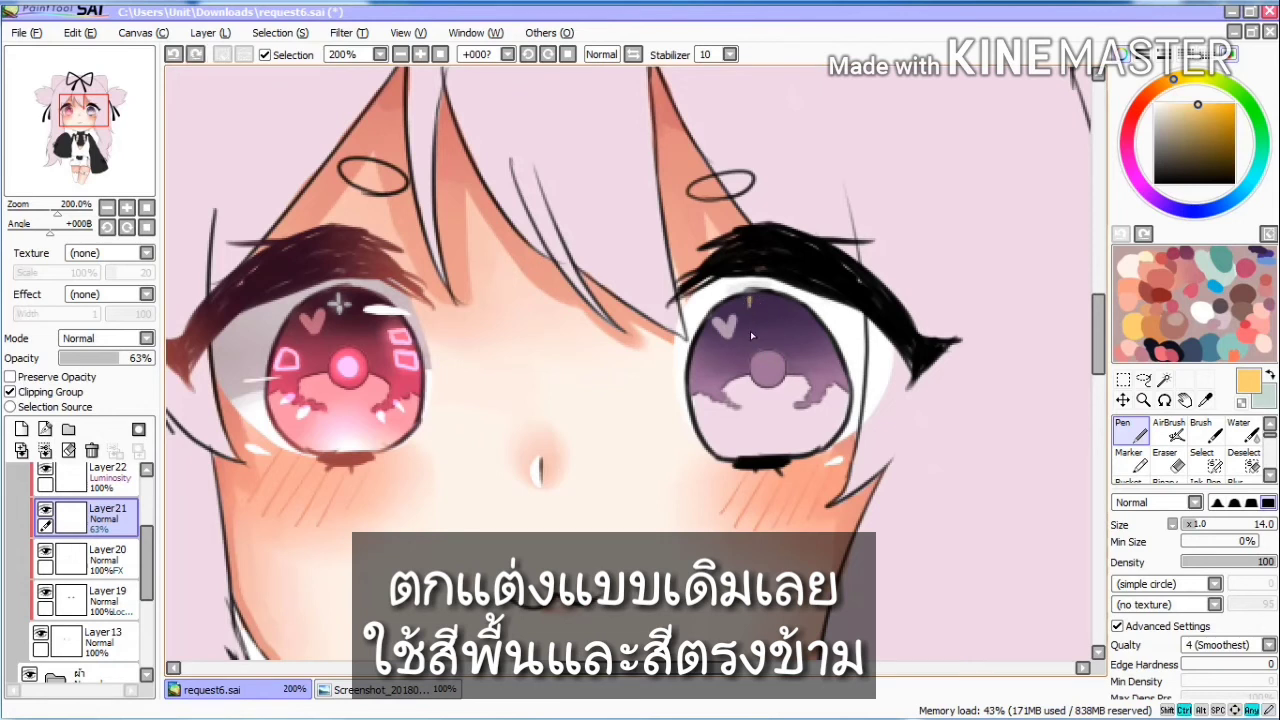
key("ctrl+z")
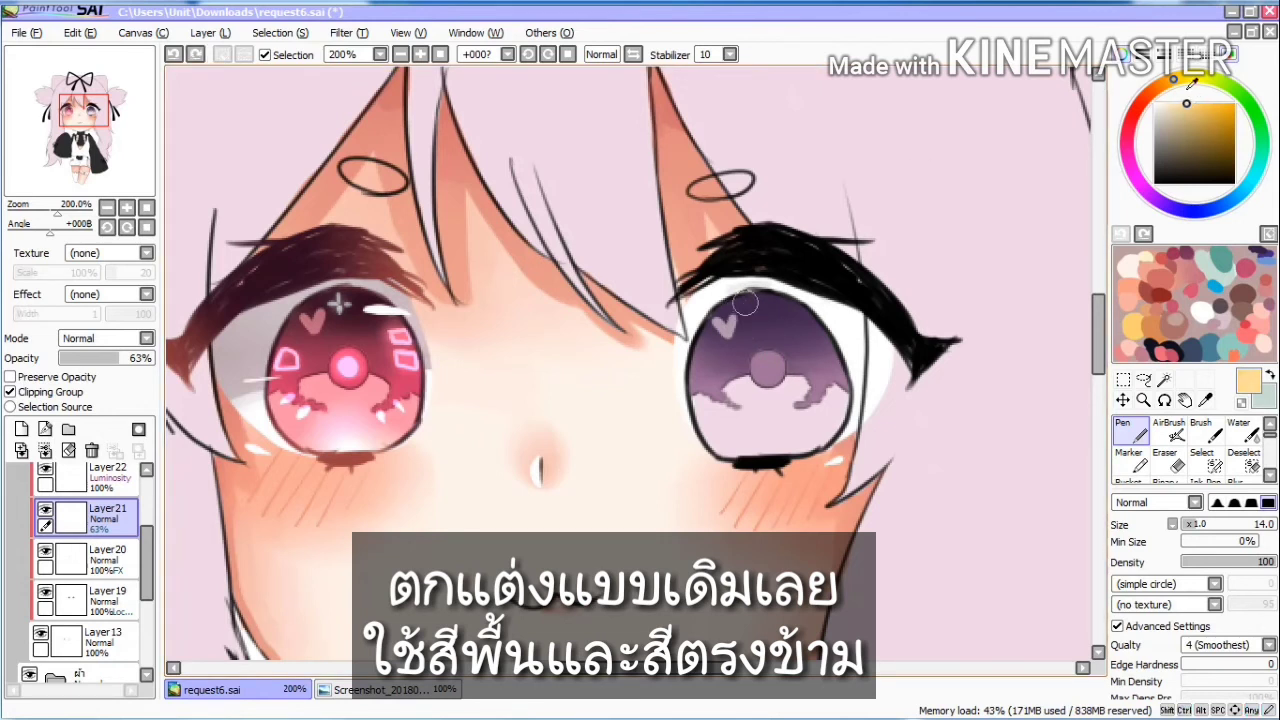
left_click_drag(747, 298, 751, 321)
key("ctrl+z")
Step: Preserve Layer13's opacity and repaint the second iris's base in a slightly darker dusty pink, raising the Pen size to 30
left_click(100, 480)
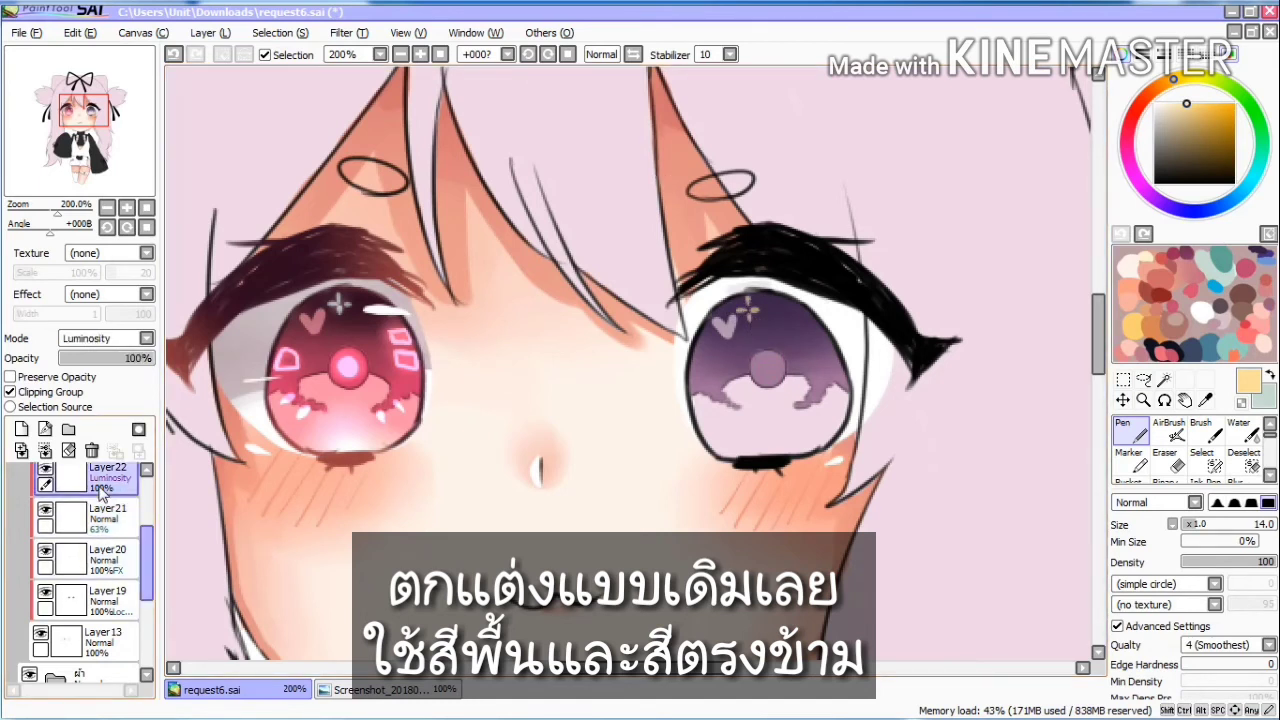
scroll(145, 575, "up", 1)
left_click_drag(145, 569, 145, 579)
left_click(108, 602)
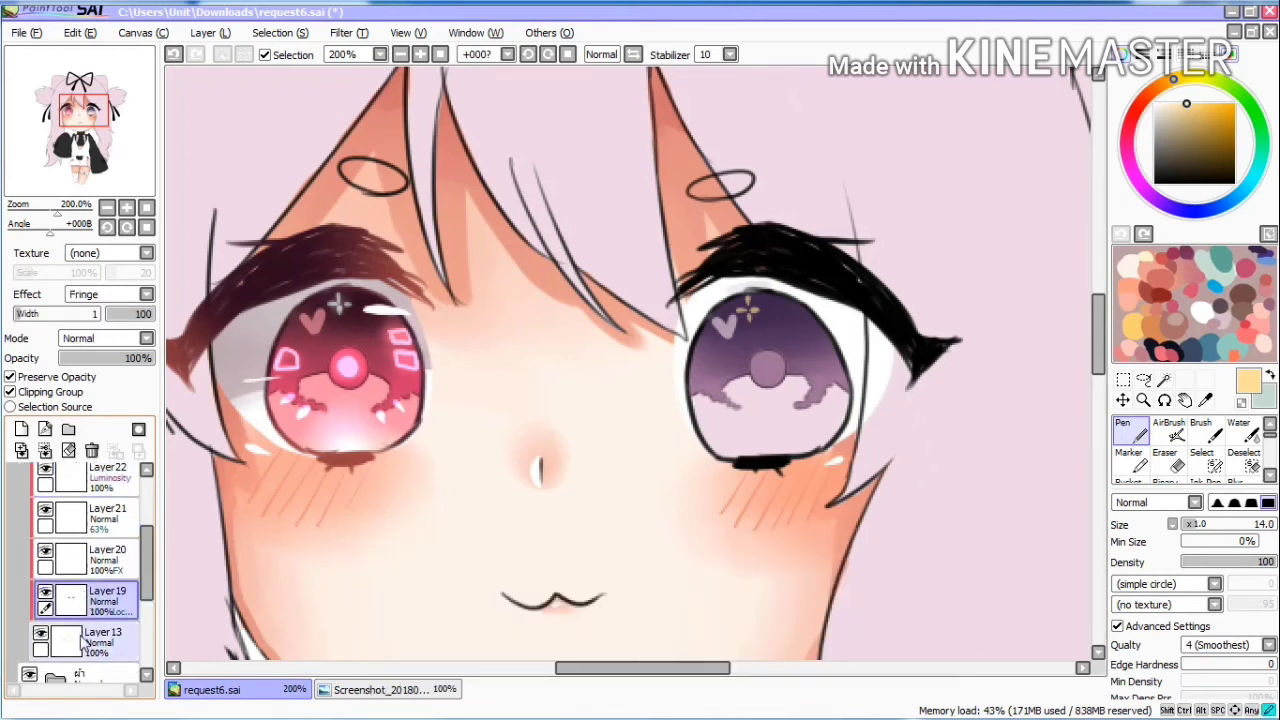
left_click(104, 640)
right_click(757, 423)
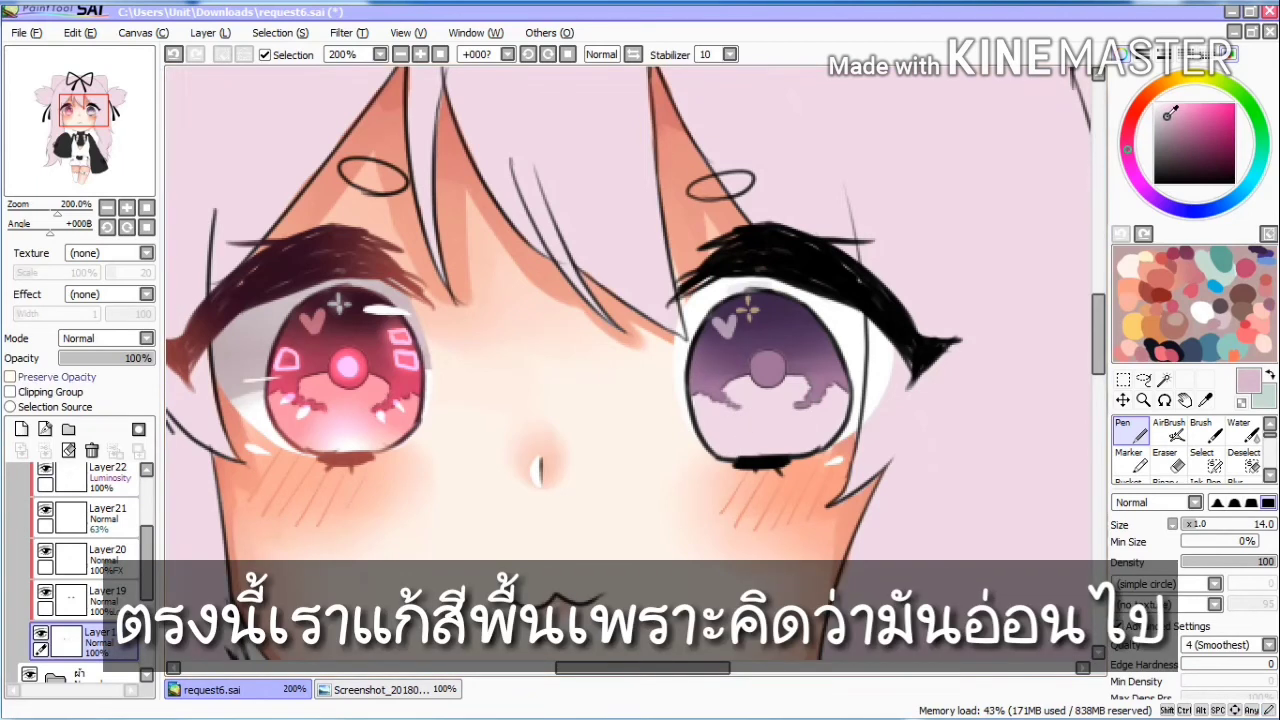
left_click(10, 377)
left_click_drag(720, 385, 745, 455)
key("bracketright")
key("bracketright")
key("bracketright")
mouse_move(757, 392)
left_mouse_down()
mouse_move(746, 430)
mouse_move(793, 396)
mouse_move(816, 440)
left_mouse_up()
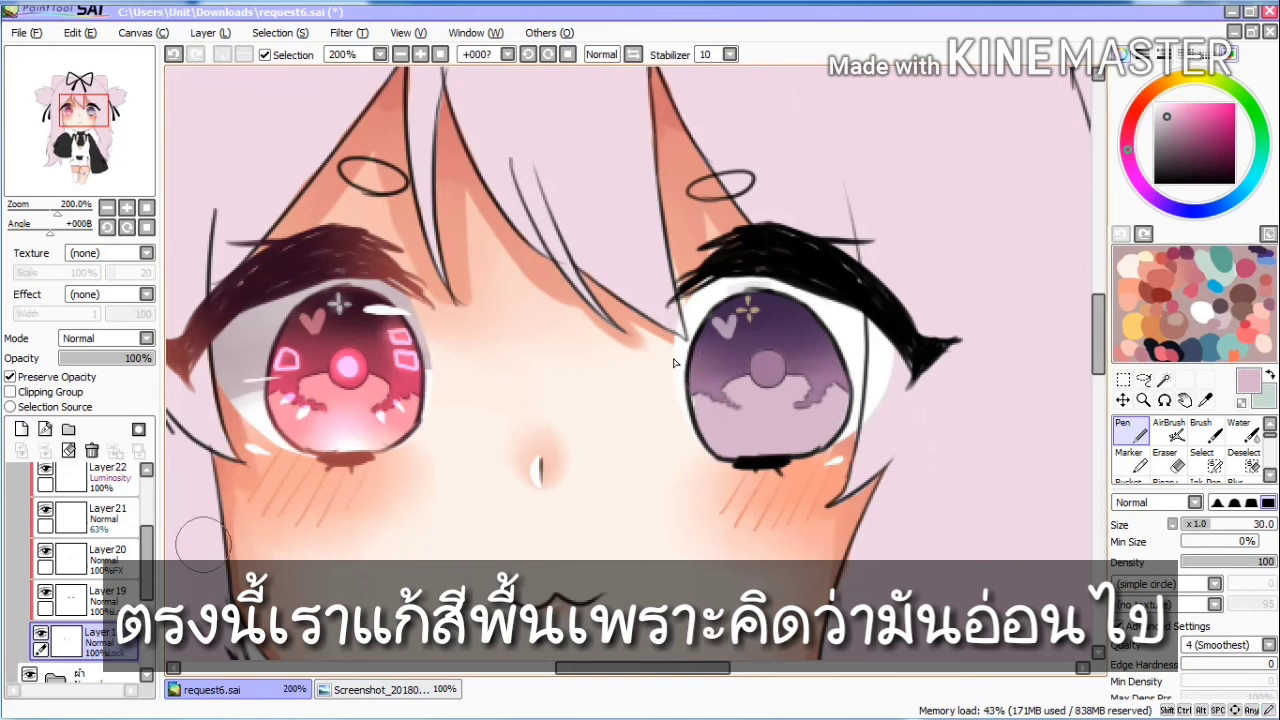
Step: Preserve Layer21's opacity and recolor the second iris's heart with the current dusty pink
scroll(100, 540, "up", 1)
left_click(108, 548)
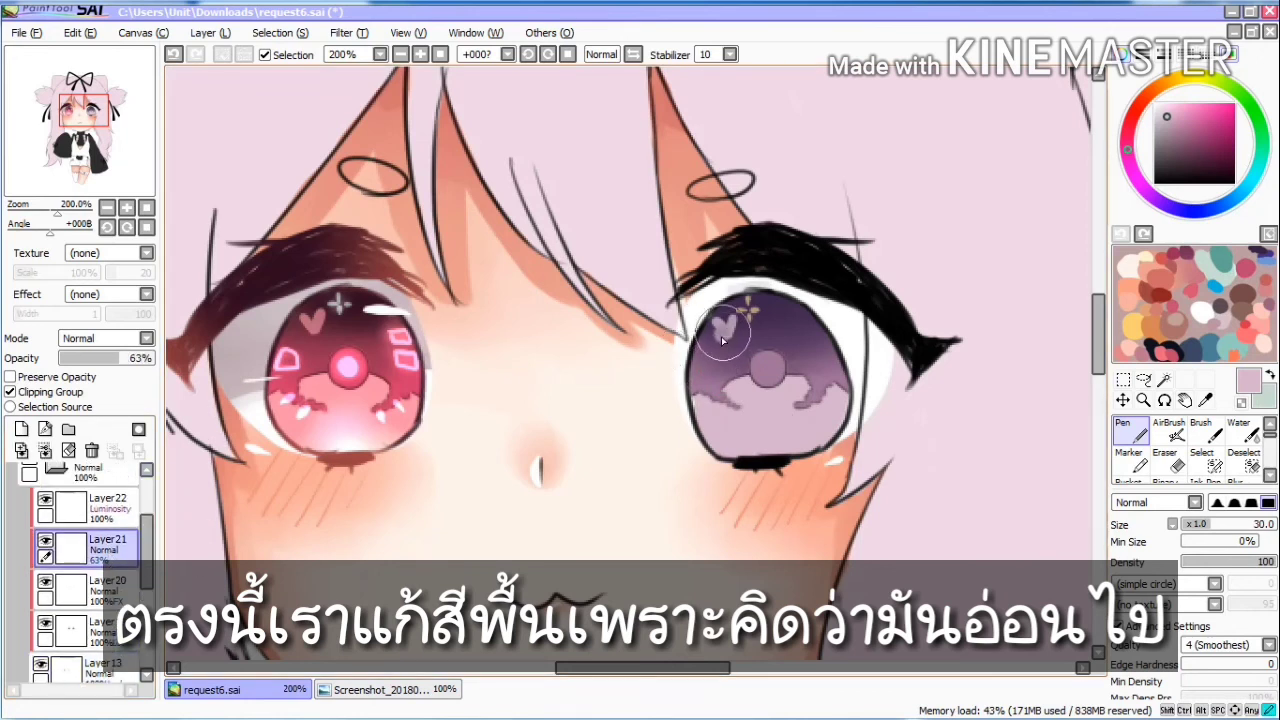
left_click(86, 377)
left_click_drag(715, 345, 733, 323)
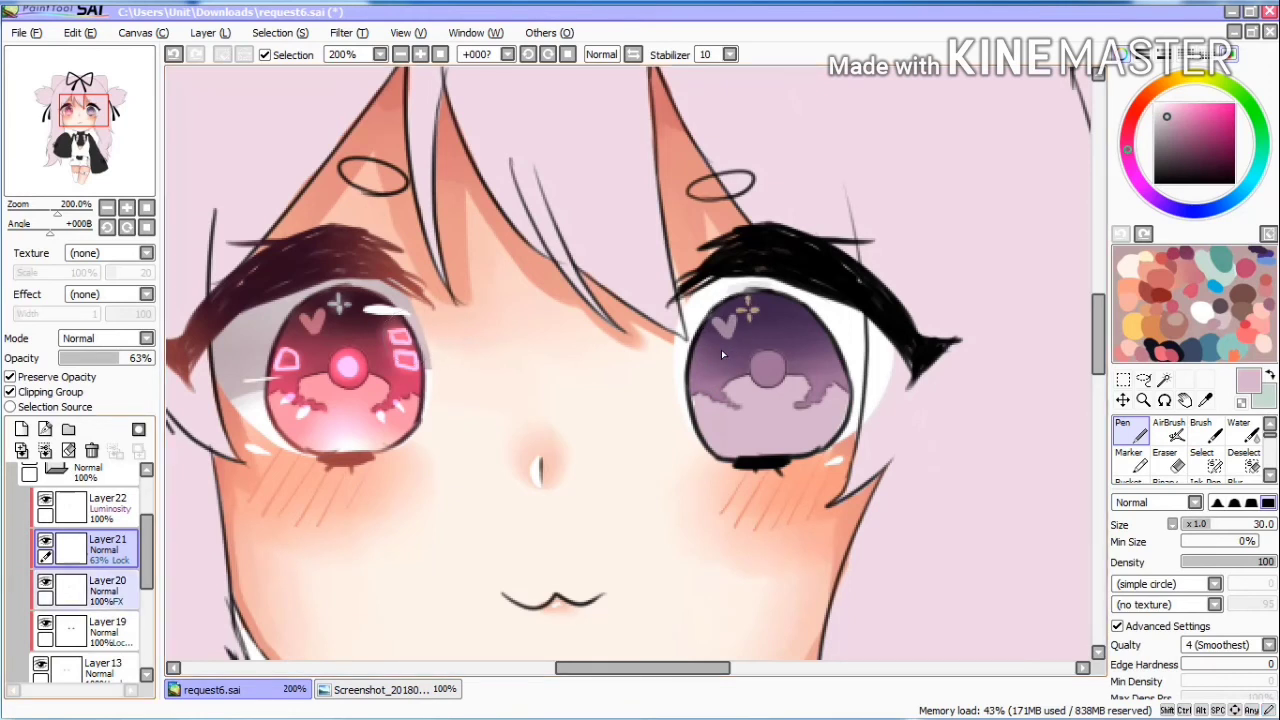
Step: Switch to the Luminosity layer Layer22 and pick a deeper dusty pink, undoing the test dabs on the second pupil
scroll(100, 540, "up", 1)
left_click(108, 520)
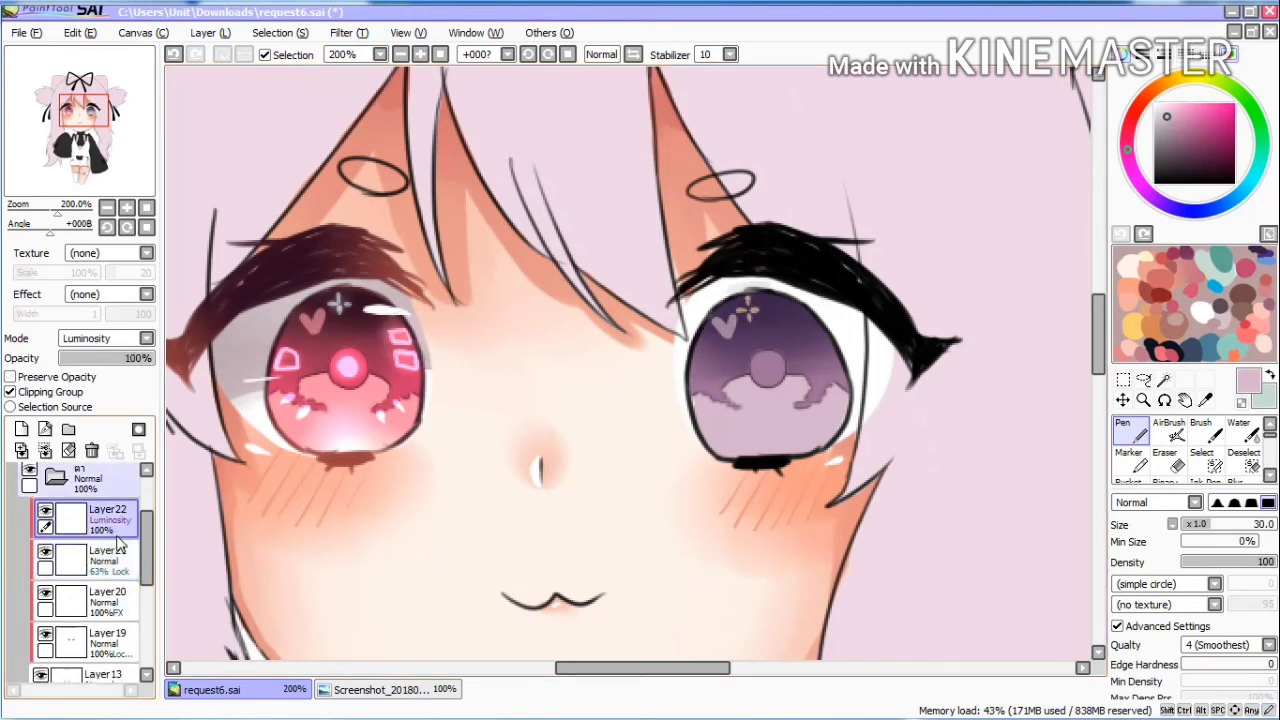
right_click(764, 422)
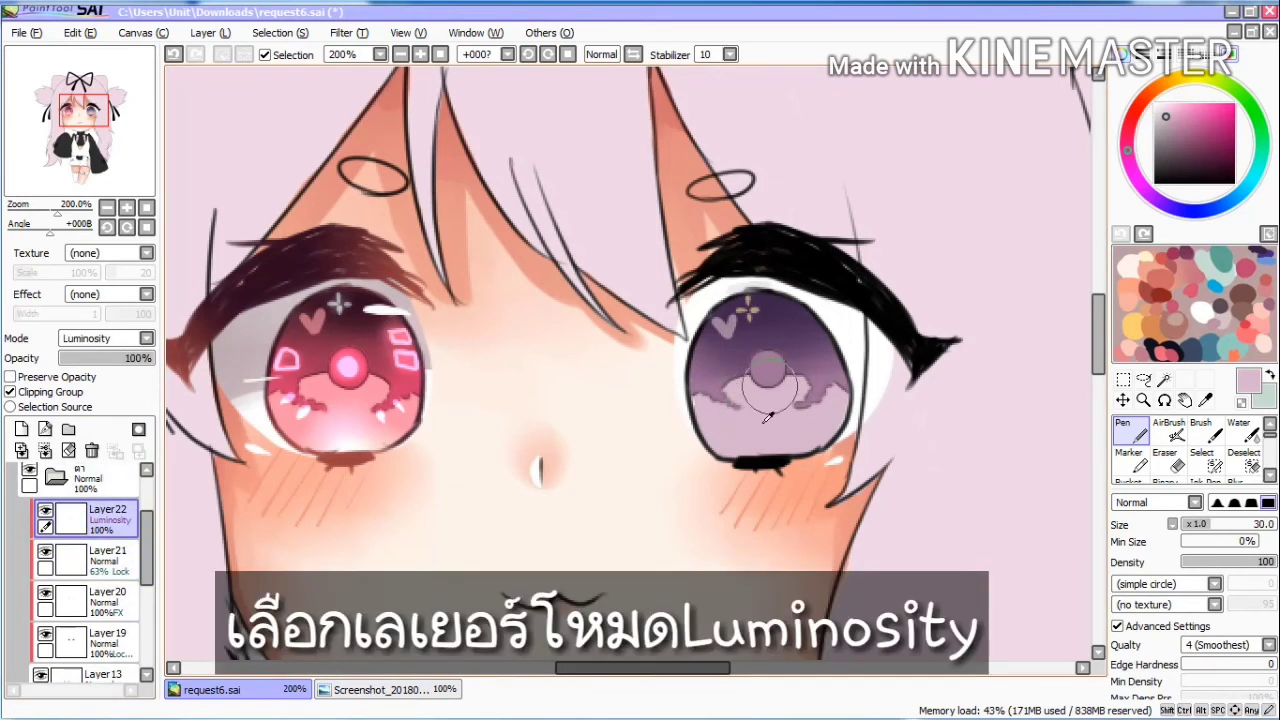
left_click_drag(767, 367, 770, 366)
key("ctrl+z")
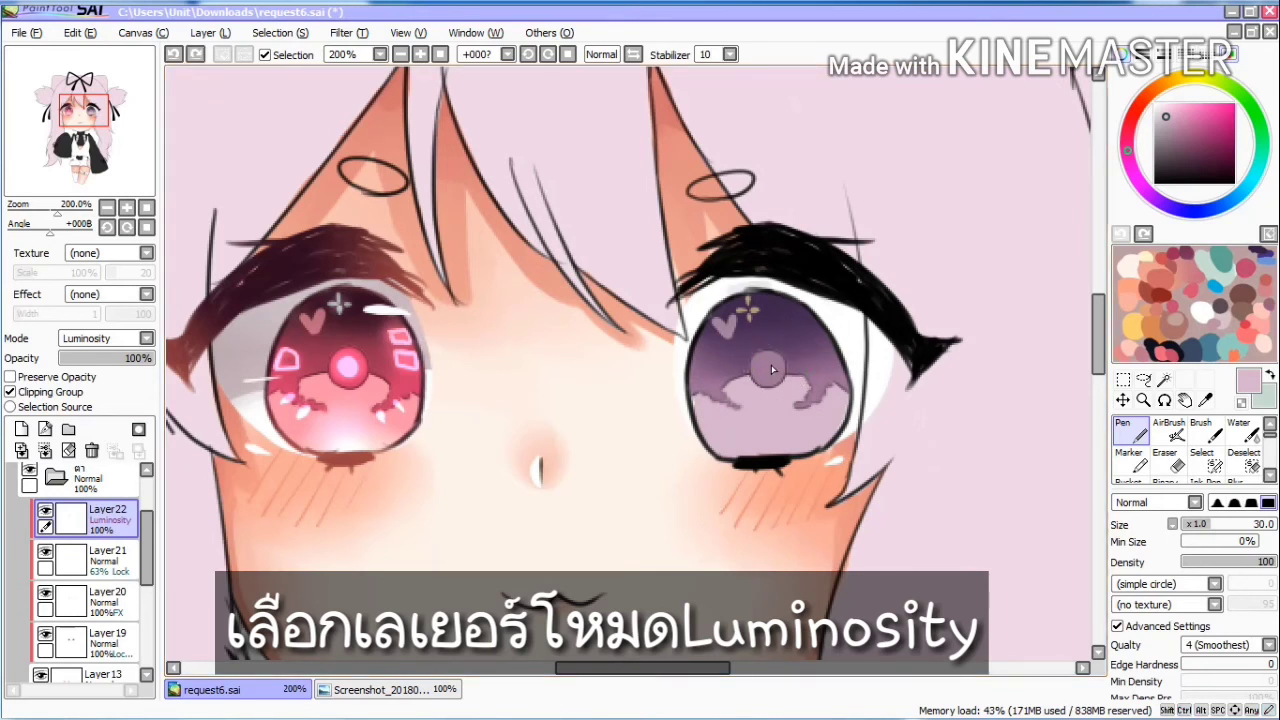
left_click(1173, 124)
left_click(764, 364)
key("ctrl+z")
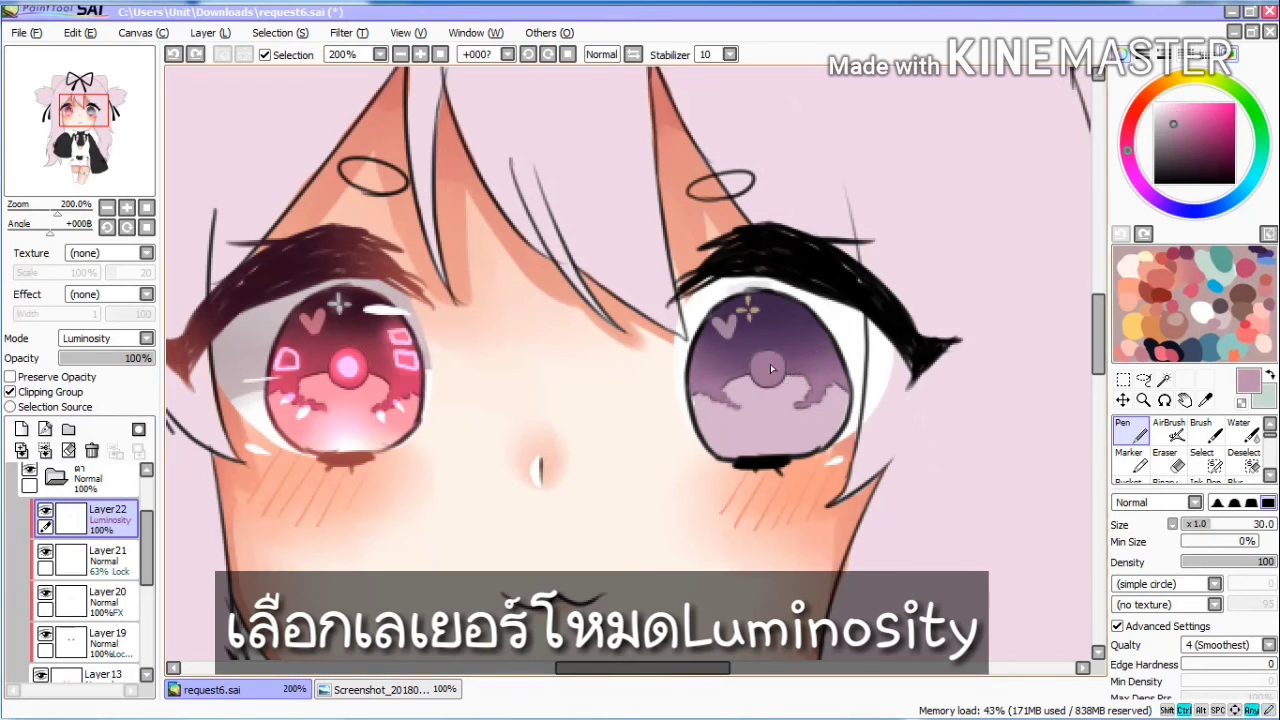
Step: Dab a bright round highlight at the second pupil's center on Layer22, reducing the Pen size to 20
left_click(768, 368)
key("ctrl+z")
left_click(767, 367)
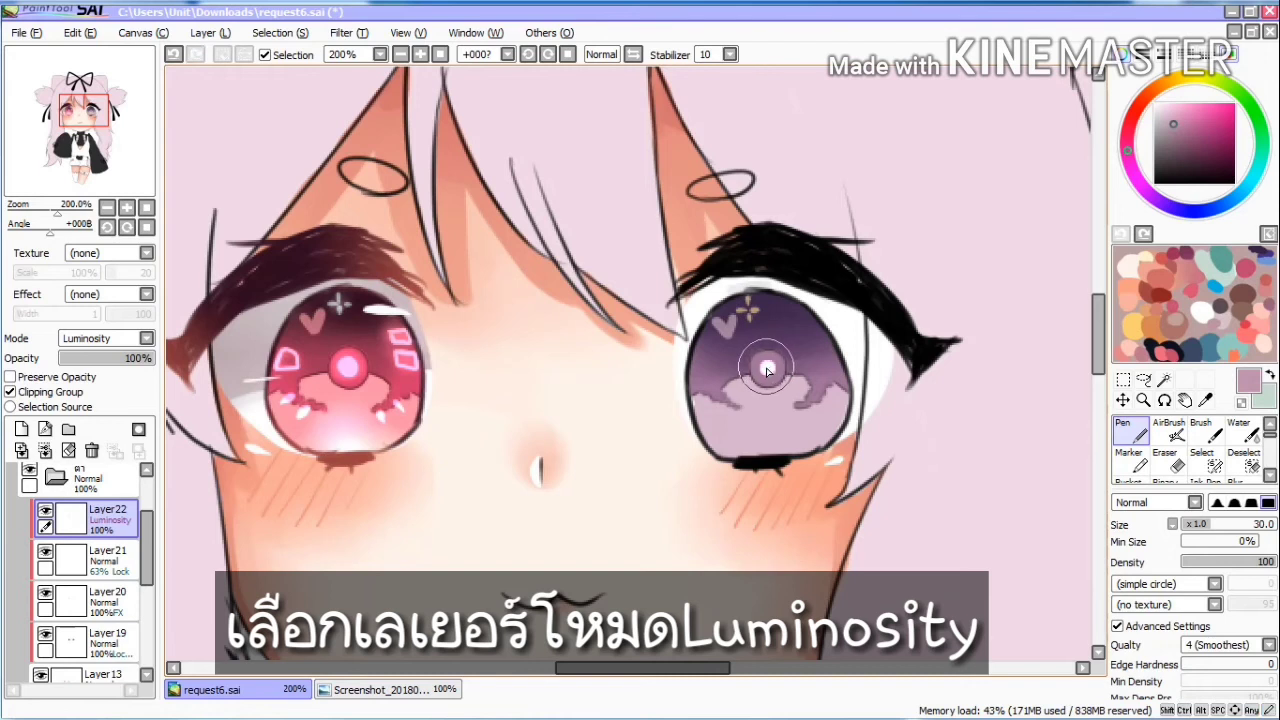
key("bracketleft")
key("bracketleft")
left_click(767, 366)
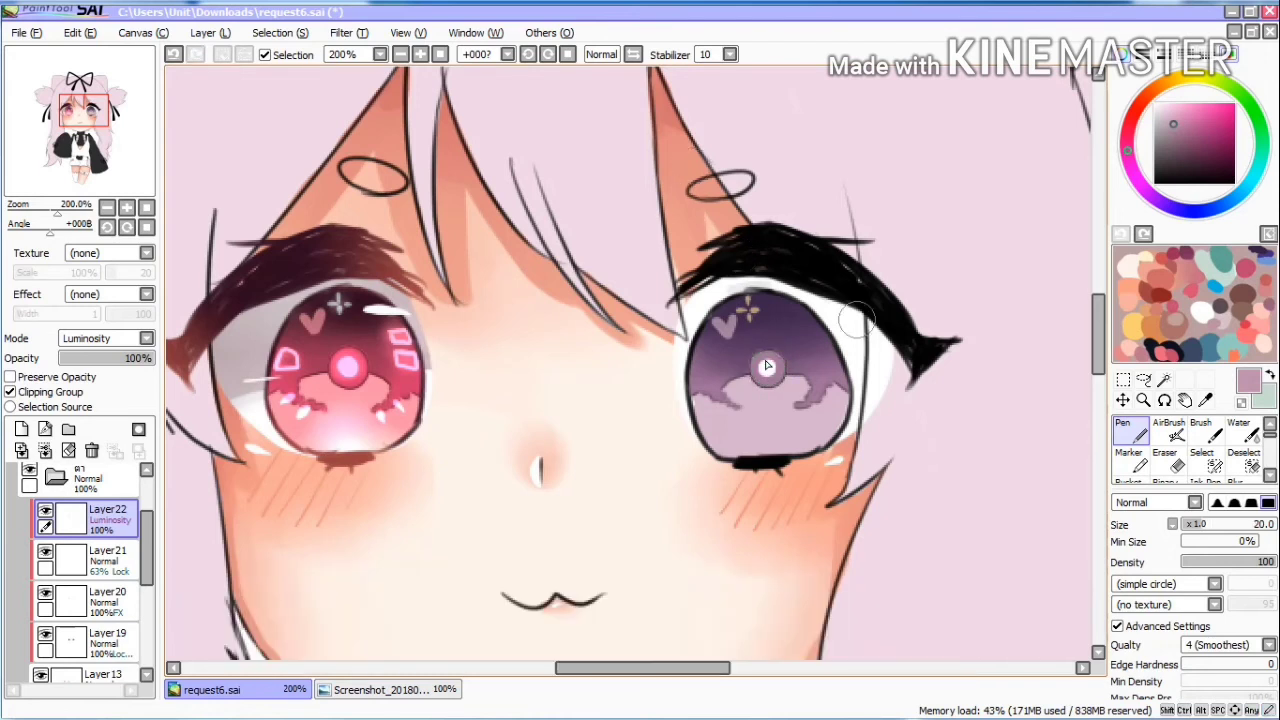
Step: Paint a half-round highlight at the second iris's bottom edge and a small quadrilateral outline on its left side, undoing stray strokes
key("bracketleft")
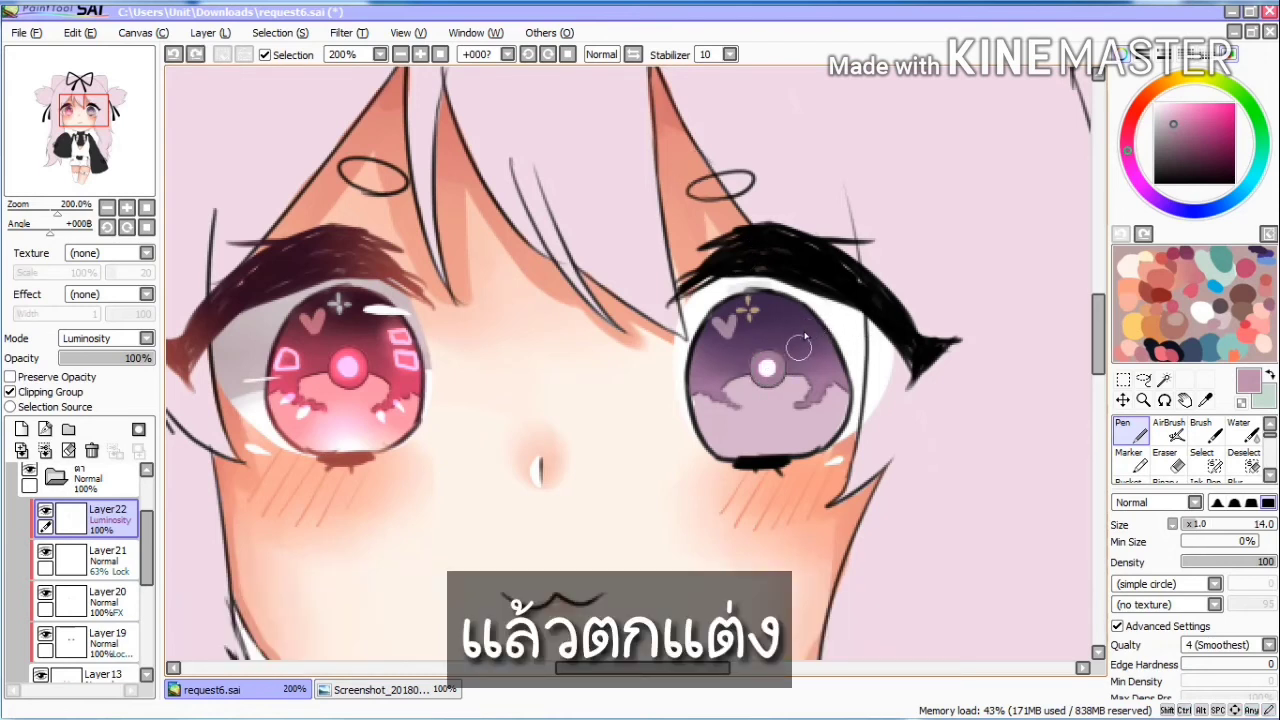
mouse_move(760, 456)
left_mouse_down()
mouse_move(773, 442)
mouse_move(778, 455)
mouse_move(785, 440)
mouse_move(764, 446)
mouse_move(776, 433)
left_mouse_up()
key("ctrl+z")
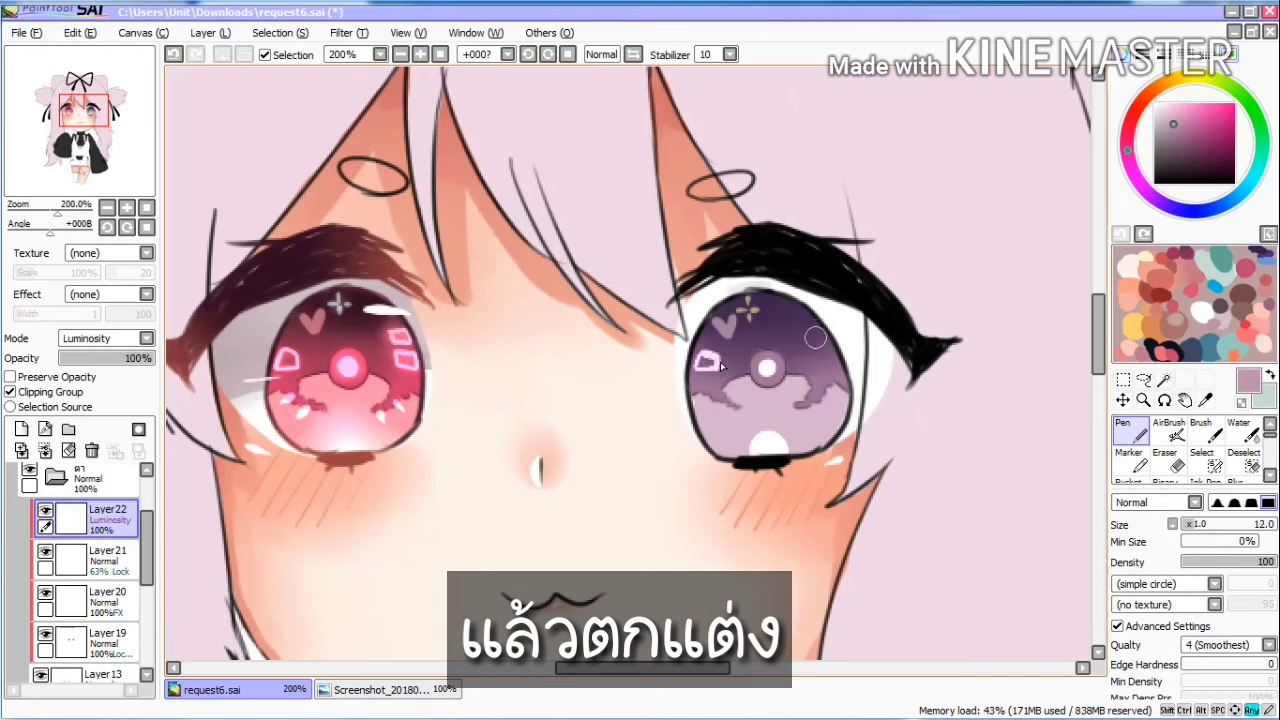
Step: Draw two small quadrilateral outlines on the second iris's right side with the Pen at size 9
key("bracketleft")
key("bracketleft")
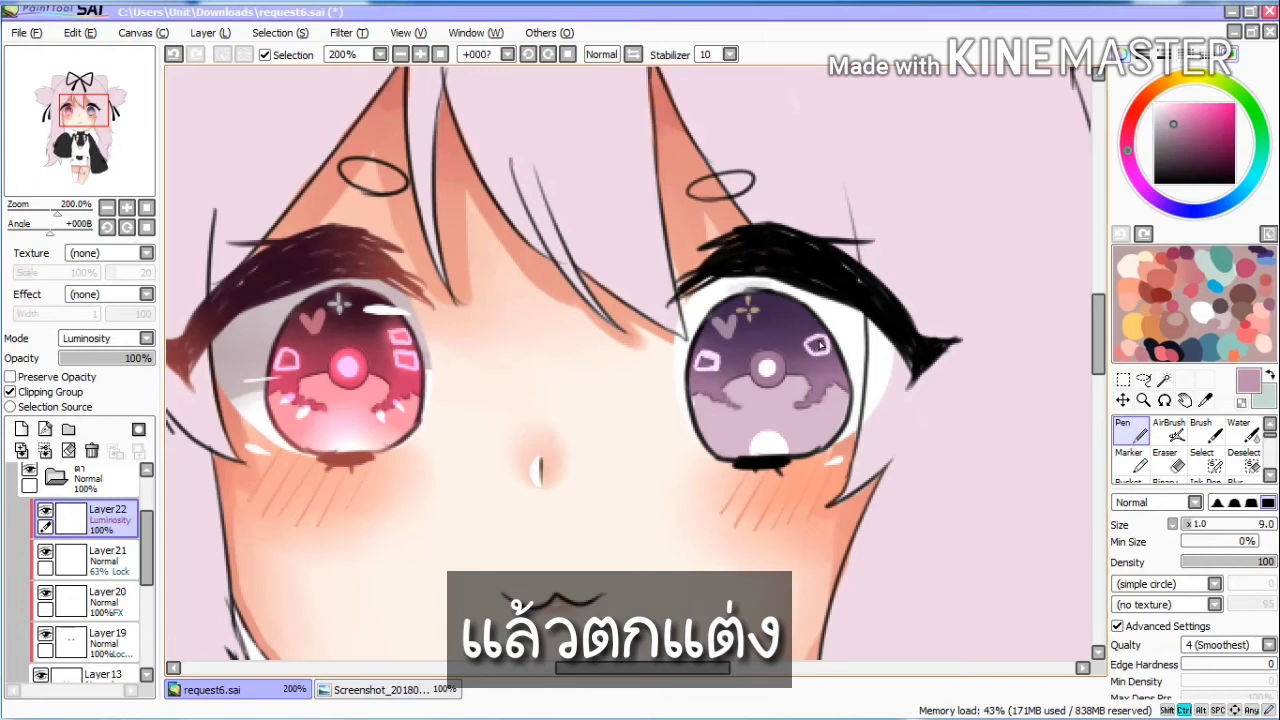
key("ctrl+z")
left_click_drag(815, 334, 822, 340)
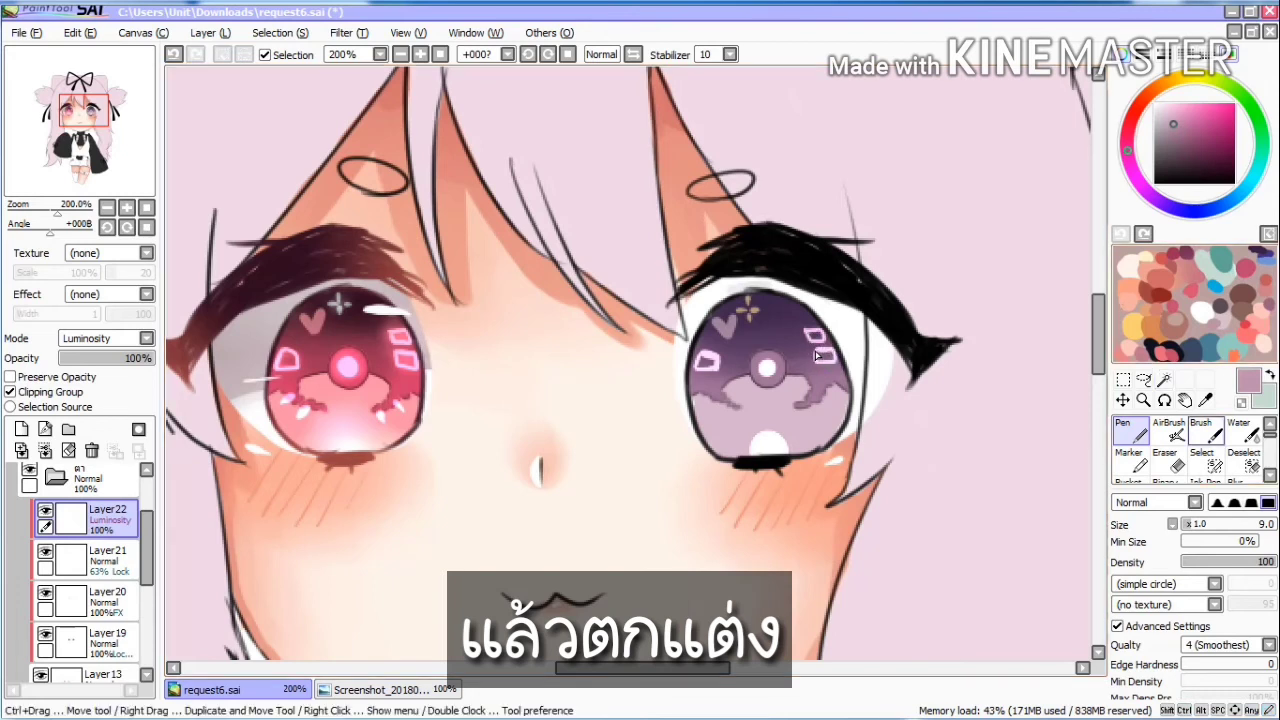
Step: Airbrush a soft glow around the second iris's outlined reflections and pupil highlight on Layer22
left_click(1175, 430)
key("bracketleft")
key("bracketleft")
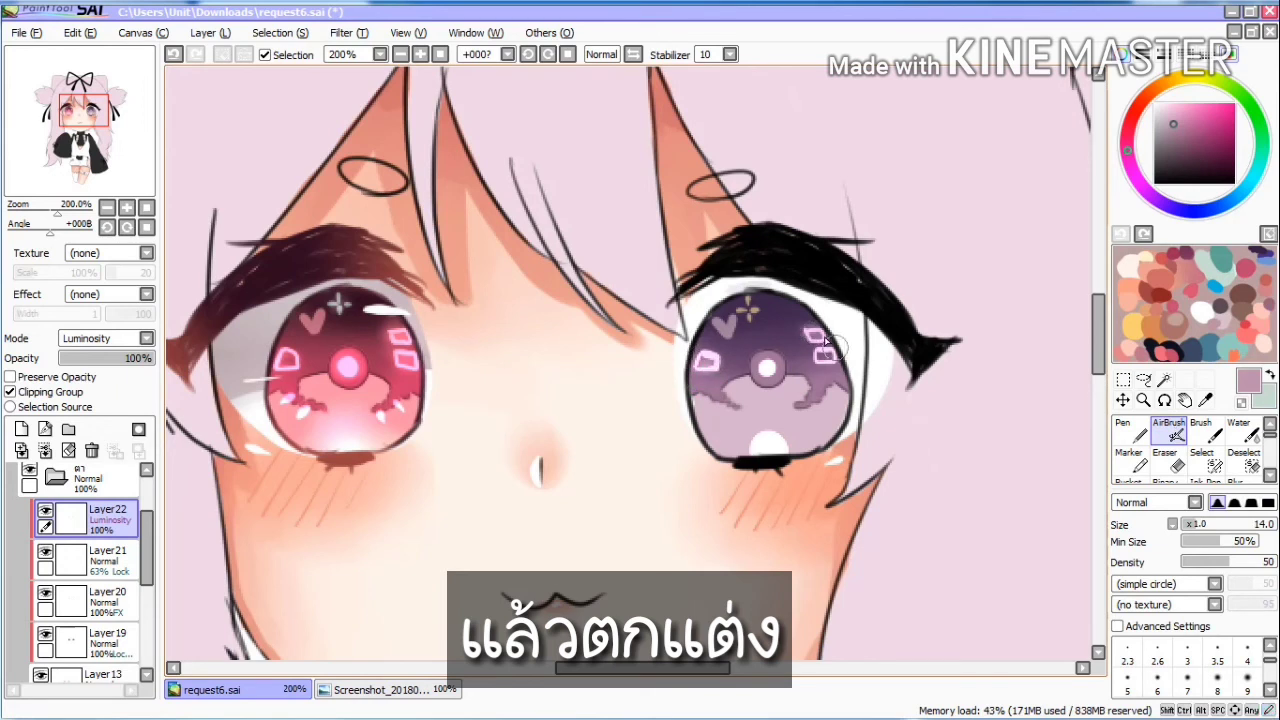
left_click_drag(761, 377, 762, 370)
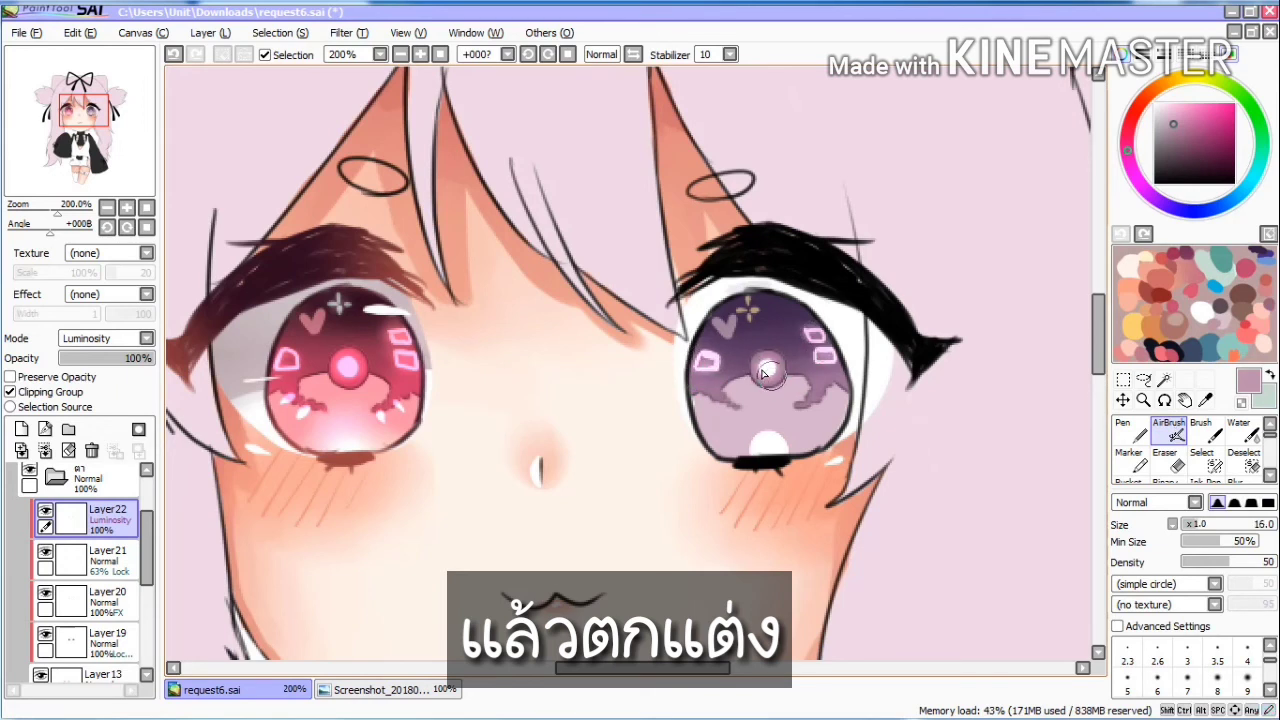
Step: Blend the half-round highlight into the bottom of the second iris with the Water tool, reducing its size to 20
left_click(1239, 430)
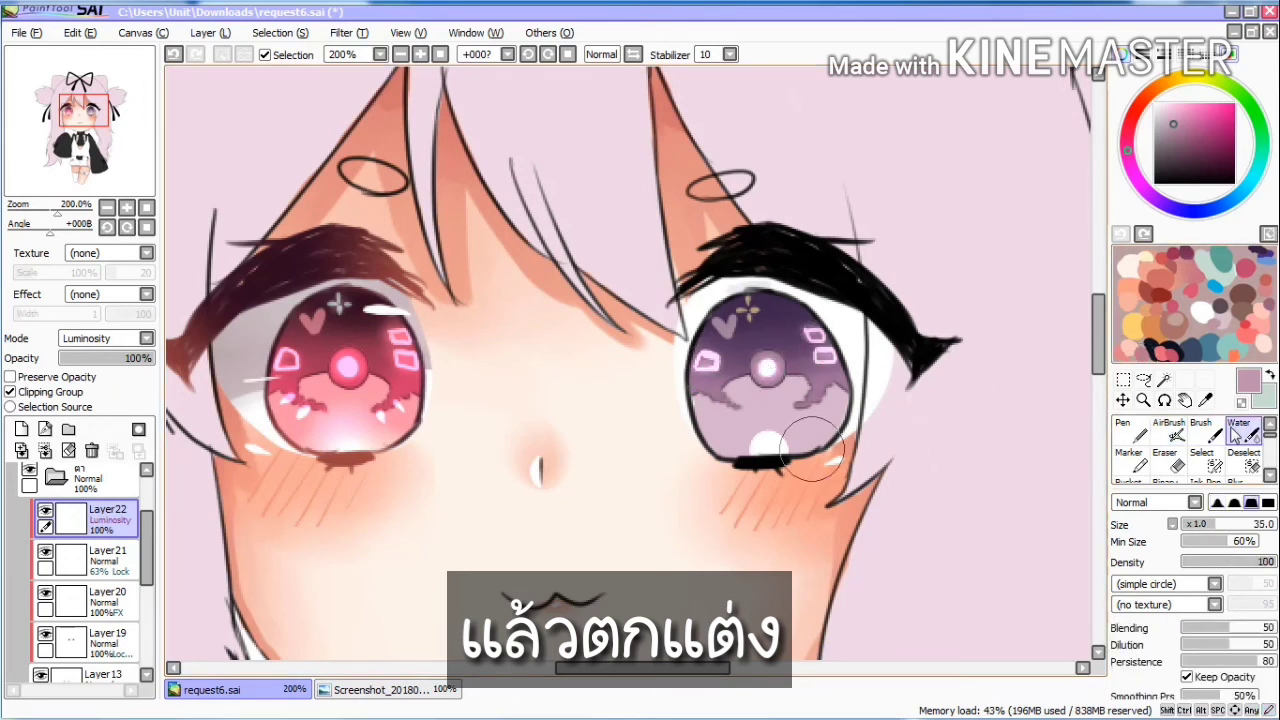
mouse_move(784, 446)
left_mouse_down()
mouse_move(757, 443)
mouse_move(761, 461)
left_mouse_up()
key("bracketleft")
key("bracketleft")
key("bracketleft")
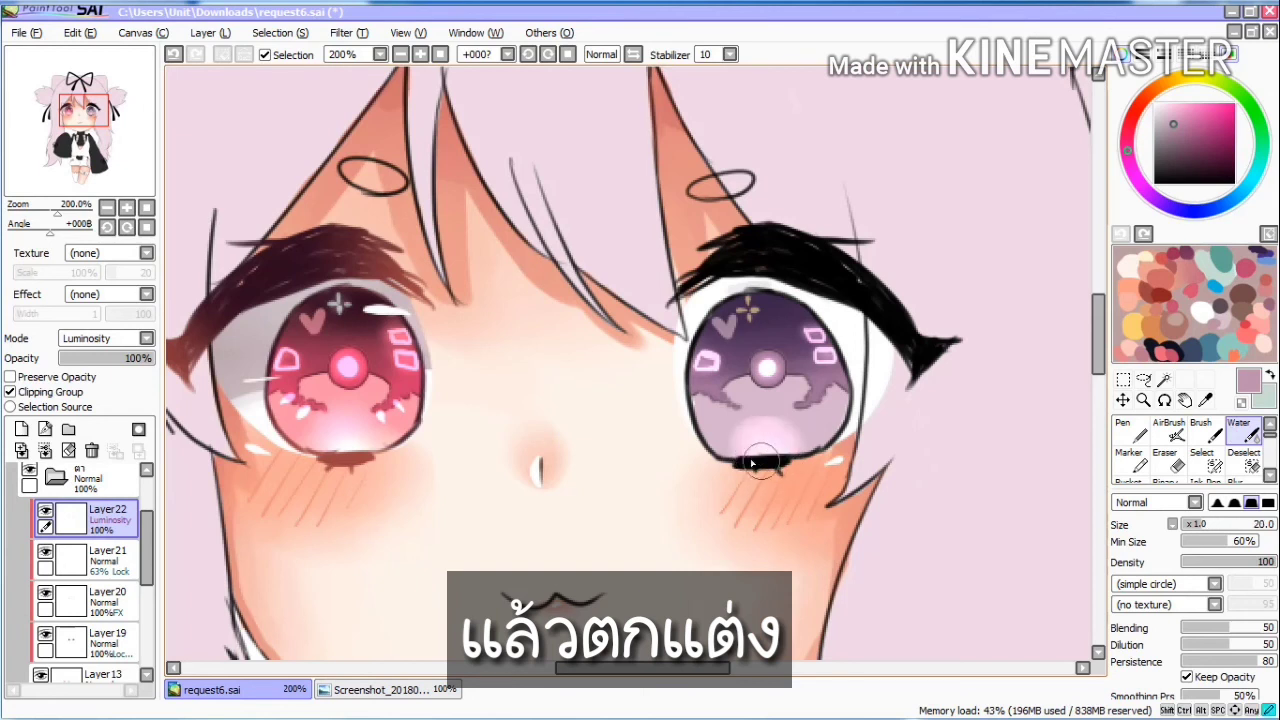
Step: Draw short tapered highlights across the second iris's lower half with the Pen at size 12 and brighten the reflections and sparkle with the AirBrush
left_click(1132, 431)
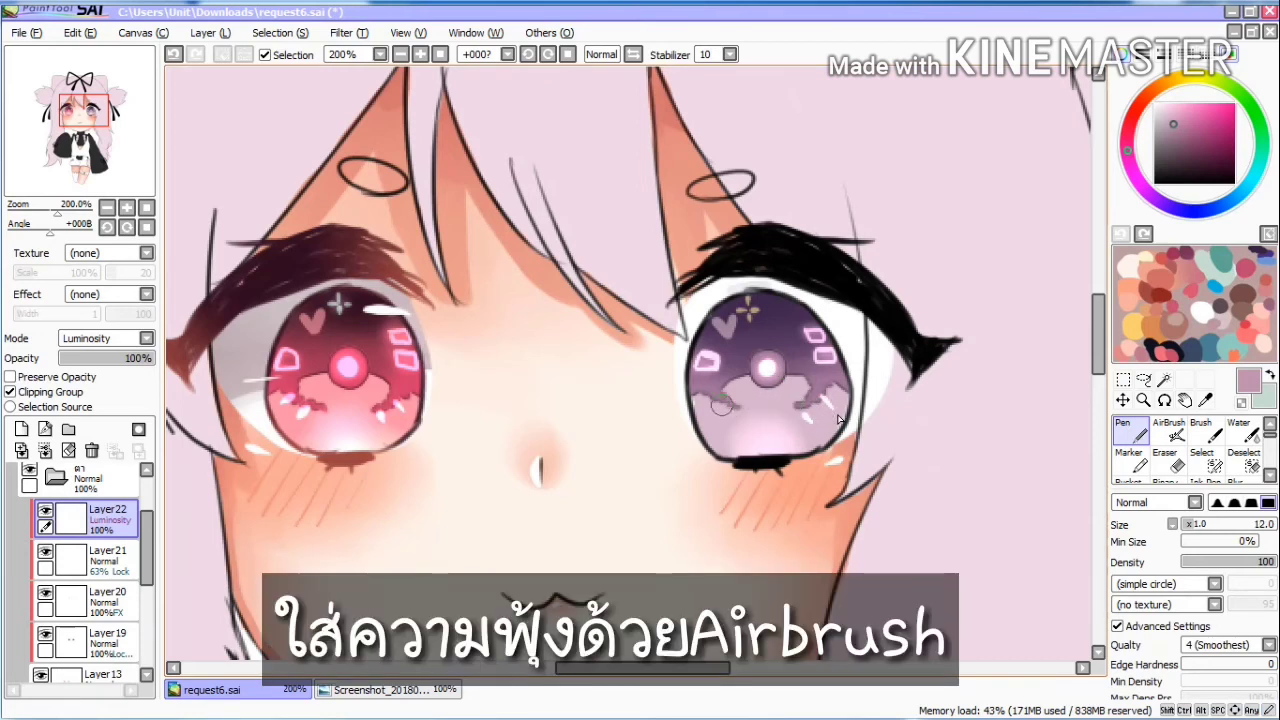
left_click_drag(713, 388, 706, 403)
key("ctrl+z")
left_click(1168, 430)
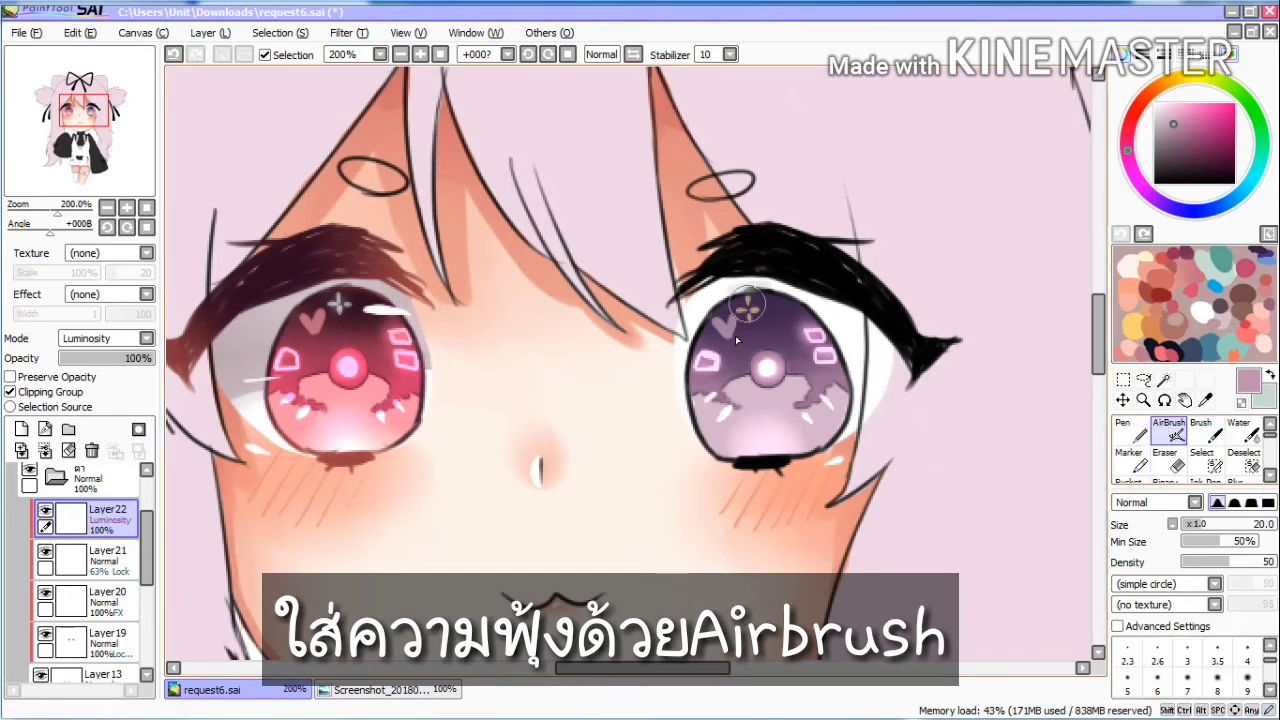
left_click(745, 310, "alt")
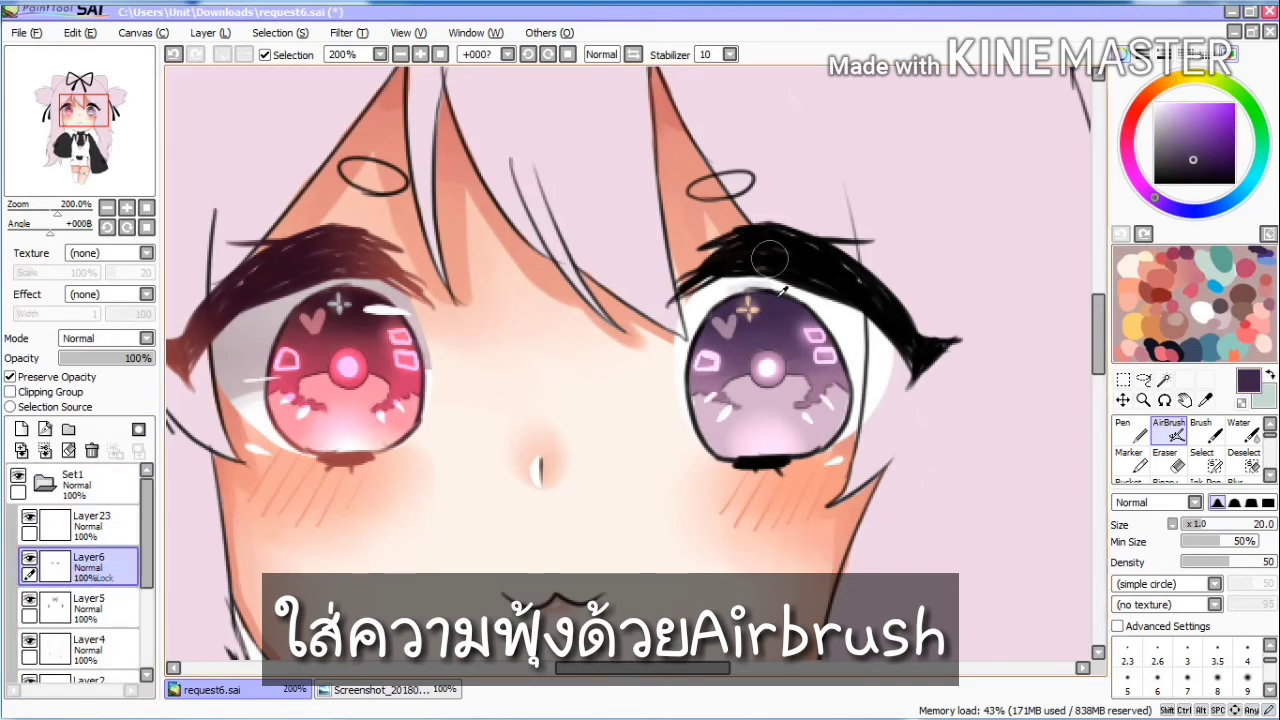
Step: Paint a dark purple Pen test stroke on the second eye's upper lashes on Layer6 and pick a darker, grayer purple
left_click(1131, 432)
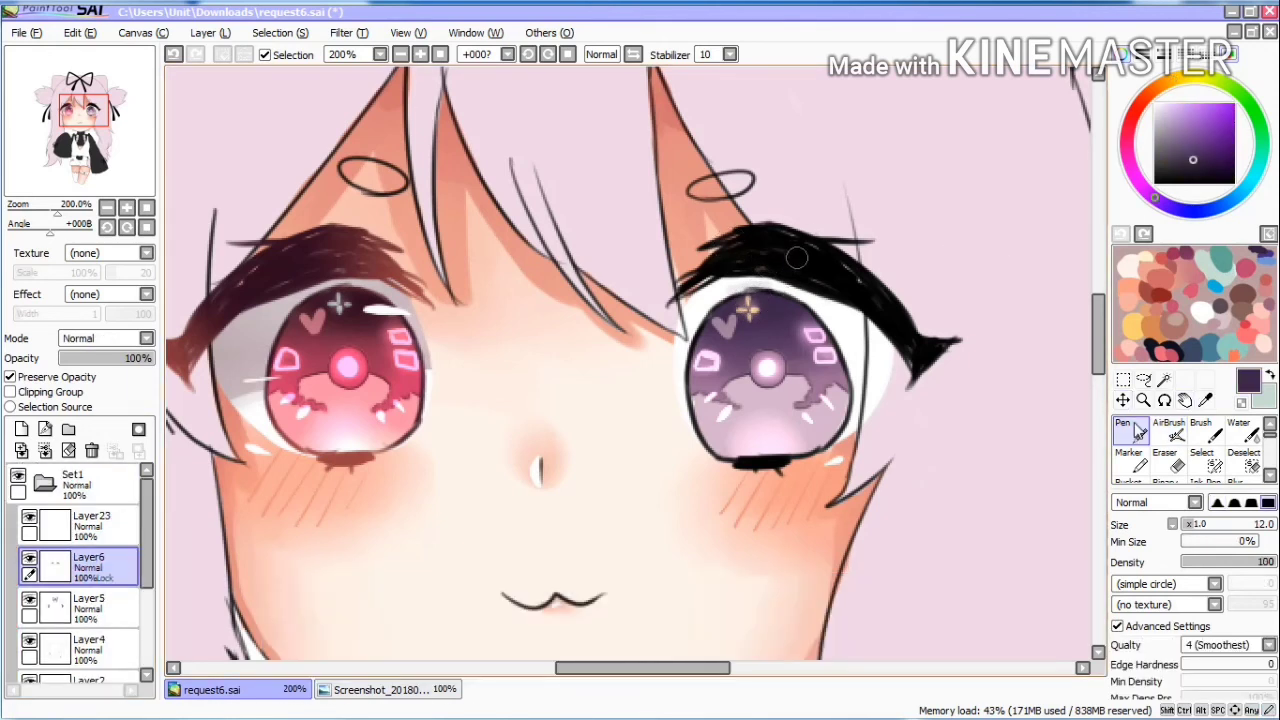
left_click_drag(815, 246, 771, 262)
left_click(1210, 168)
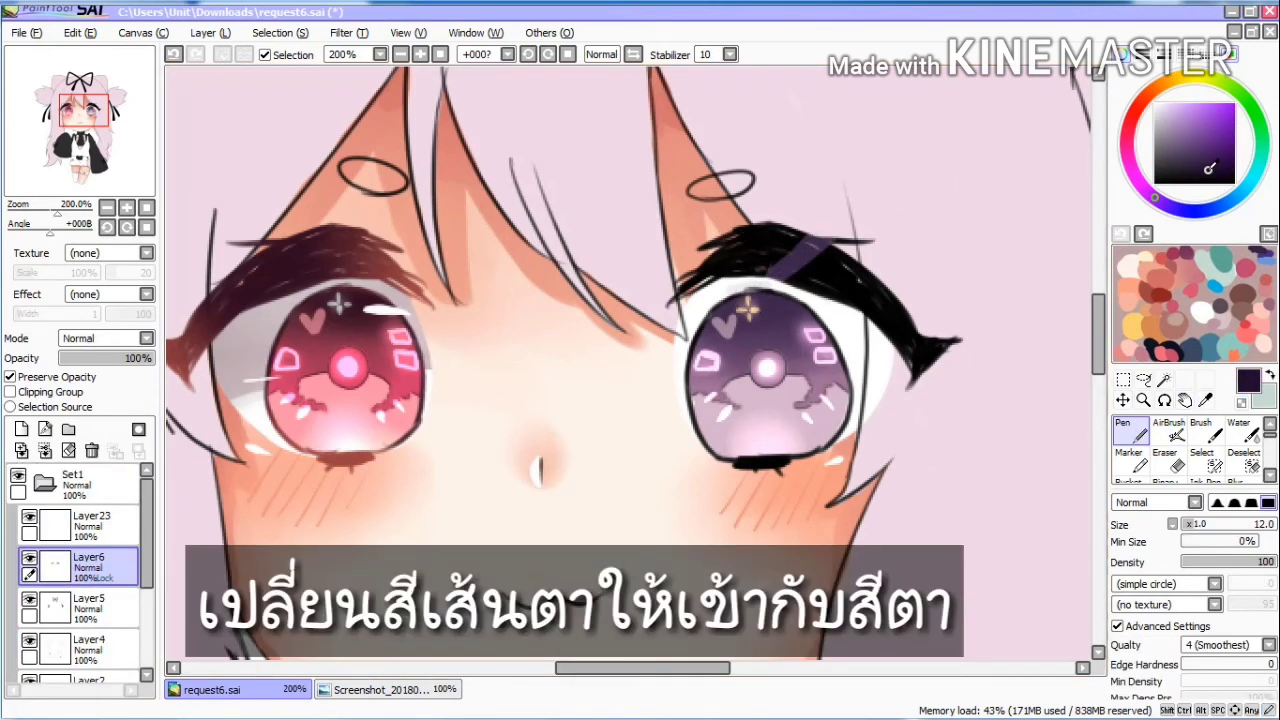
left_click(1213, 287)
left_click(1225, 311)
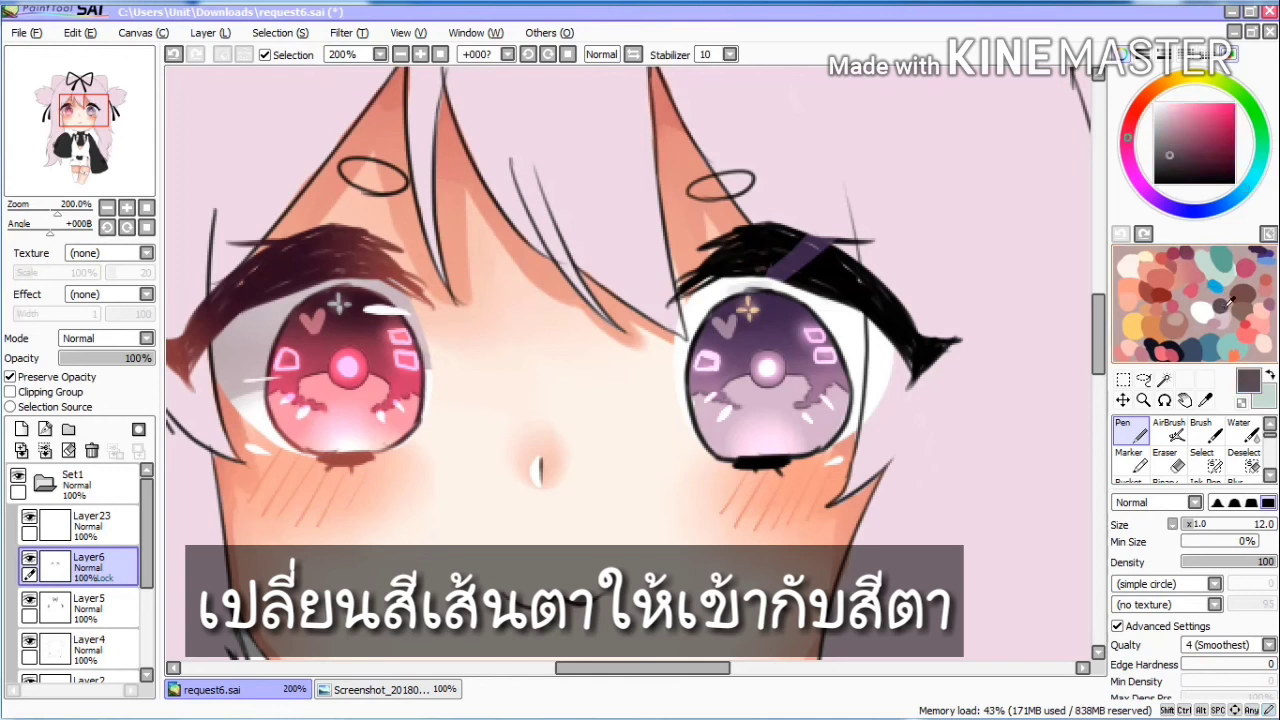
left_click(1180, 162)
left_click(1143, 199)
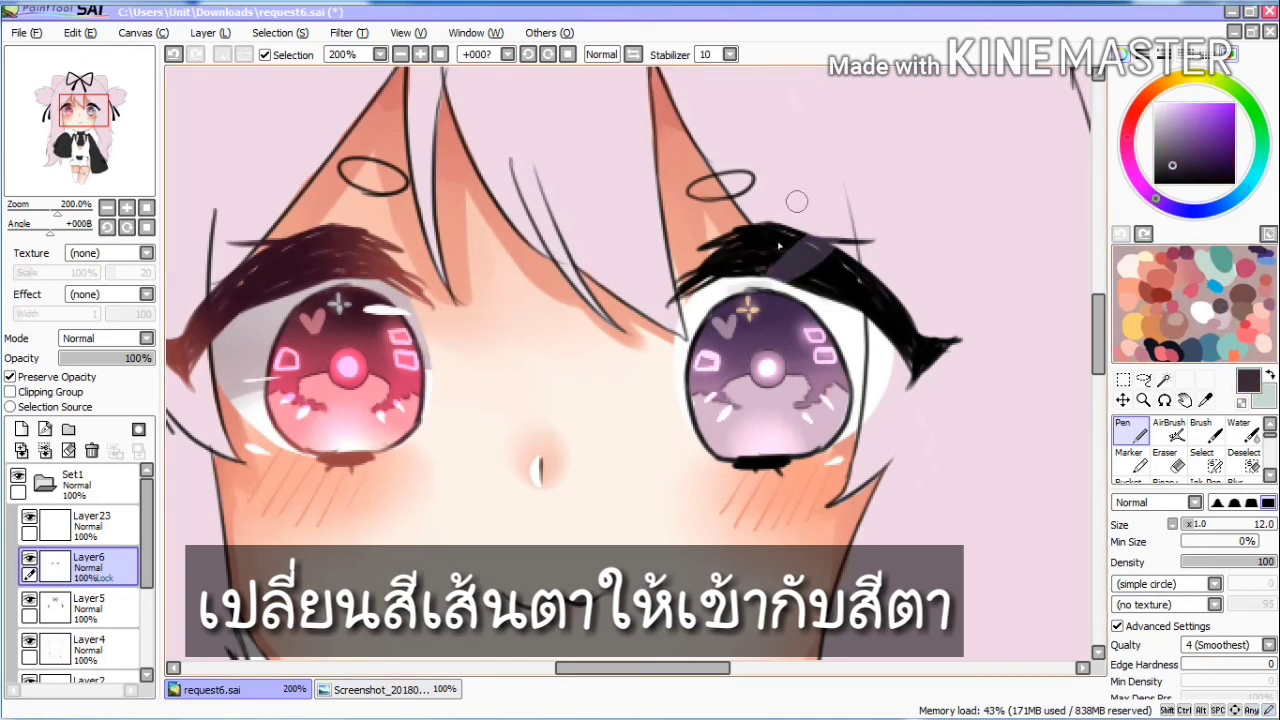
Step: Recolor the second eye's black lashes and iris outline in dark grayish purple on Layer6 with the Pen at size 60
key("]")
key("]")
key("]")
key("]")
key("]")
key("]")
key("]")
key("]")
mouse_move(812, 290)
left_mouse_down()
mouse_move(677, 262)
mouse_move(939, 292)
mouse_move(941, 396)
left_mouse_up()
left_click_drag(835, 468, 714, 437)
Step: Repaint the second eye's lashes and iris outline in a more saturated deep purple on Layer6
left_click(1177, 167)
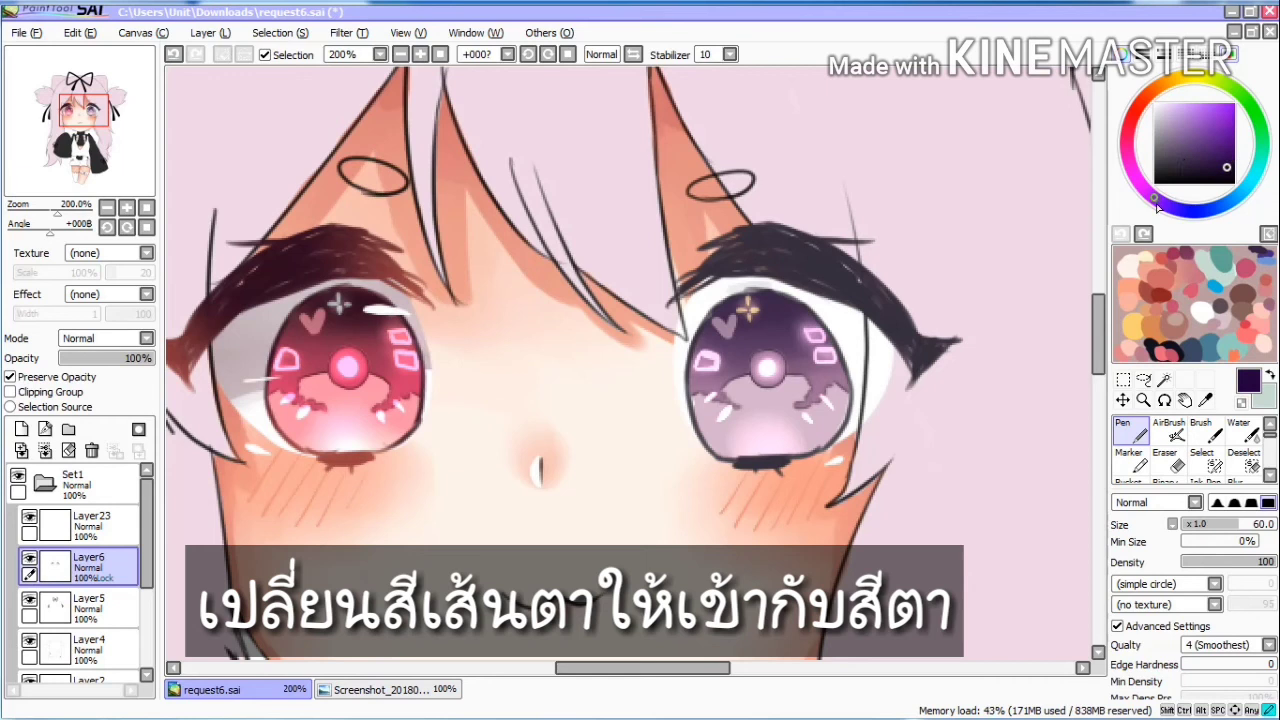
mouse_move(812, 248)
left_mouse_down()
mouse_move(930, 330)
mouse_move(968, 292)
left_mouse_up()
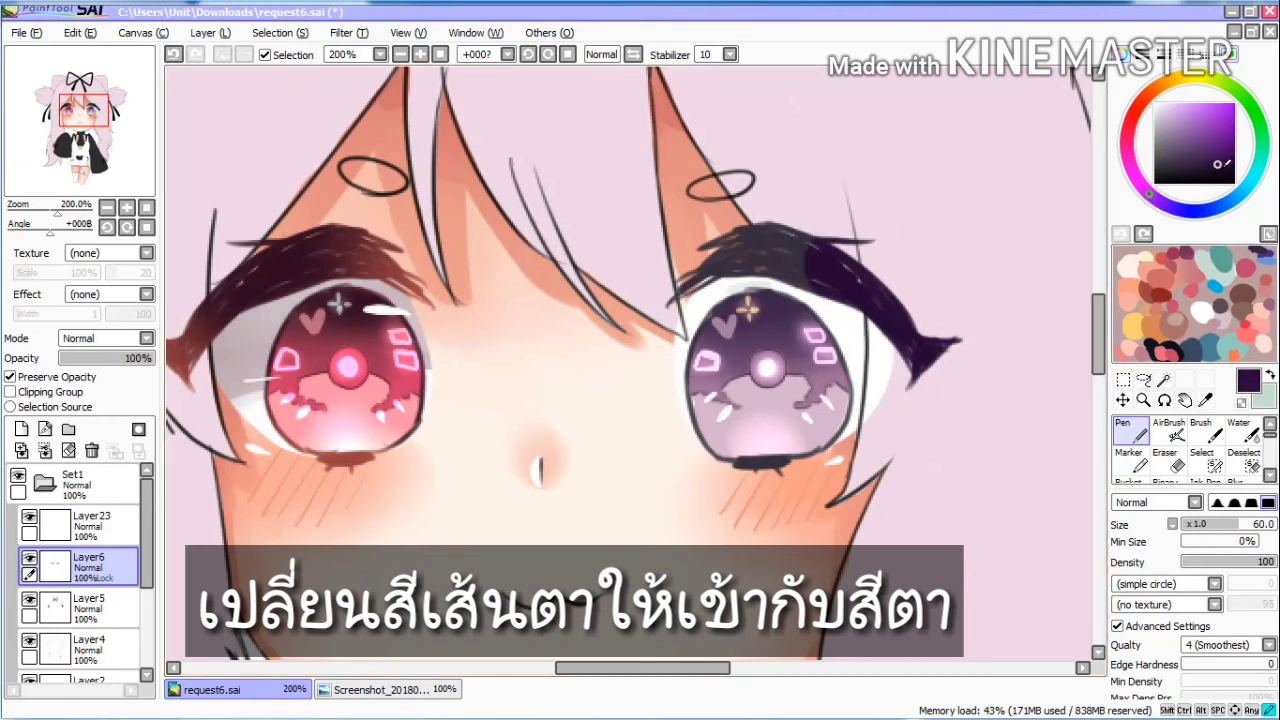
mouse_move(930, 338)
left_mouse_down()
mouse_move(802, 306)
mouse_move(759, 254)
mouse_move(817, 273)
left_mouse_up()
left_click_drag(800, 462, 694, 441)
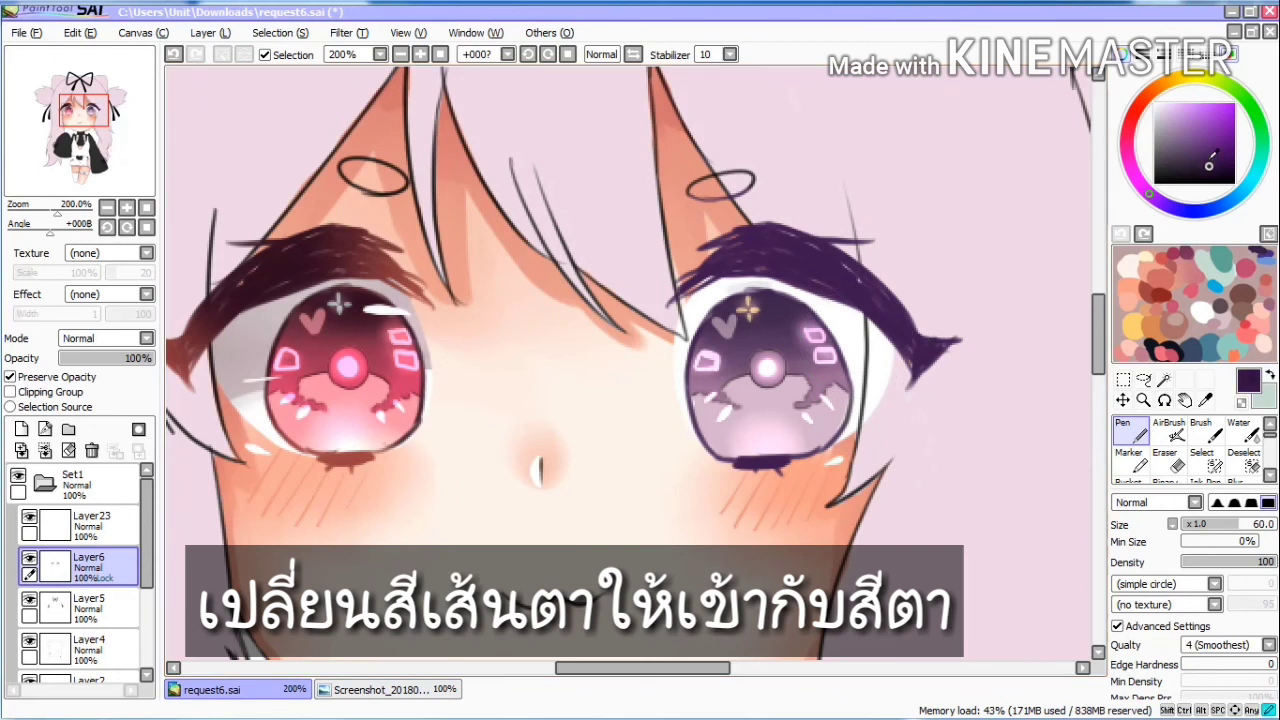
mouse_move(926, 358)
left_mouse_down()
mouse_move(877, 304)
mouse_move(800, 265)
left_mouse_up()
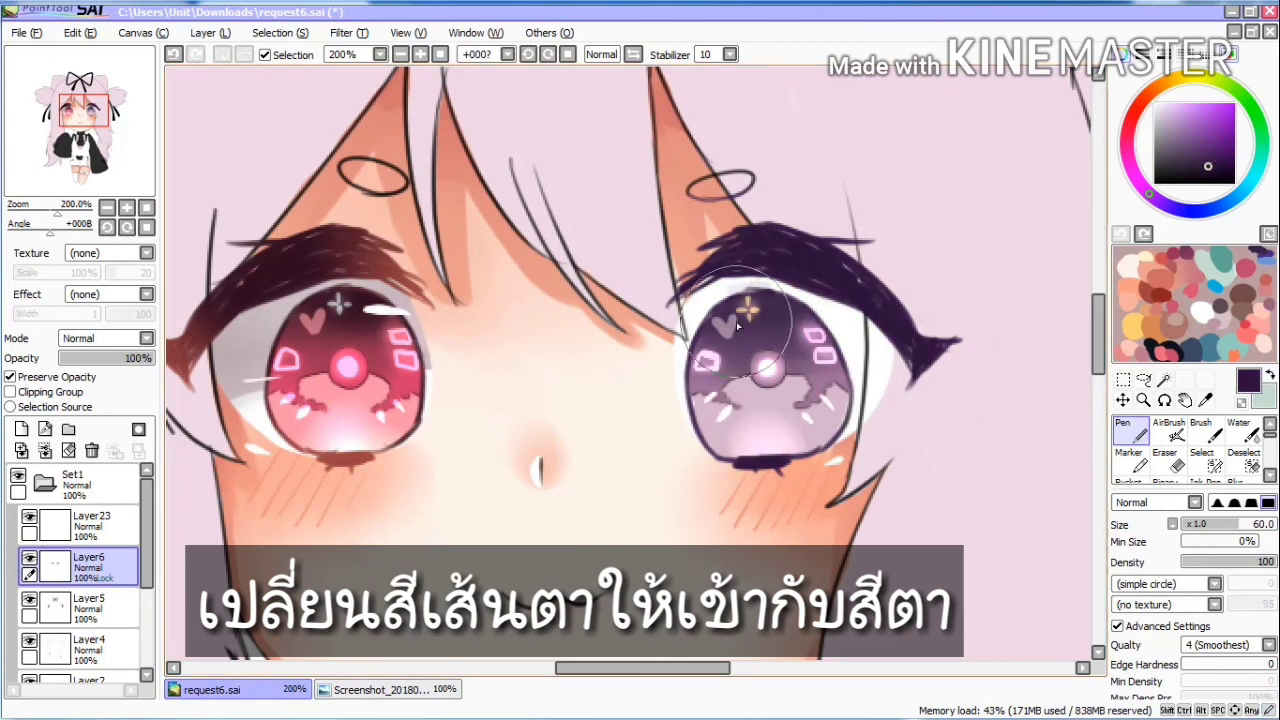
Step: Paint the second eye's upper lash ends and lower outline in dark orange-red from the color palette with the Pen at size 35
right_click(1162, 301)
key("bracketleft")
key("bracketleft")
key("bracketleft")
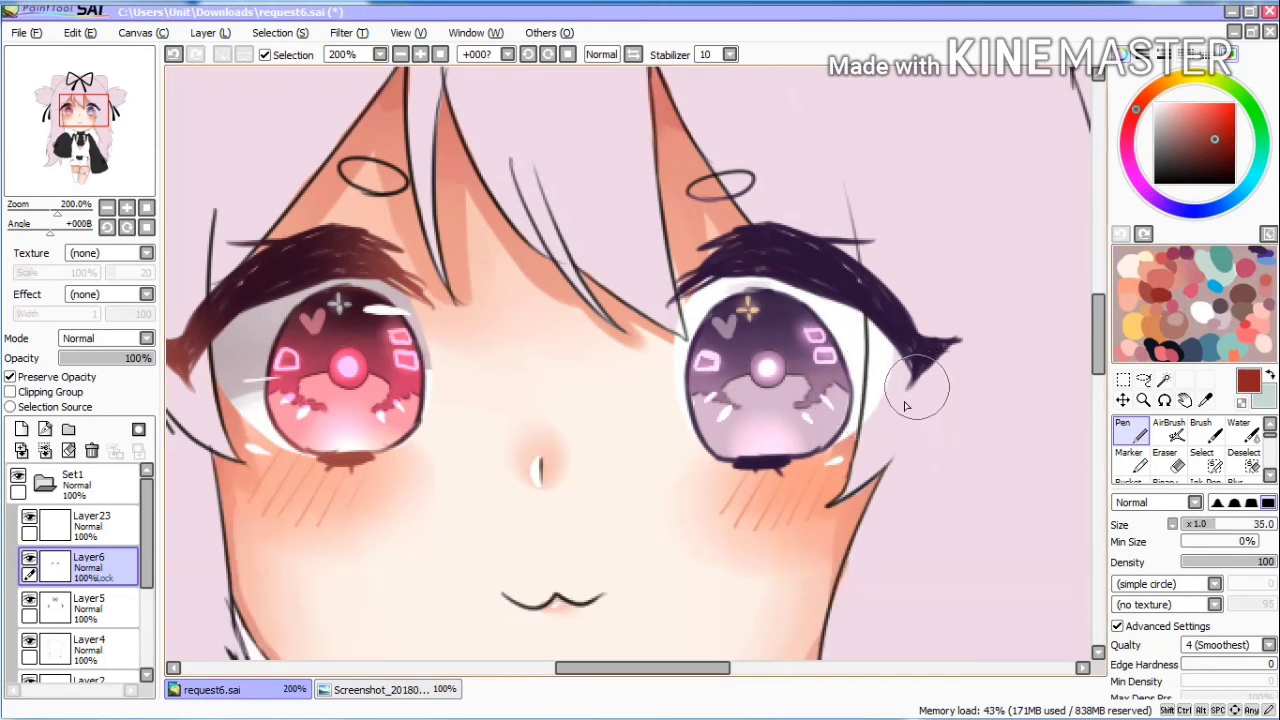
left_click_drag(917, 387, 945, 312)
left_click_drag(672, 323, 680, 252)
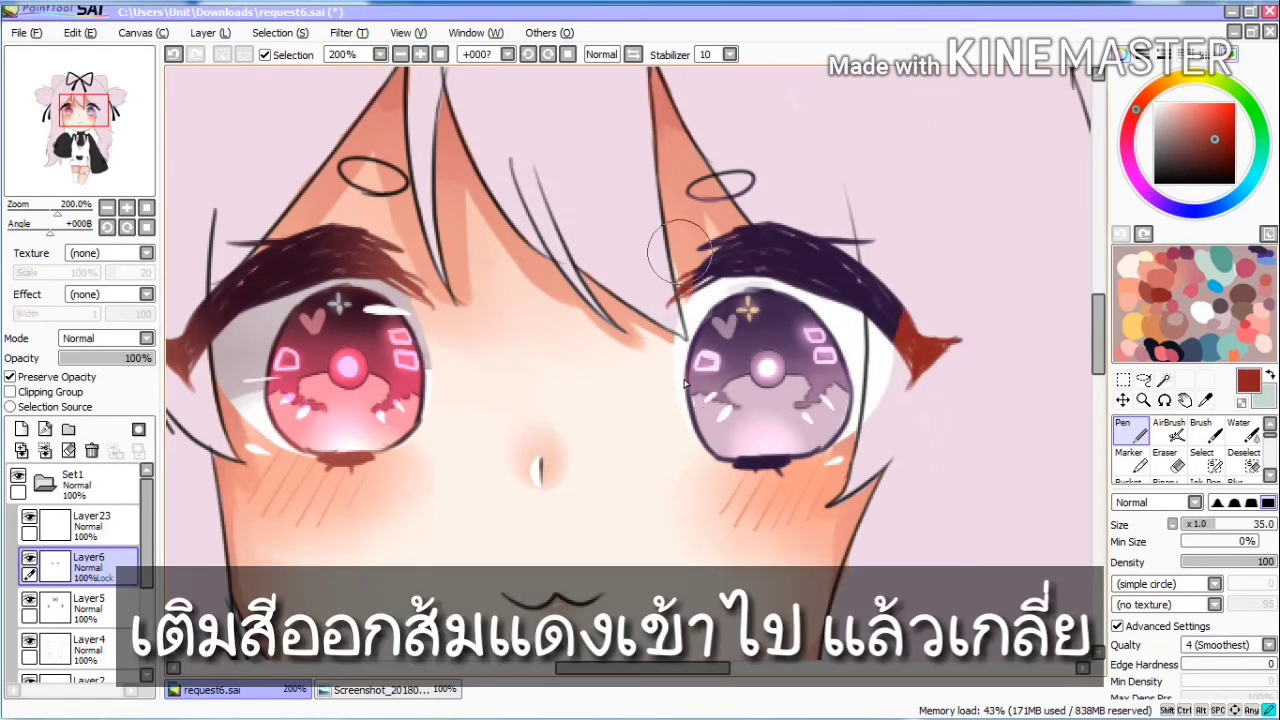
mouse_move(734, 465)
left_mouse_down()
mouse_move(748, 454)
mouse_move(697, 437)
left_mouse_up()
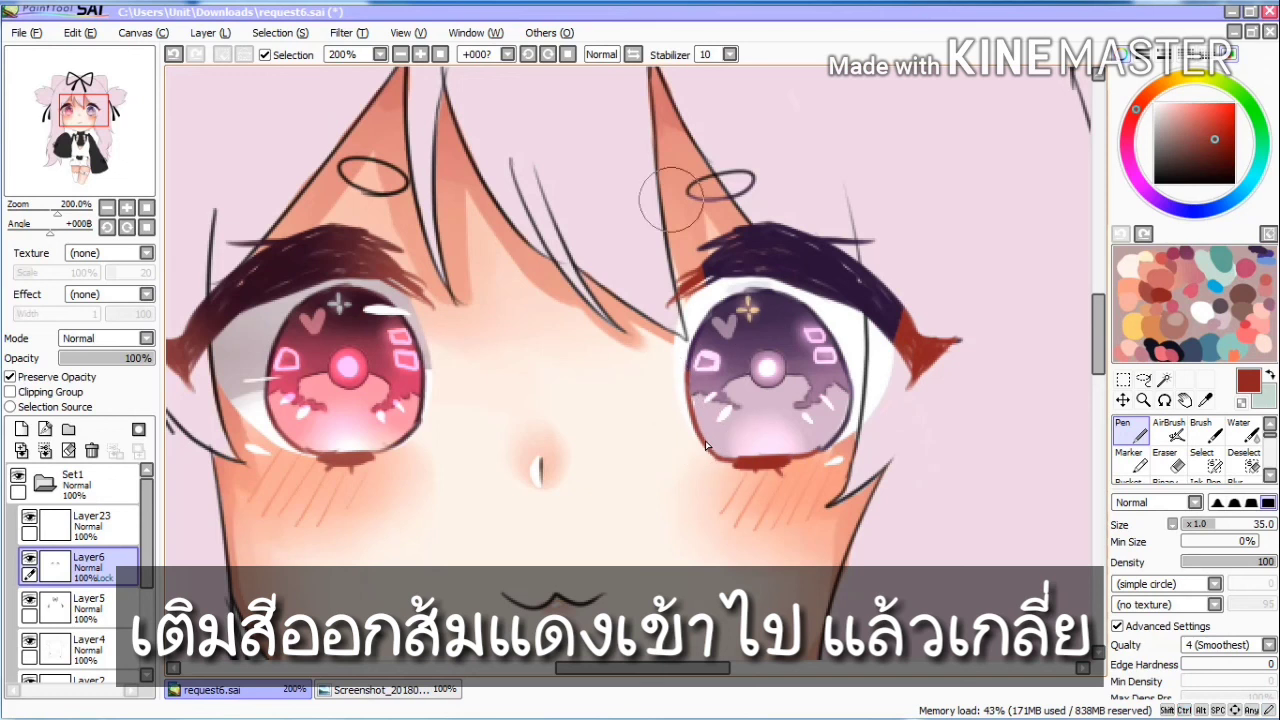
Step: Blend the orange-red into the purple at the second eye's lash ends and lower outline with the Water tool at size 40
right_click(780, 267)
left_click(1242, 430)
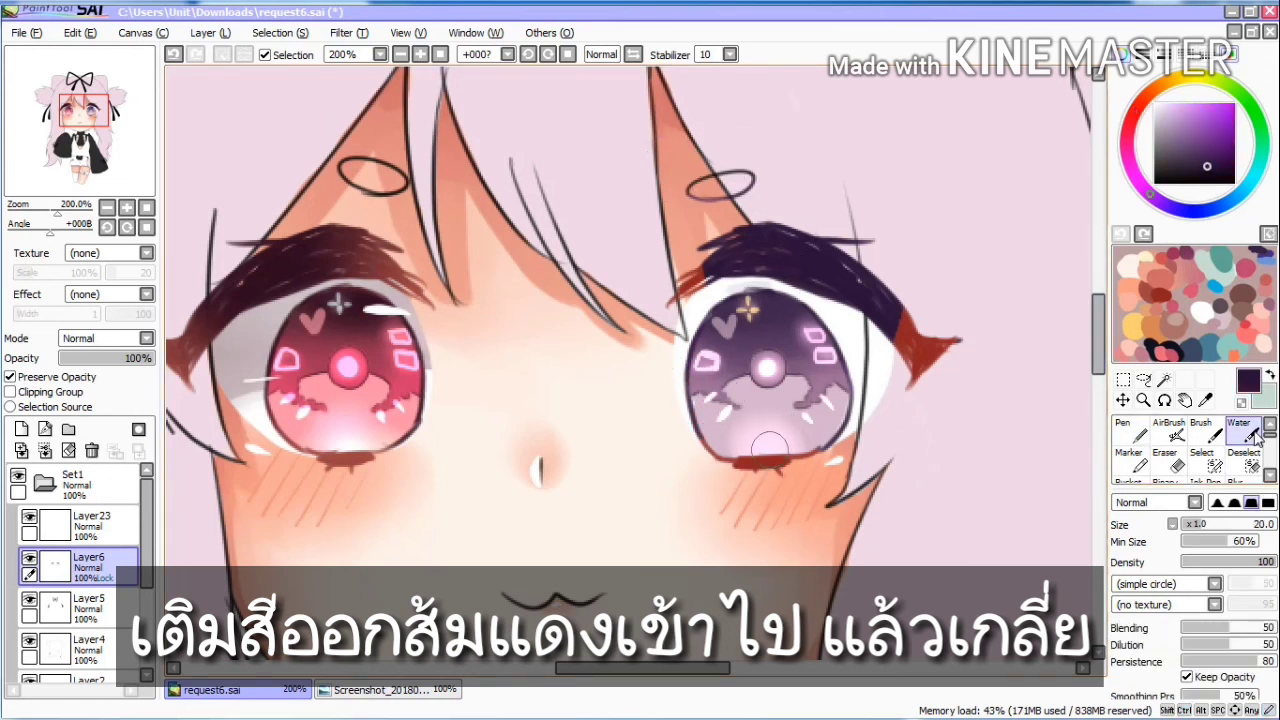
right_click(937, 335)
key("bracketright")
key("bracketright")
key("bracketright")
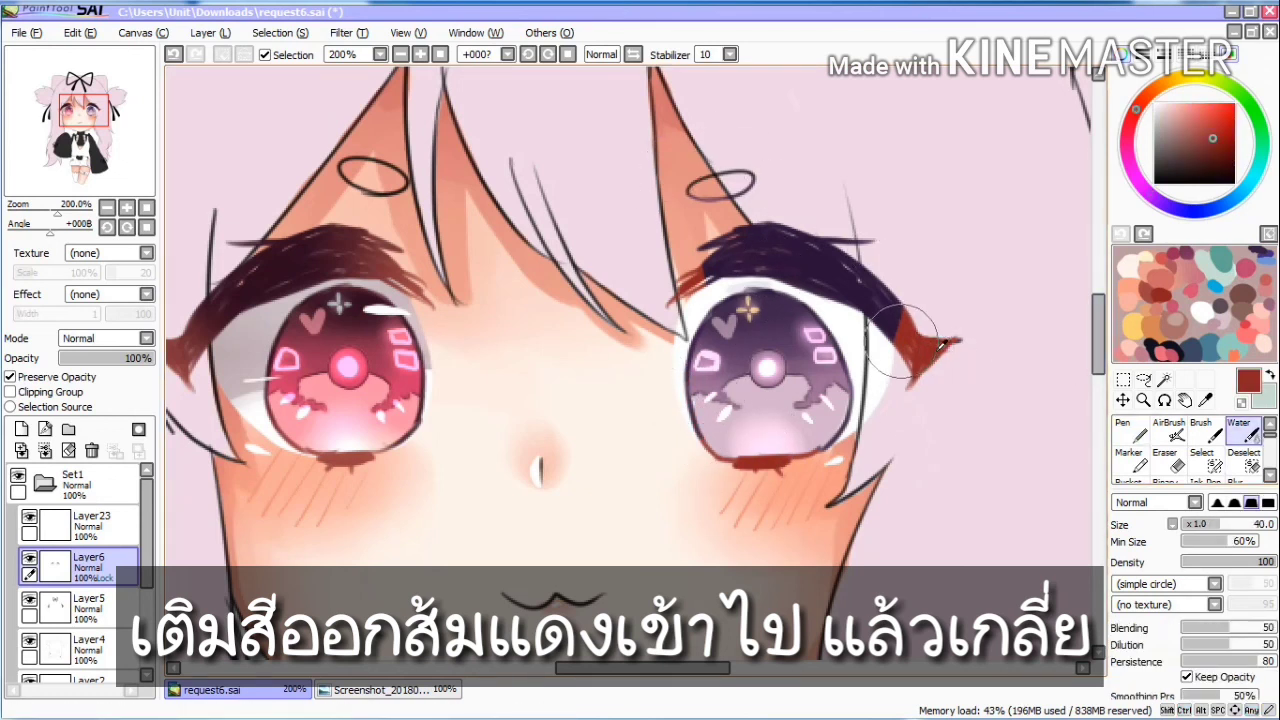
mouse_move(902, 342)
left_mouse_down()
mouse_move(914, 302)
mouse_move(942, 416)
mouse_move(932, 410)
left_mouse_up()
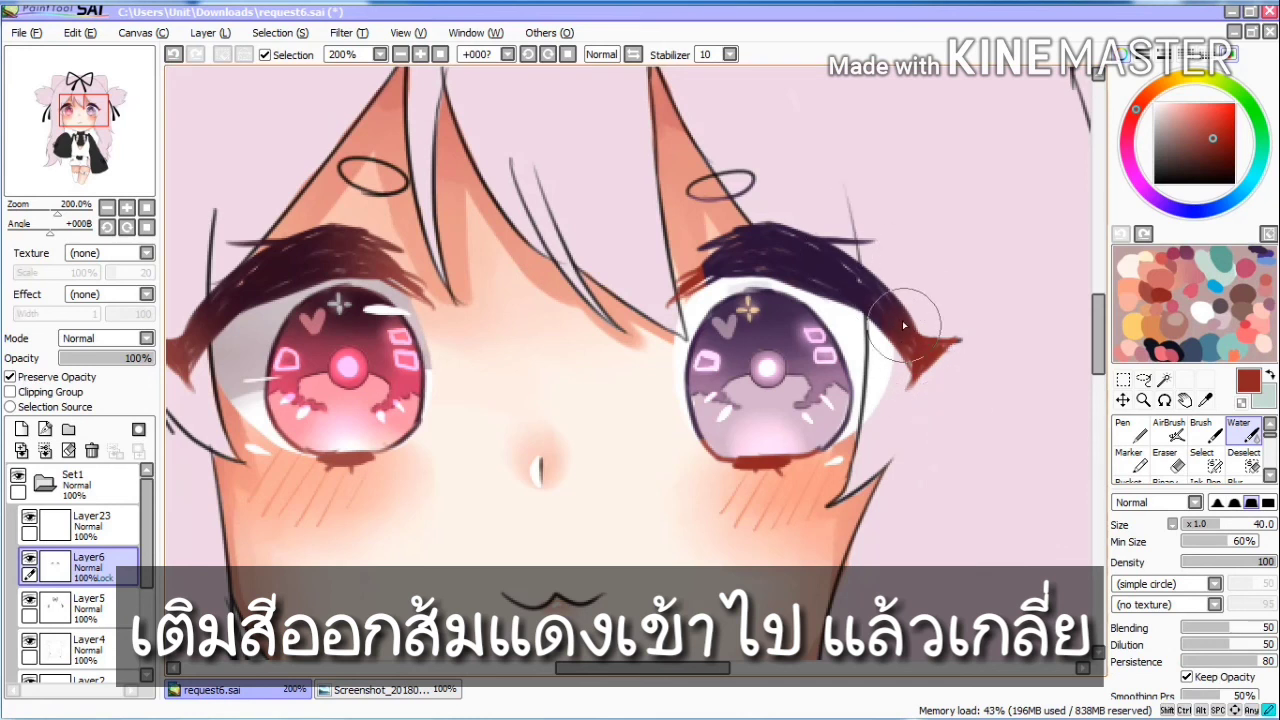
left_click_drag(744, 266, 663, 291)
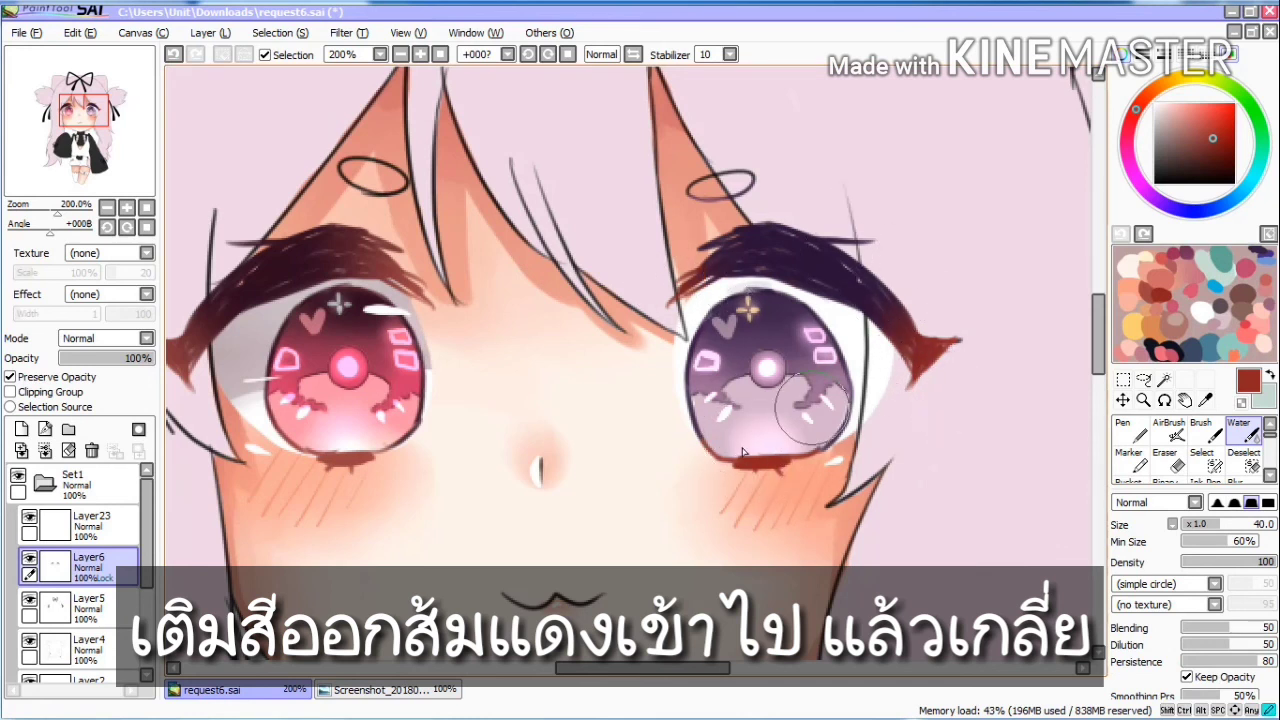
mouse_move(742, 448)
left_mouse_down()
mouse_move(818, 463)
mouse_move(714, 447)
left_mouse_up()
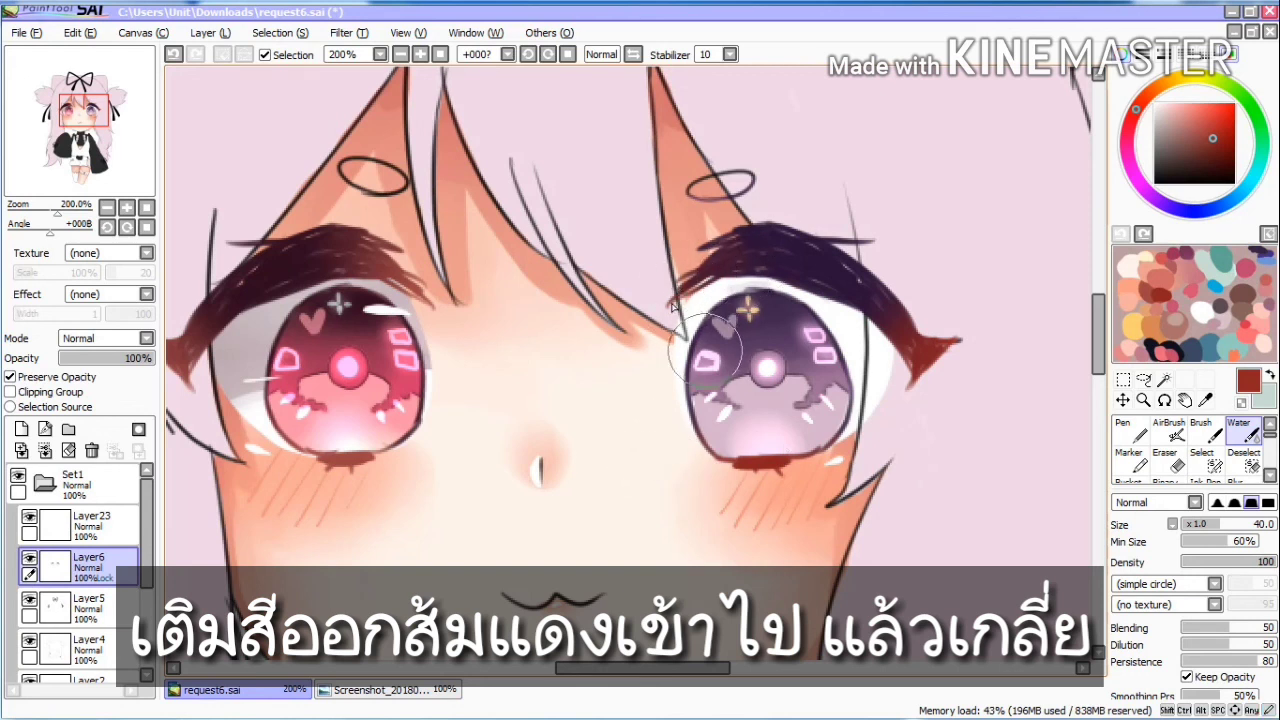
Step: Blend the orange-red into the purple at the second eye's outer lashes on Layer6 with the Water tool at size 40
left_click_drag(877, 300, 915, 364)
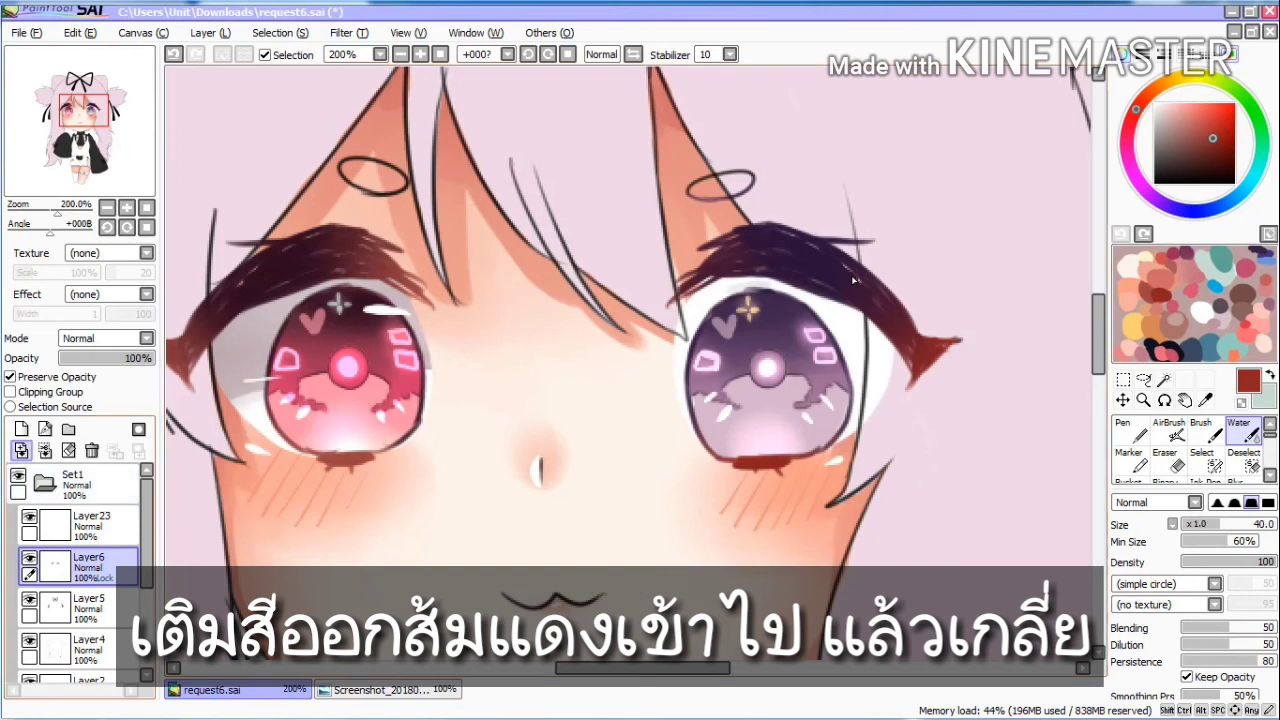
left_click(88, 524)
left_click(1126, 428)
left_click(1155, 104)
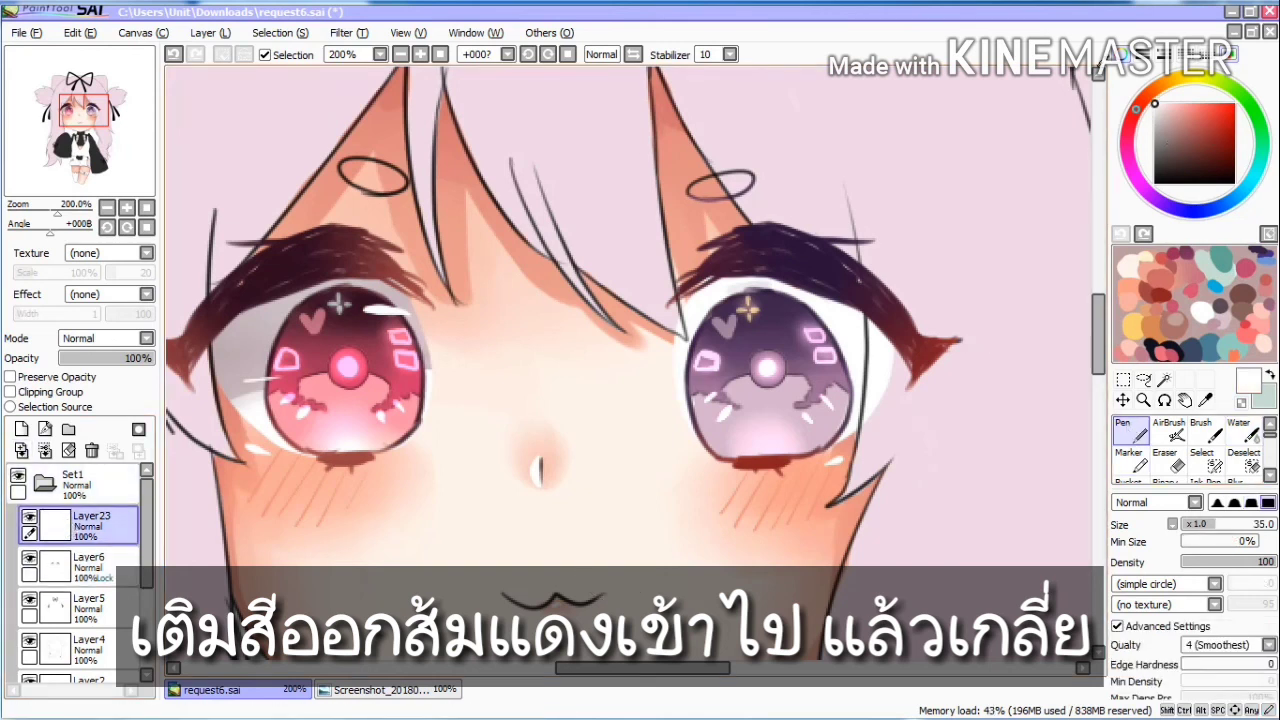
Step: Shade the upper part of the second eye's white on Layer11 in the gray sampled from the first eye, with the Brush at size 14
scroll(70, 550, "down", 5)
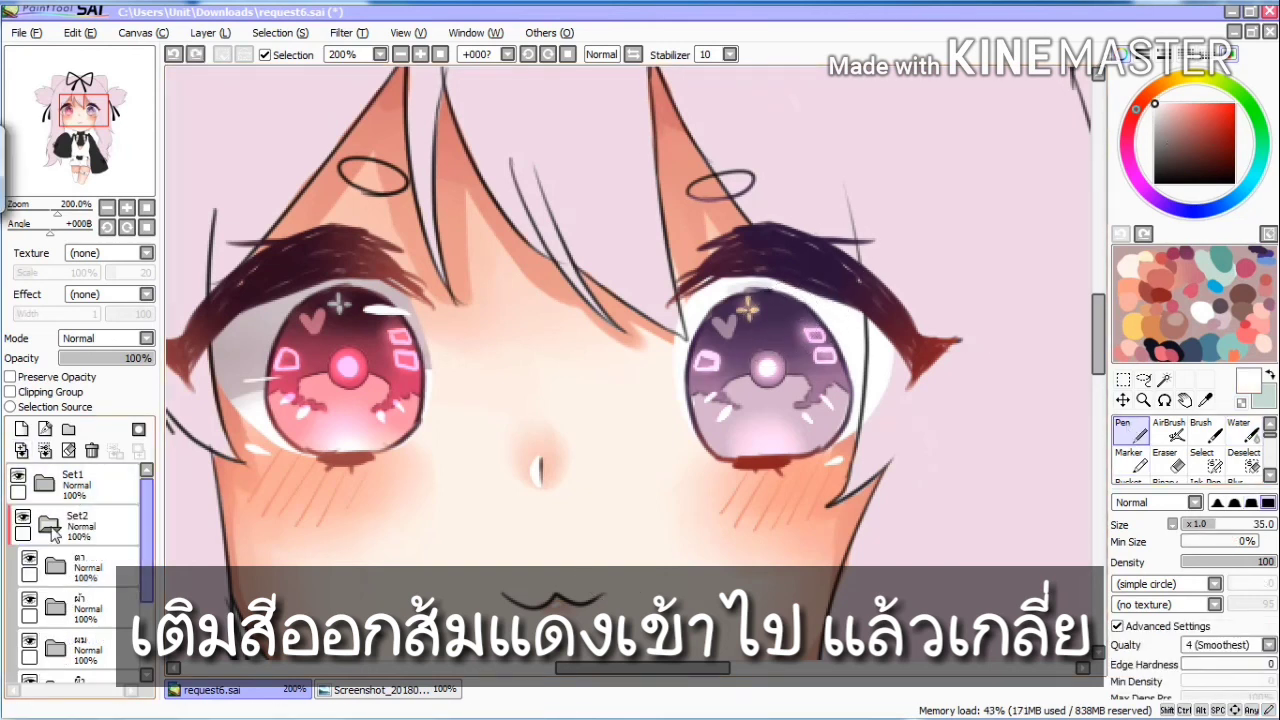
left_click(95, 628)
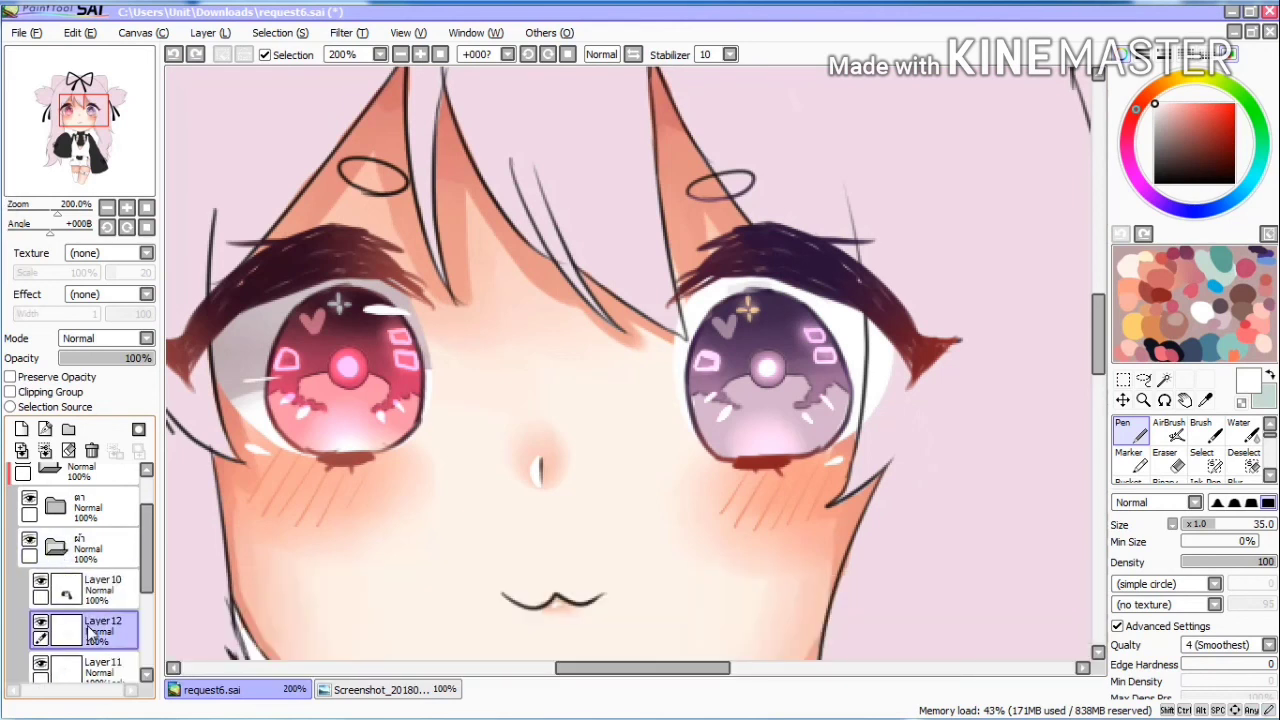
left_click_drag(149, 573, 149, 600)
left_click(108, 609)
right_click(246, 334)
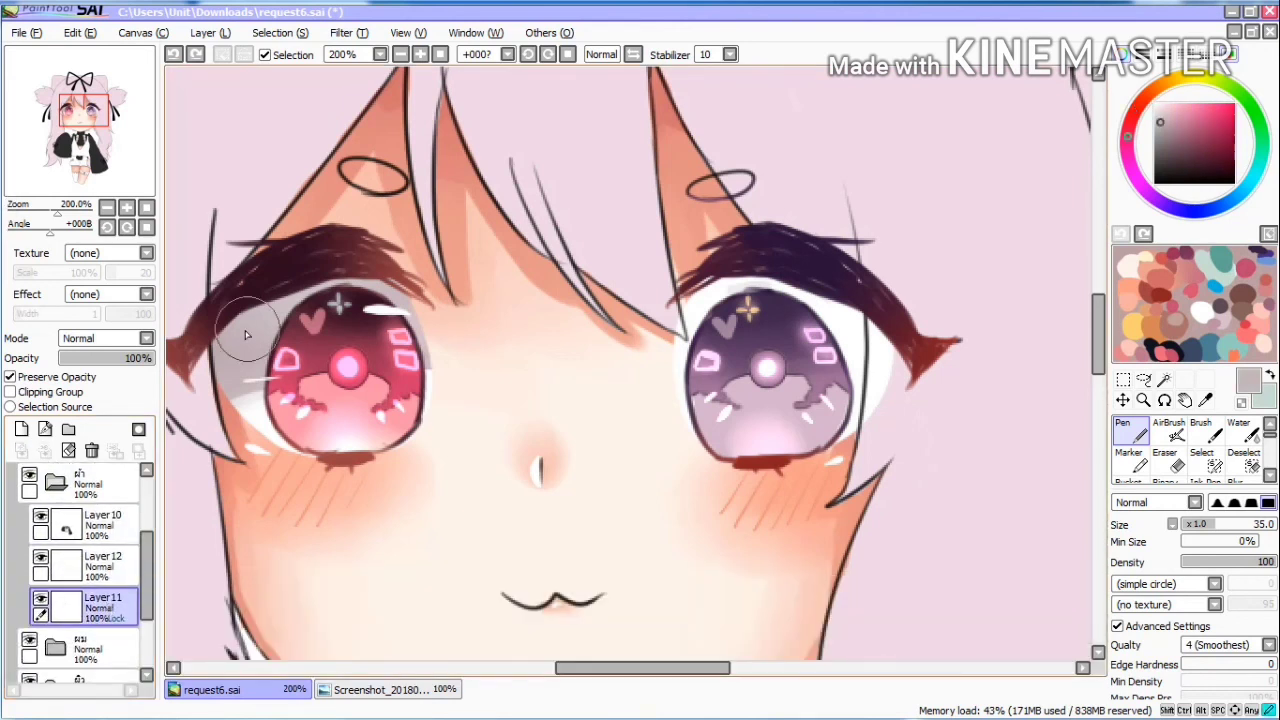
left_click(1206, 432)
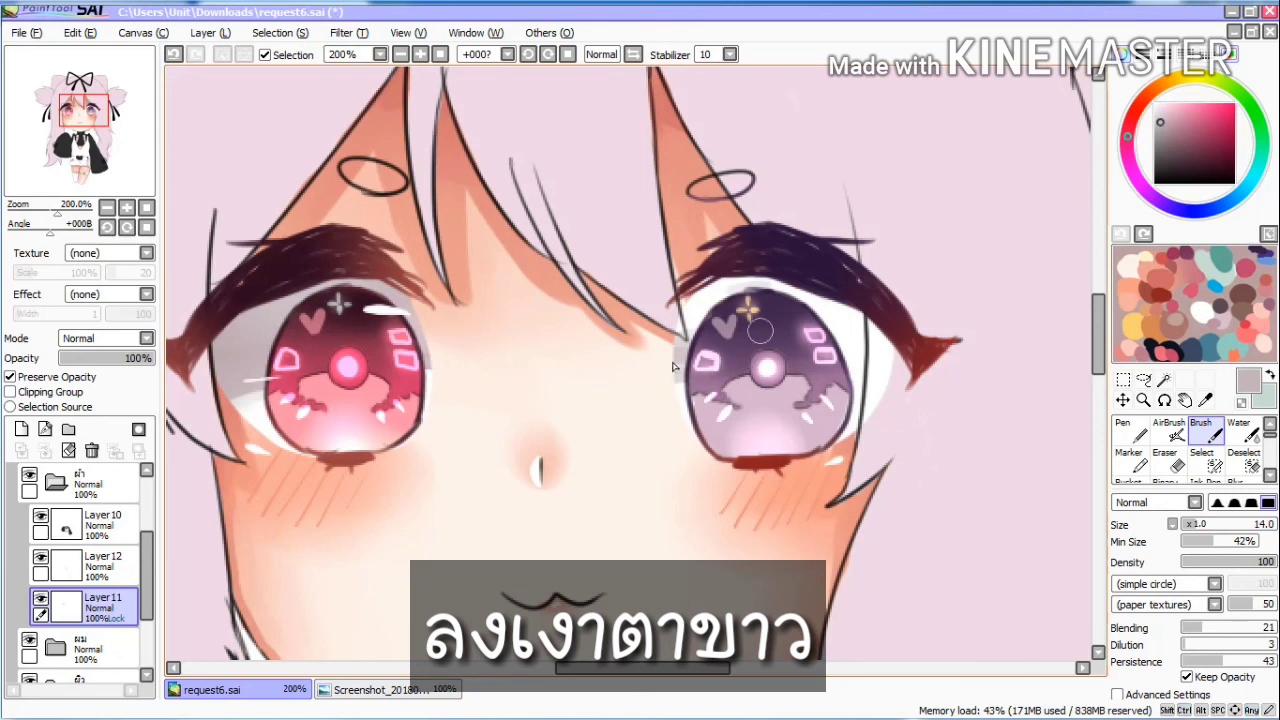
mouse_move(657, 371)
left_mouse_down()
mouse_move(757, 356)
mouse_move(884, 377)
left_mouse_up()
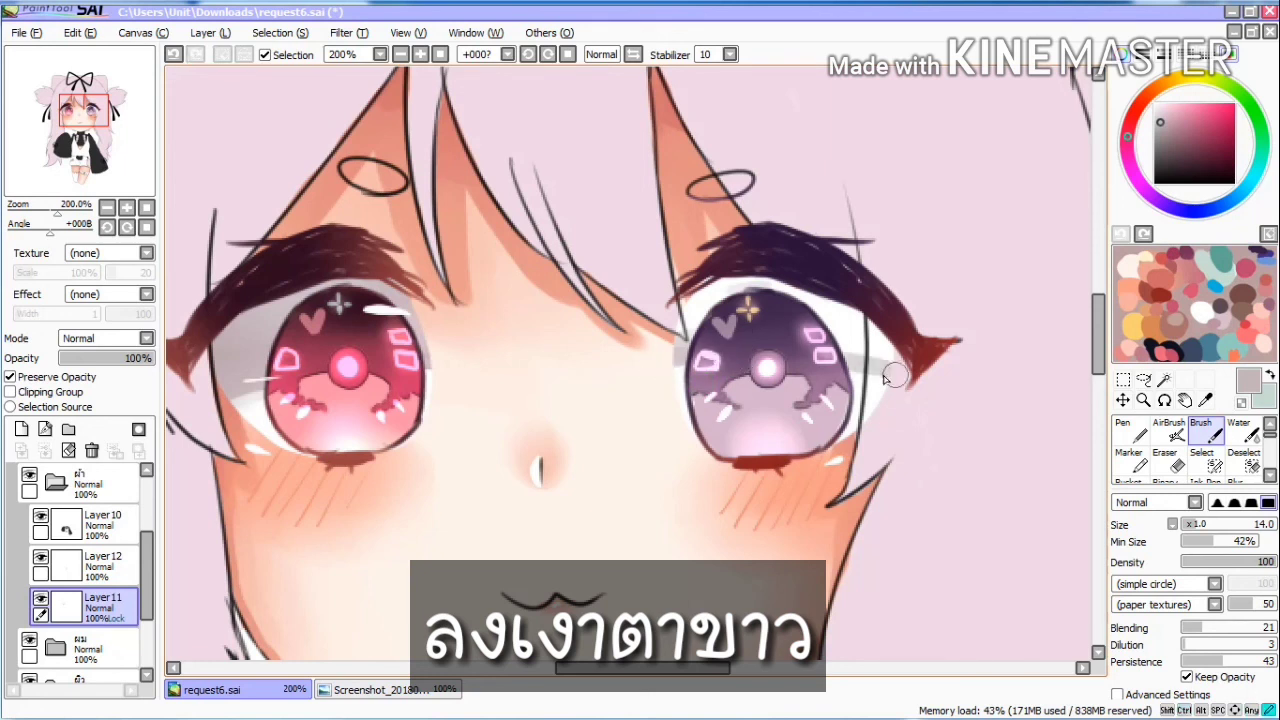
mouse_move(877, 322)
left_mouse_down()
mouse_move(827, 323)
mouse_move(854, 340)
mouse_move(785, 301)
mouse_move(810, 295)
mouse_move(723, 318)
left_mouse_up()
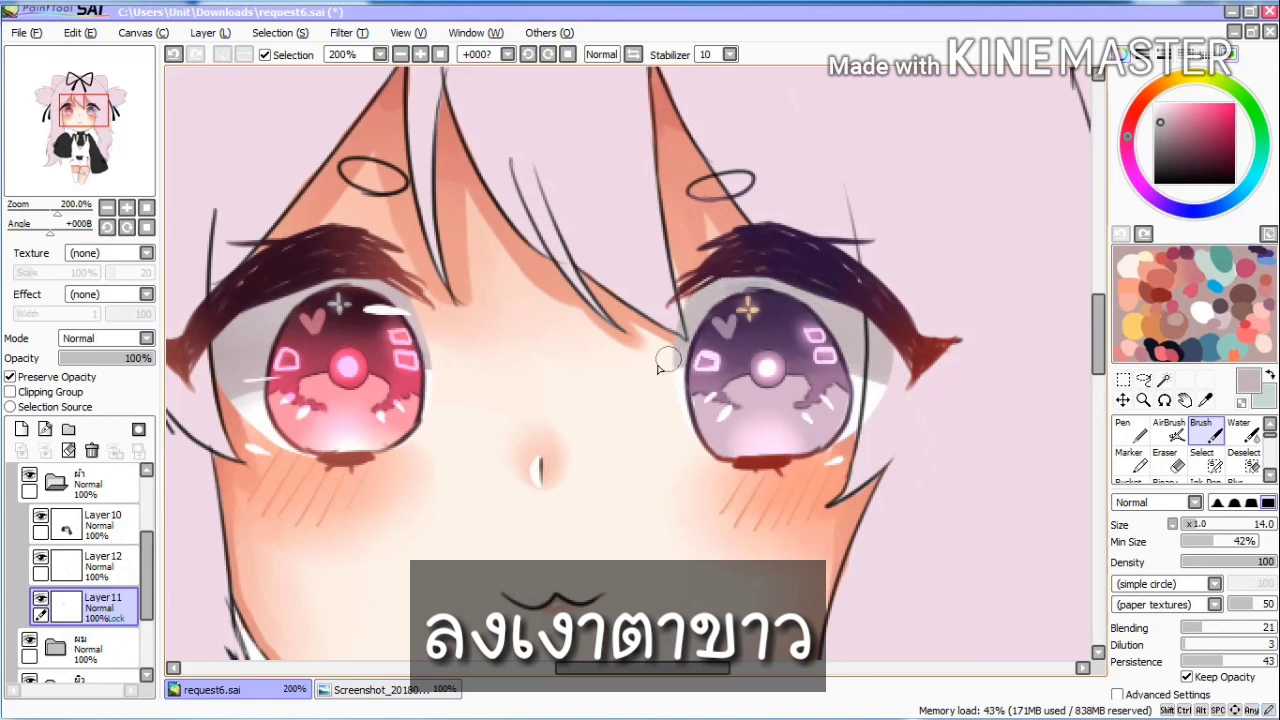
key("ctrl+z")
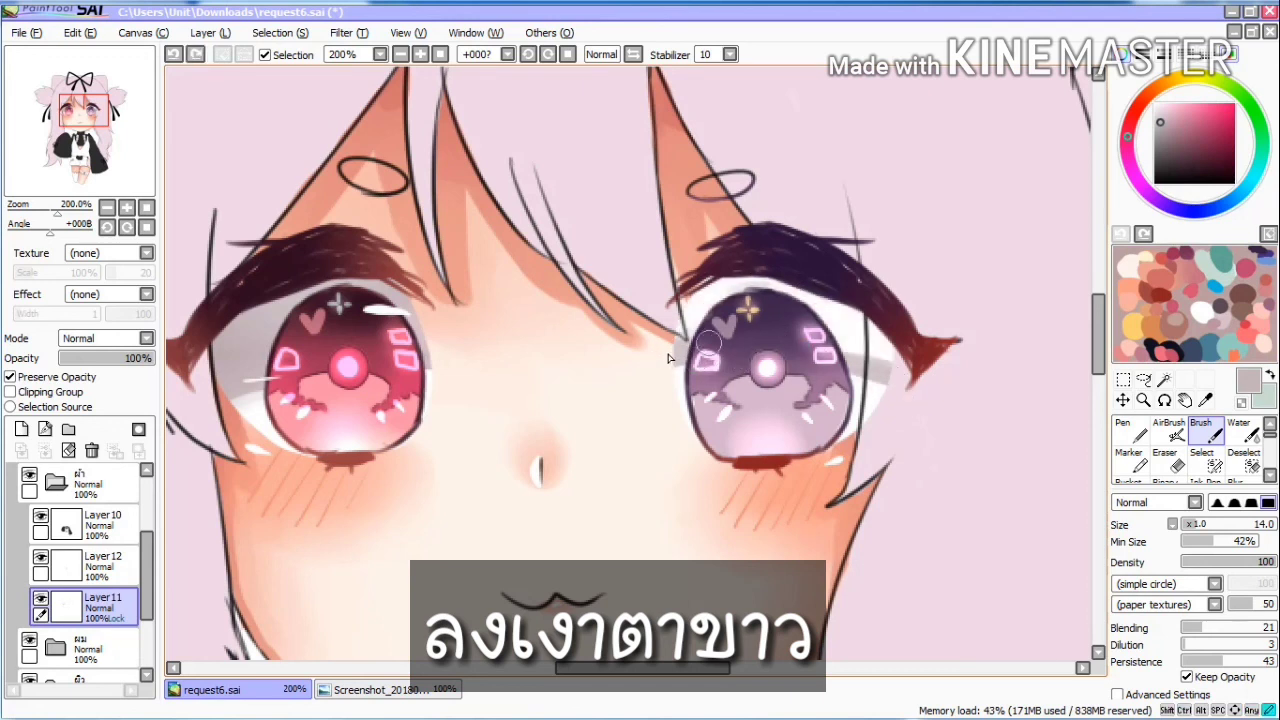
mouse_move(708, 342)
left_mouse_down()
mouse_move(749, 320)
mouse_move(679, 330)
mouse_move(762, 284)
mouse_move(827, 297)
mouse_move(795, 309)
mouse_move(904, 370)
mouse_move(790, 289)
mouse_move(836, 323)
mouse_move(855, 367)
left_mouse_up()
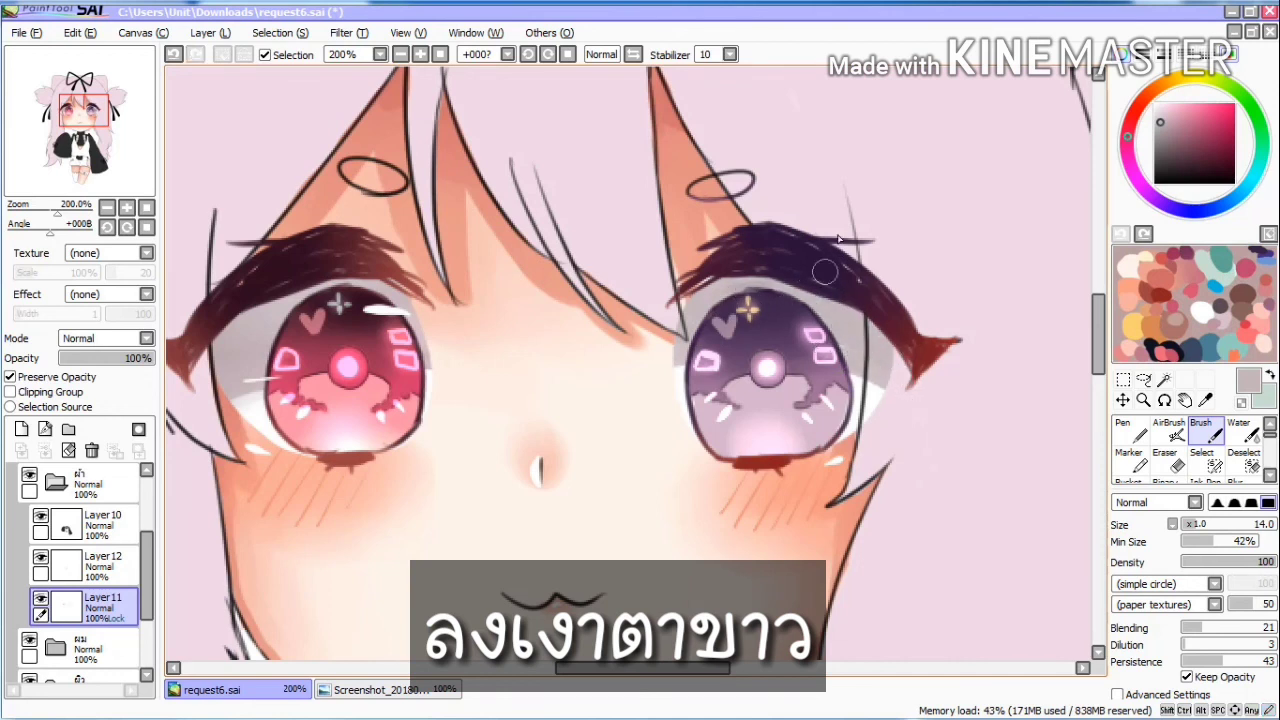
Step: Blend the gray shadow beneath the second eye's upper lashes with the Water tool at size 25
left_click(1239, 432)
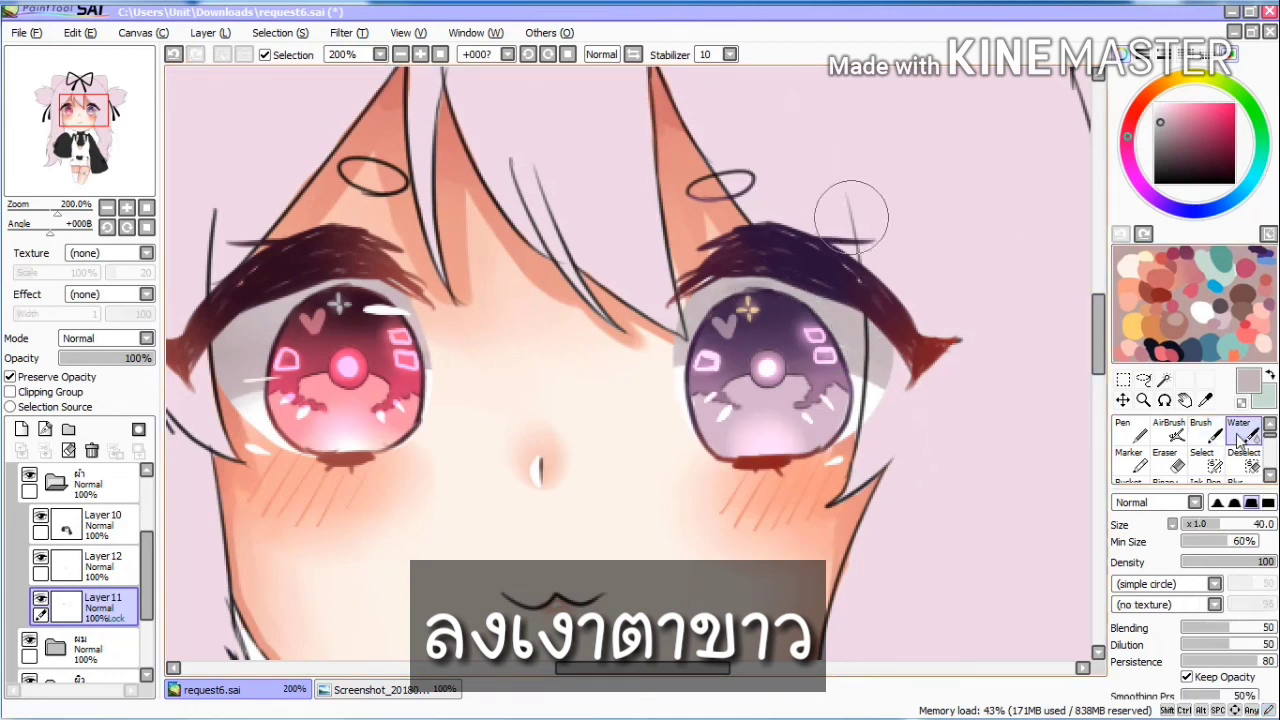
key("bracketleft")
key("bracketleft")
key("bracketleft")
mouse_move(834, 284)
left_mouse_down()
mouse_move(765, 272)
mouse_move(831, 301)
left_mouse_up()
Step: Paint white highlight streaks across the second iris's upper outer edge and inner side on Layer23 with the Pen at size 16
scroll(80, 560, "up", 5)
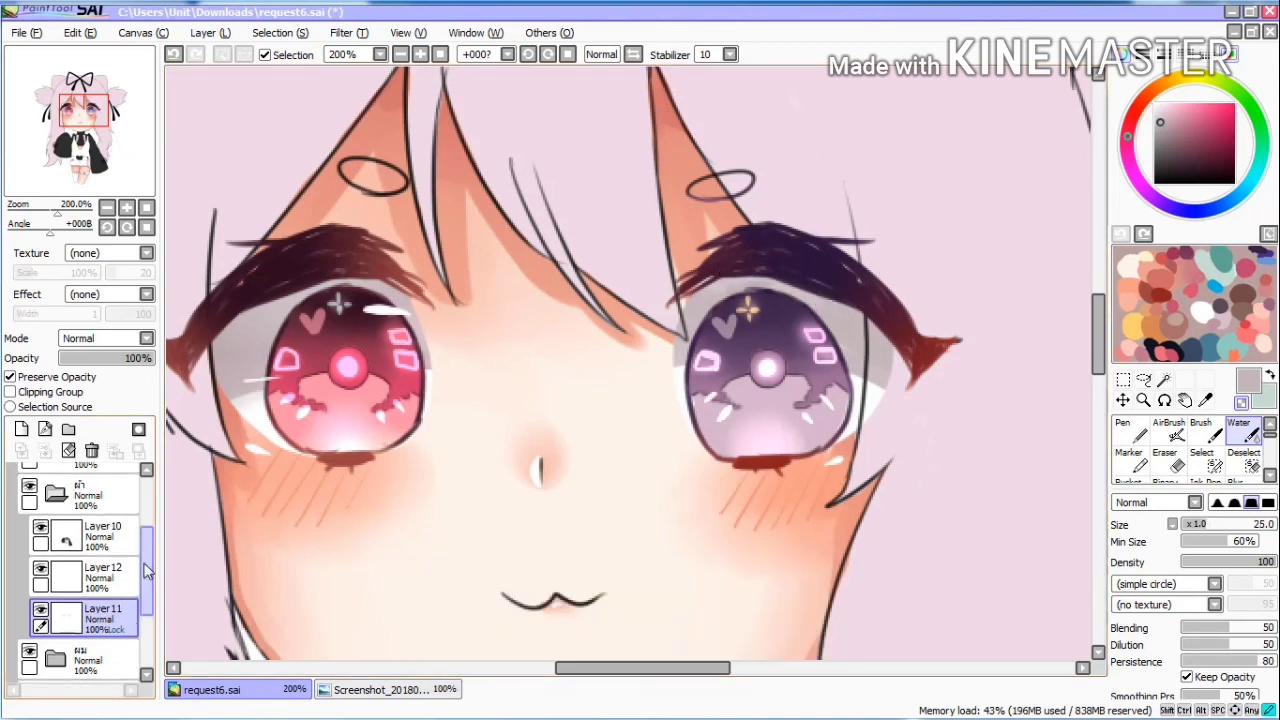
left_click(52, 483)
left_click(75, 530)
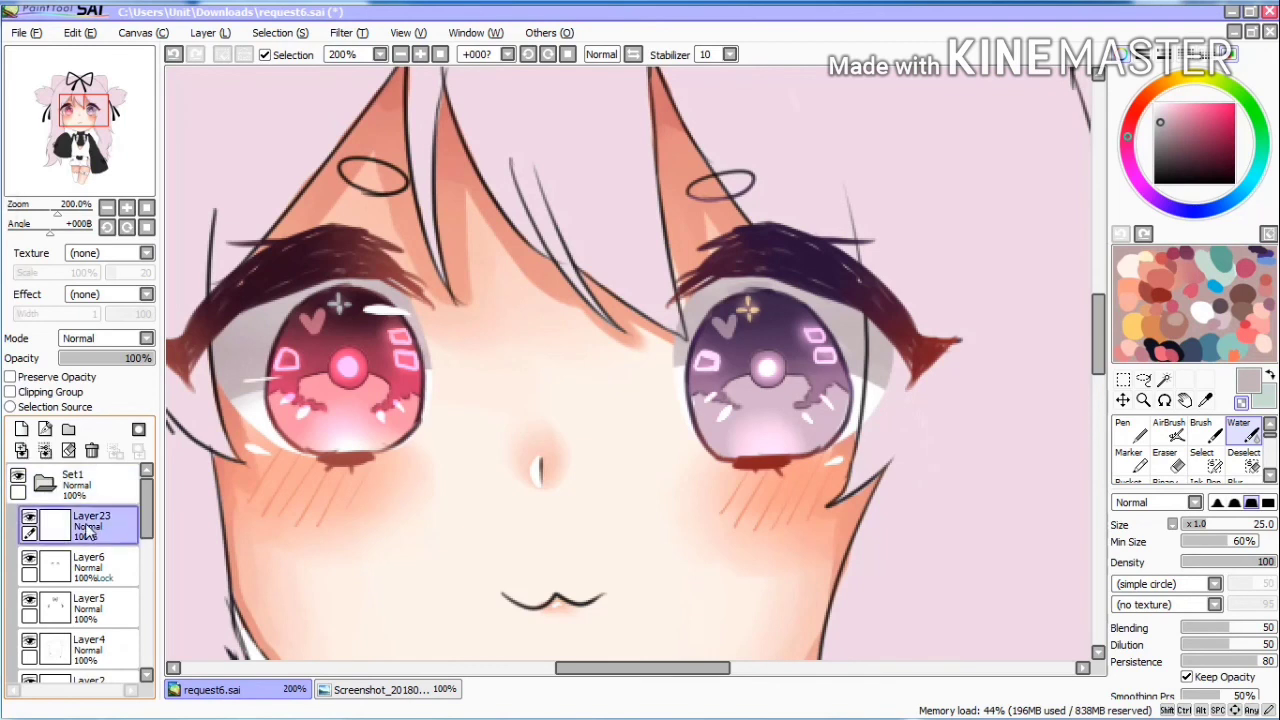
left_click(1131, 431)
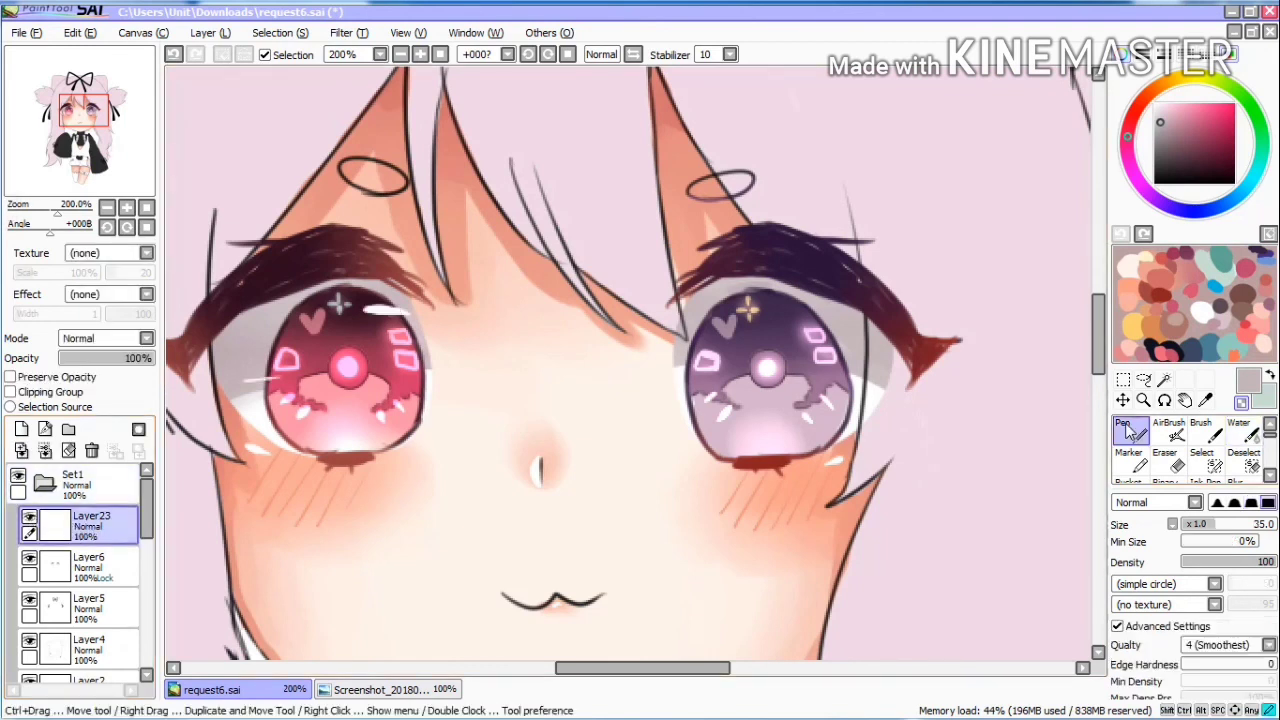
left_click(1155, 104)
key("ctrl+z")
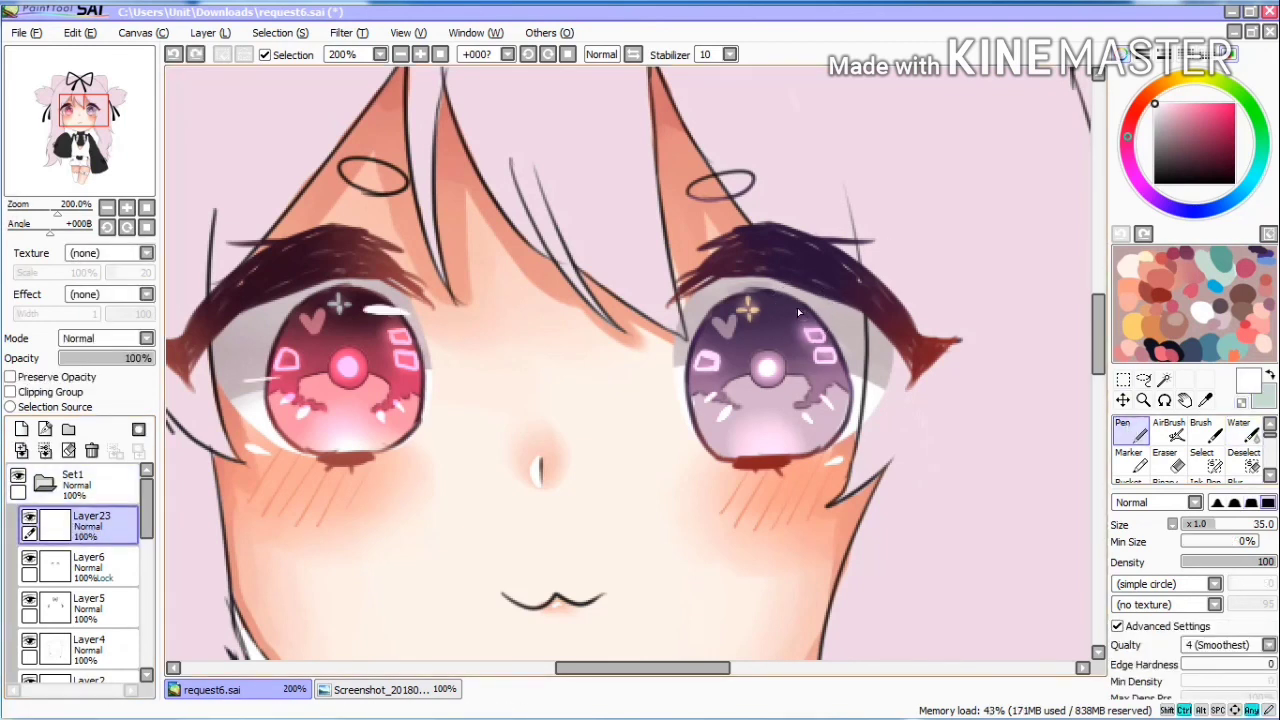
key("ctrl+y")
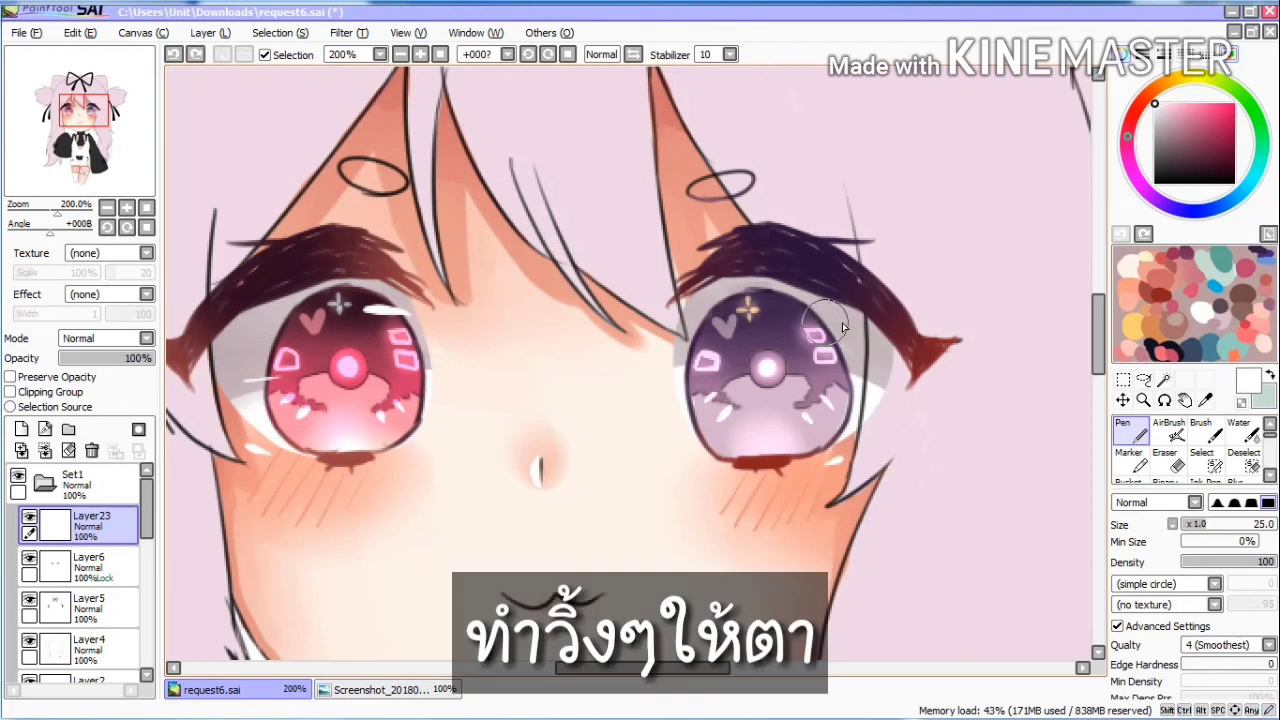
key("bracketleft")
key("bracketleft")
key("ctrl+z")
left_click_drag(795, 312, 841, 317)
key("ctrl+z")
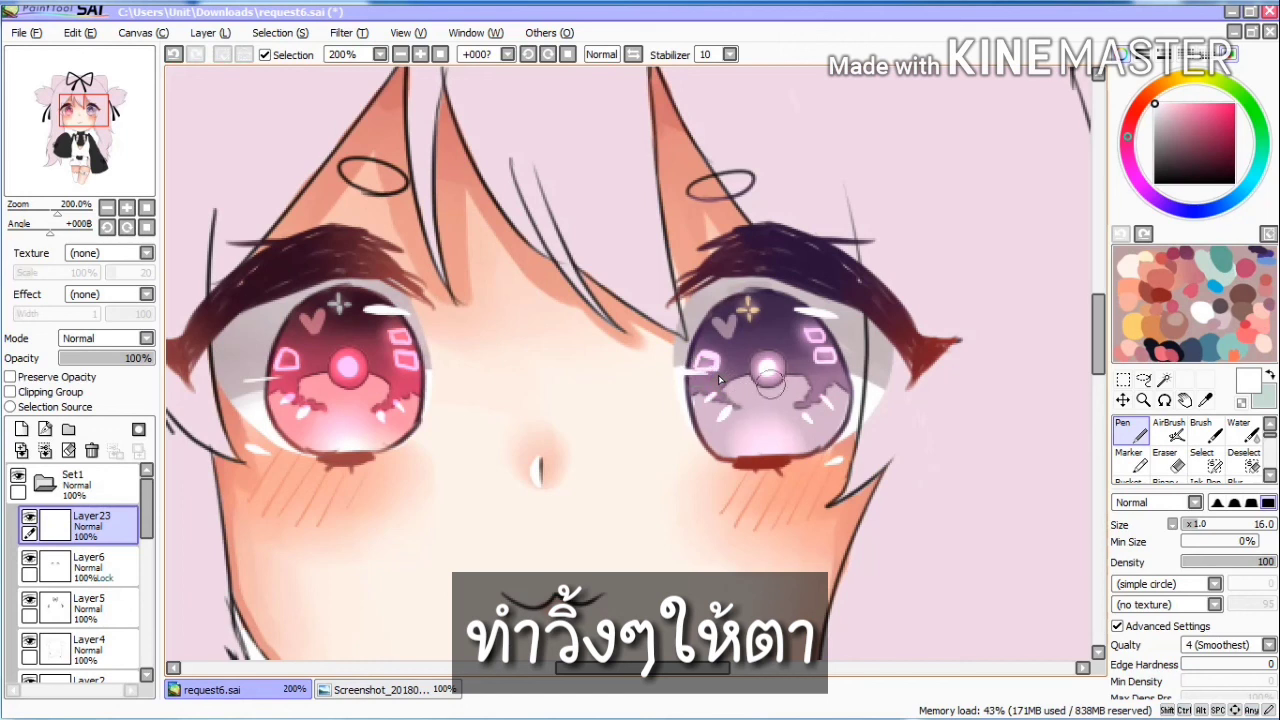
Step: Collapse the Set1 folder and add a new layer above it
left_click(50, 486)
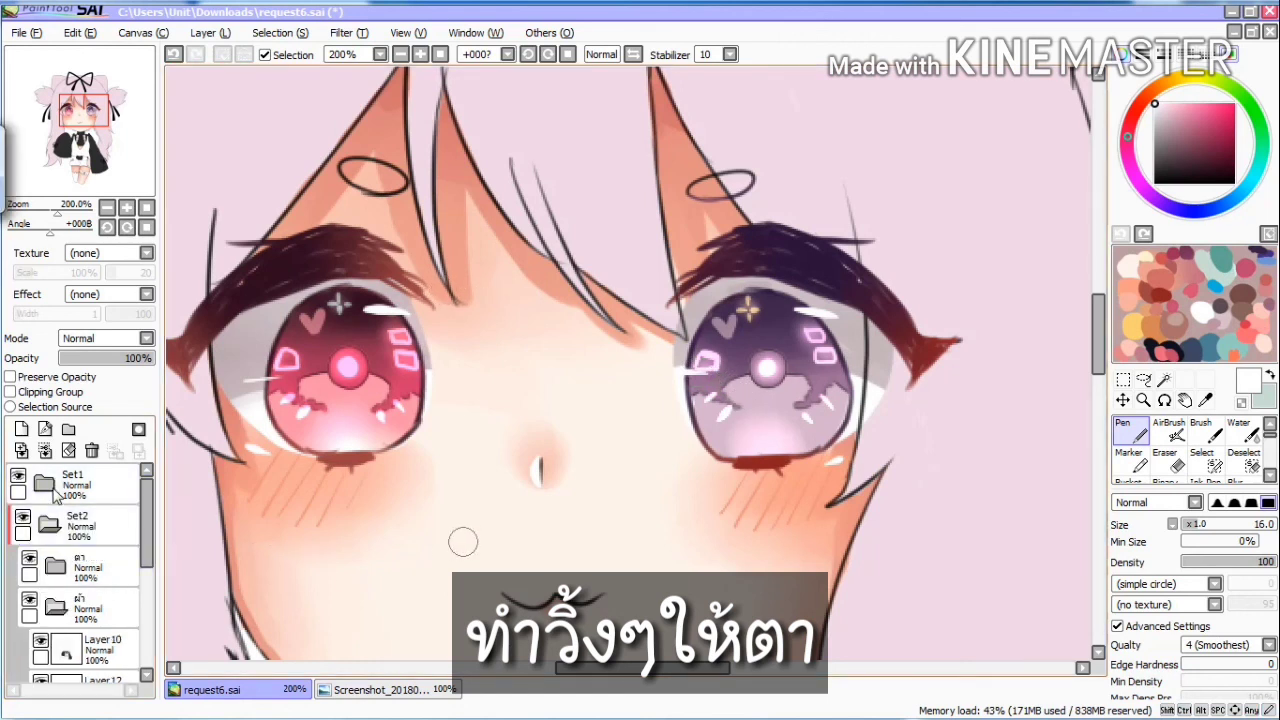
left_click(60, 488)
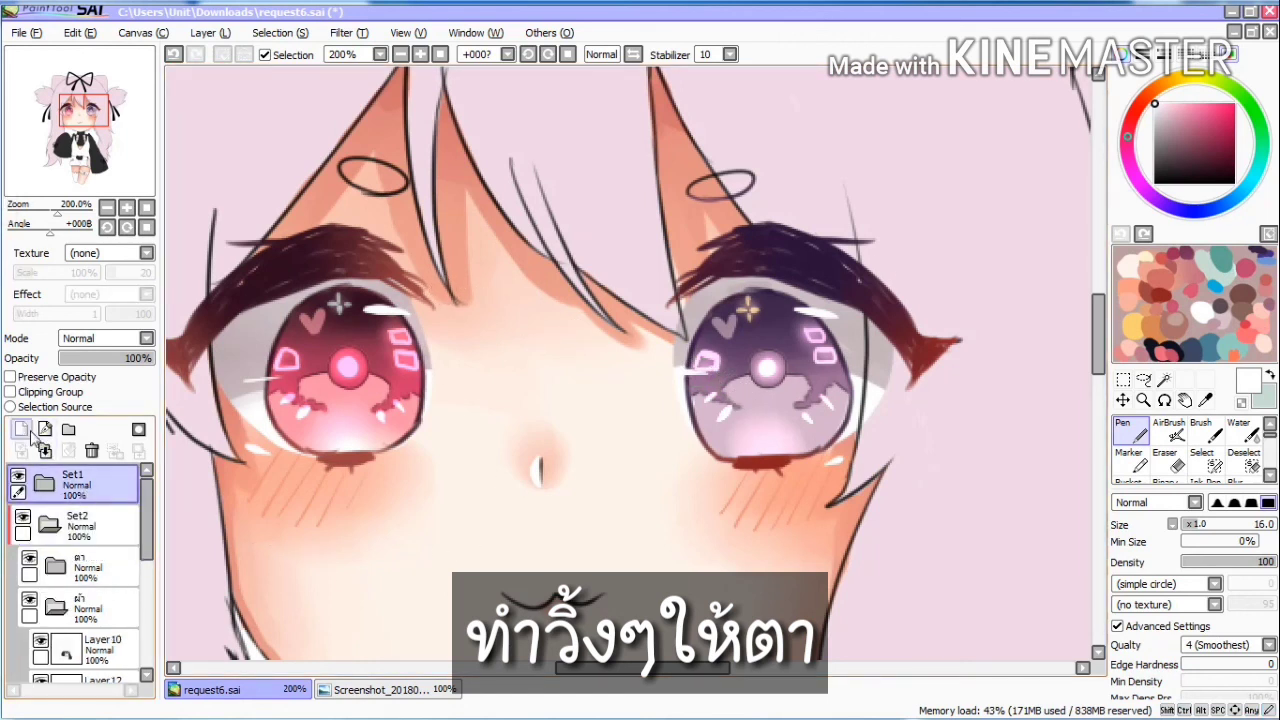
left_click(21, 428)
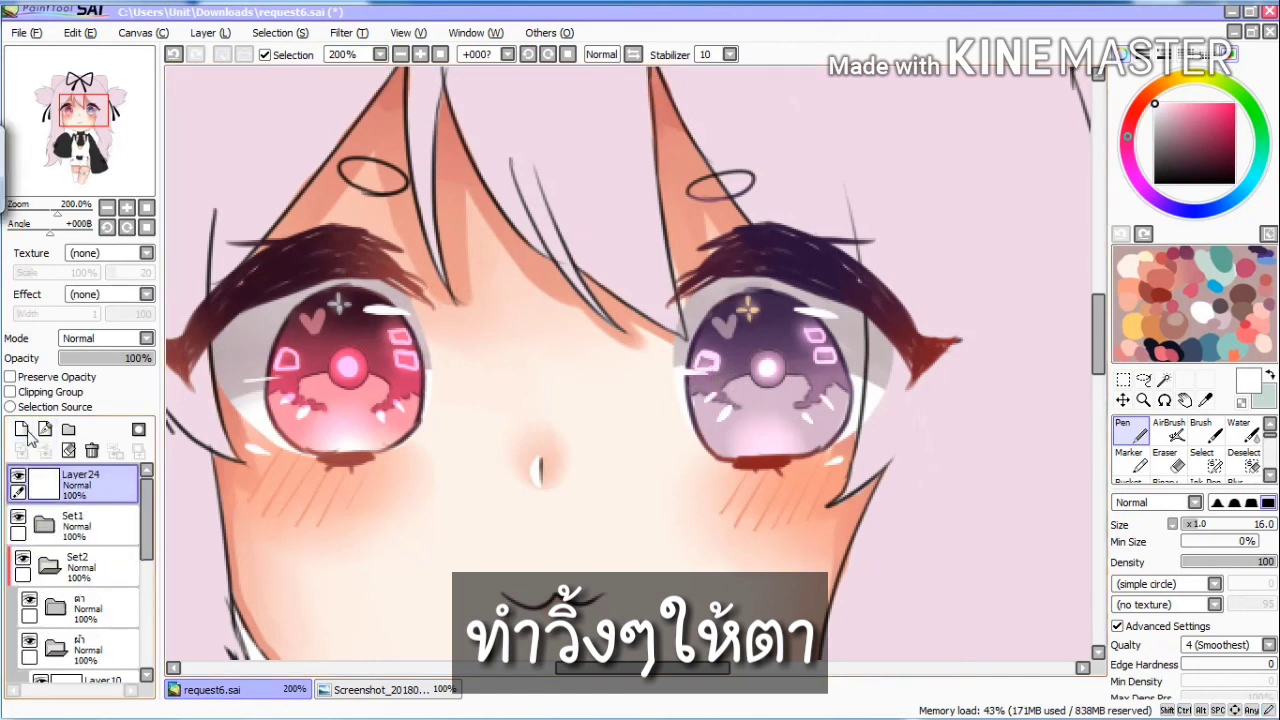
Step: Handwrite "เสร็จ!!" above the second eye on the new layer in brown from the color palette with the Pen at size 16
right_click(1249, 285)
mouse_move(830, 196)
left_mouse_down()
mouse_move(874, 153)
mouse_move(891, 184)
mouse_move(899, 124)
left_mouse_up()
mouse_move(914, 172)
left_mouse_down()
mouse_move(934, 179)
mouse_move(940, 132)
mouse_move(958, 182)
left_mouse_up()
left_click_drag(988, 124, 984, 182)
left_click(960, 208)
left_click(990, 208)
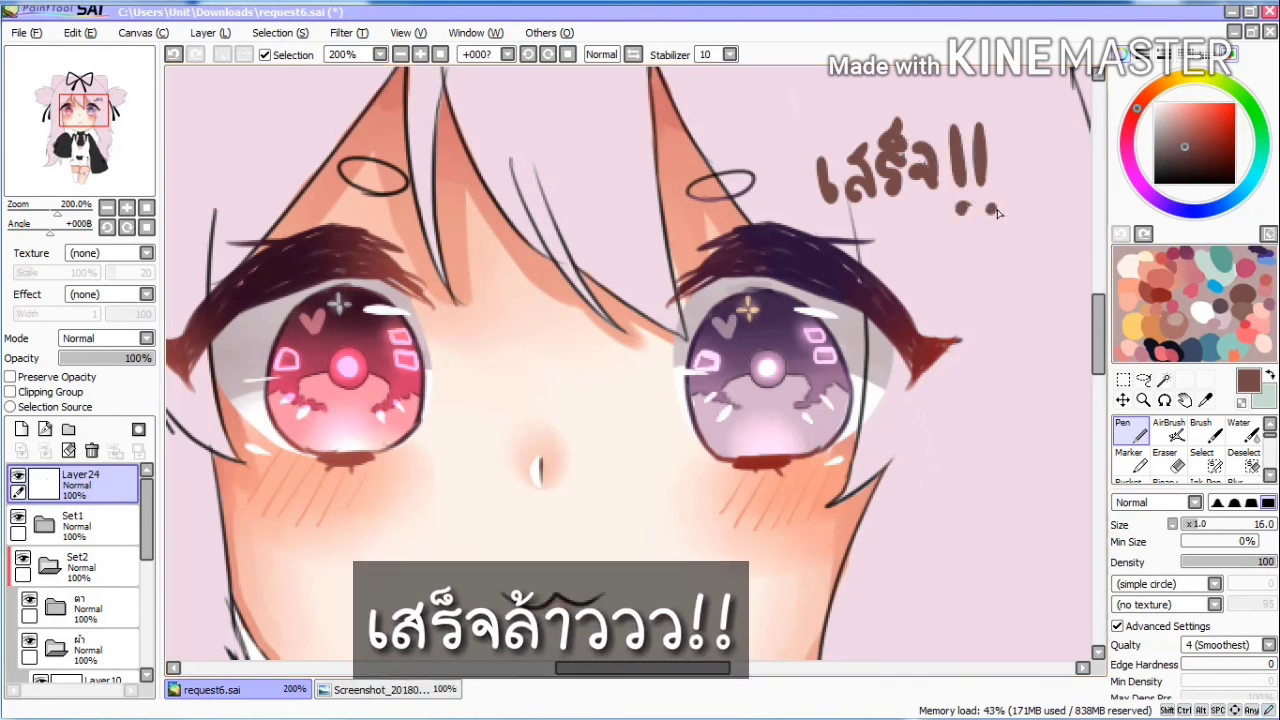